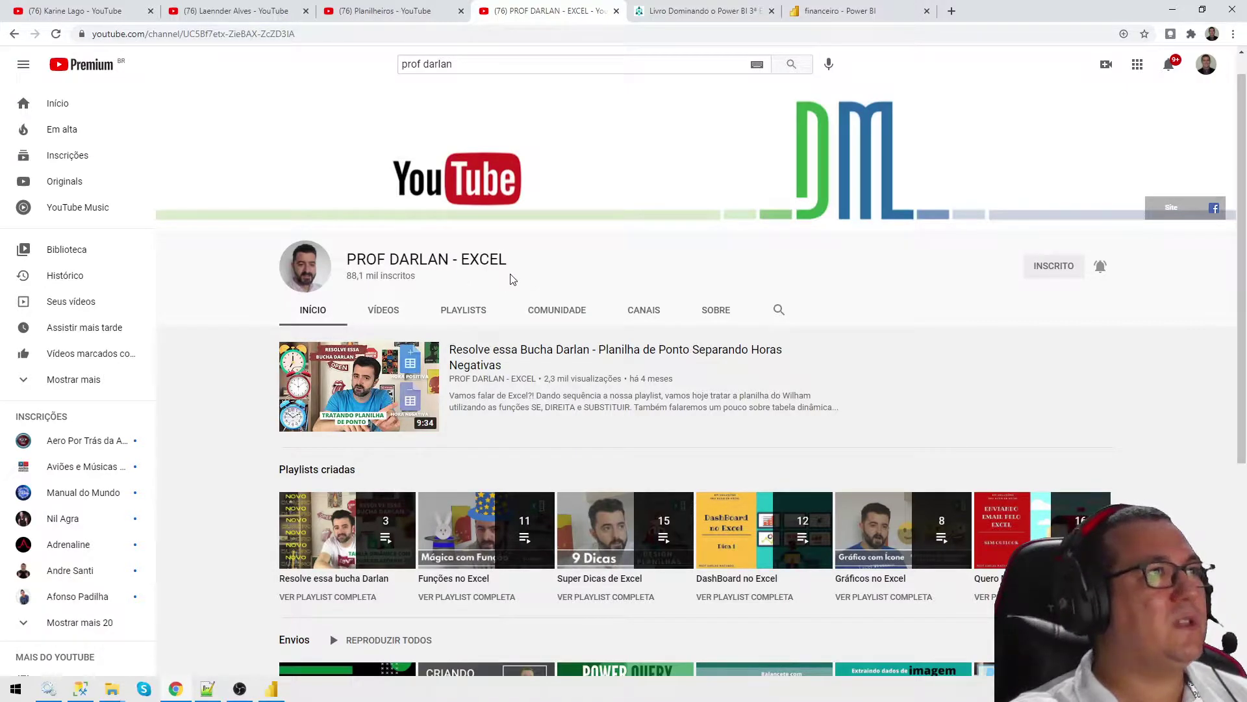
# - View the recommended Power BI YouTube channel and the cover and open-page photos of the book Dominando o Power BI 3ª Edição
pyautogui.click(97, 10)
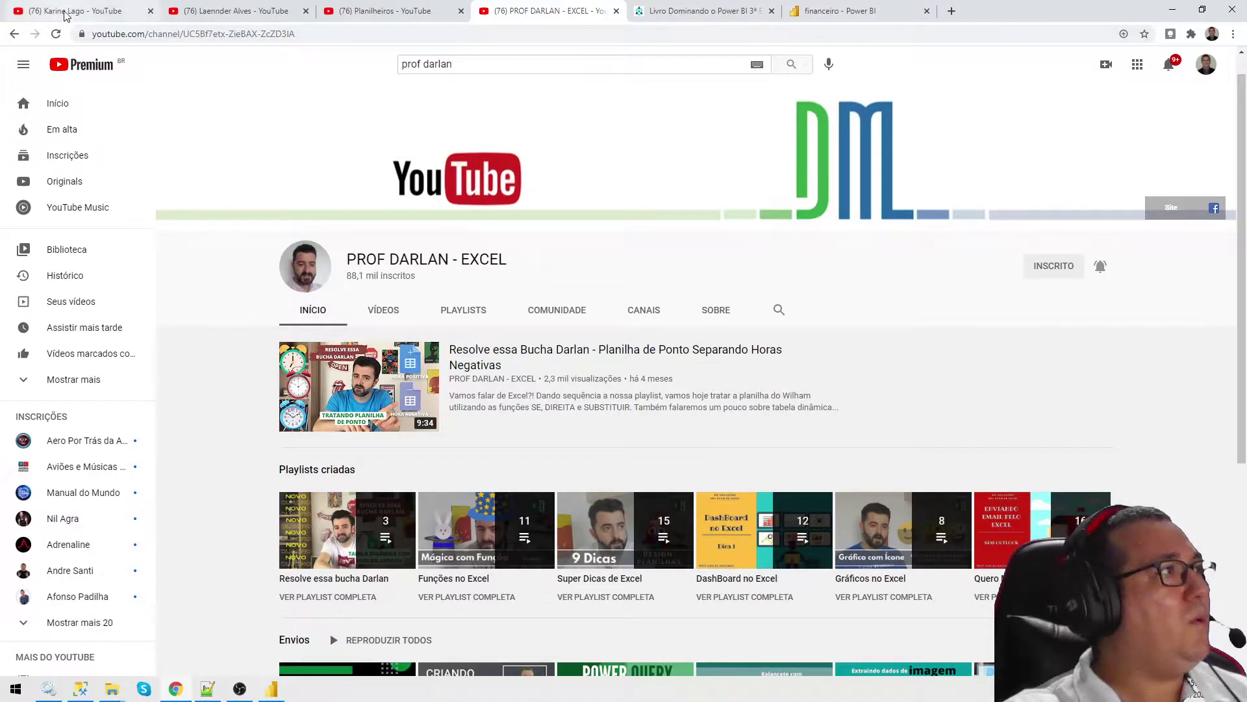
pyautogui.click(234, 11)
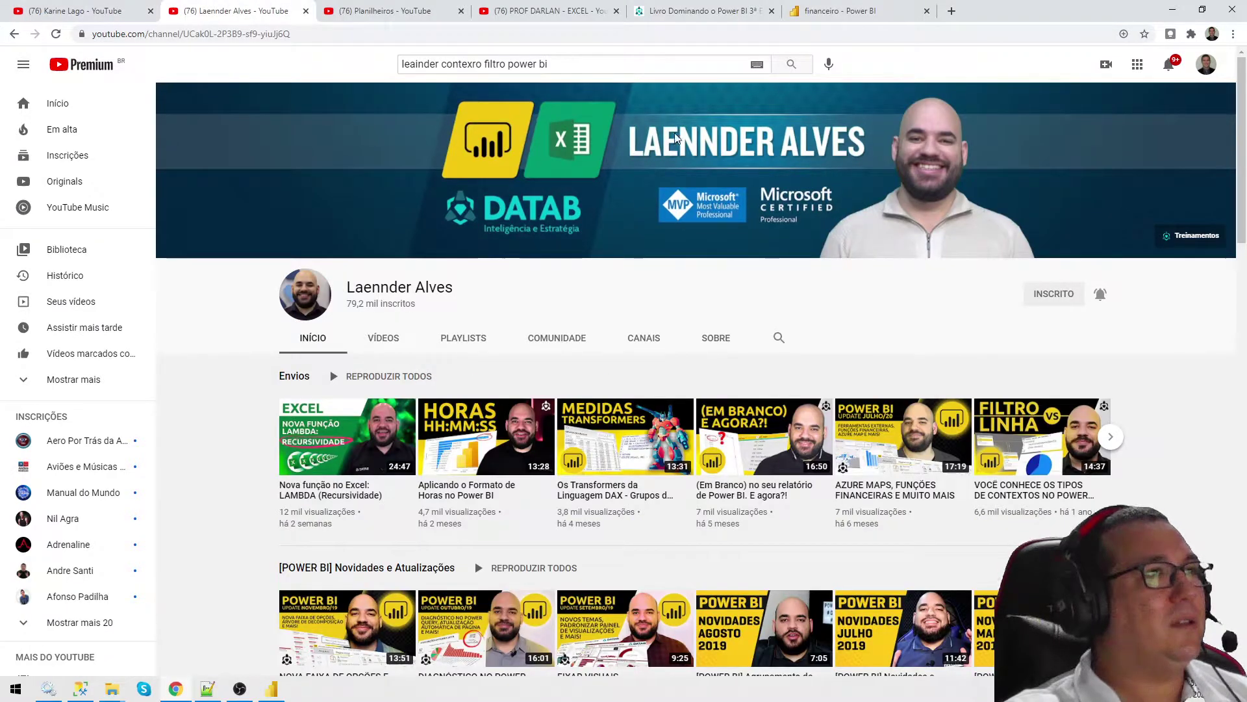
pyautogui.click(695, 10)
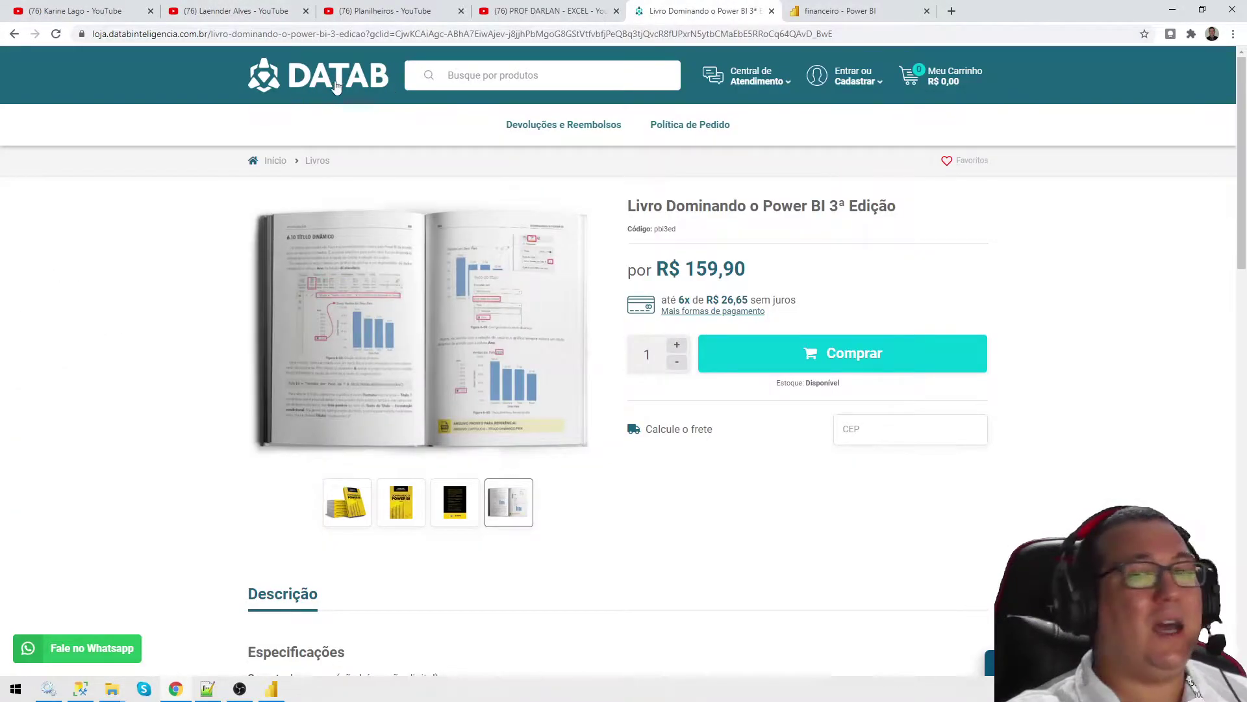
pyautogui.click(351, 507)
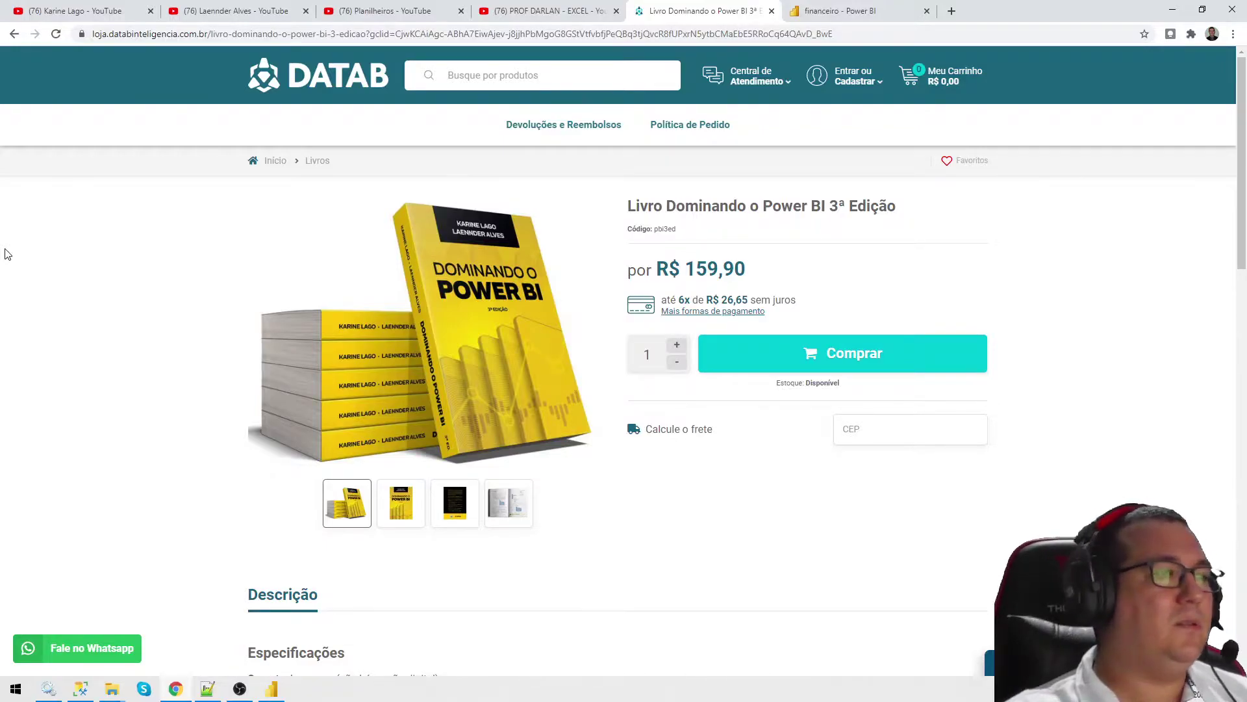
pyautogui.click(508, 503)
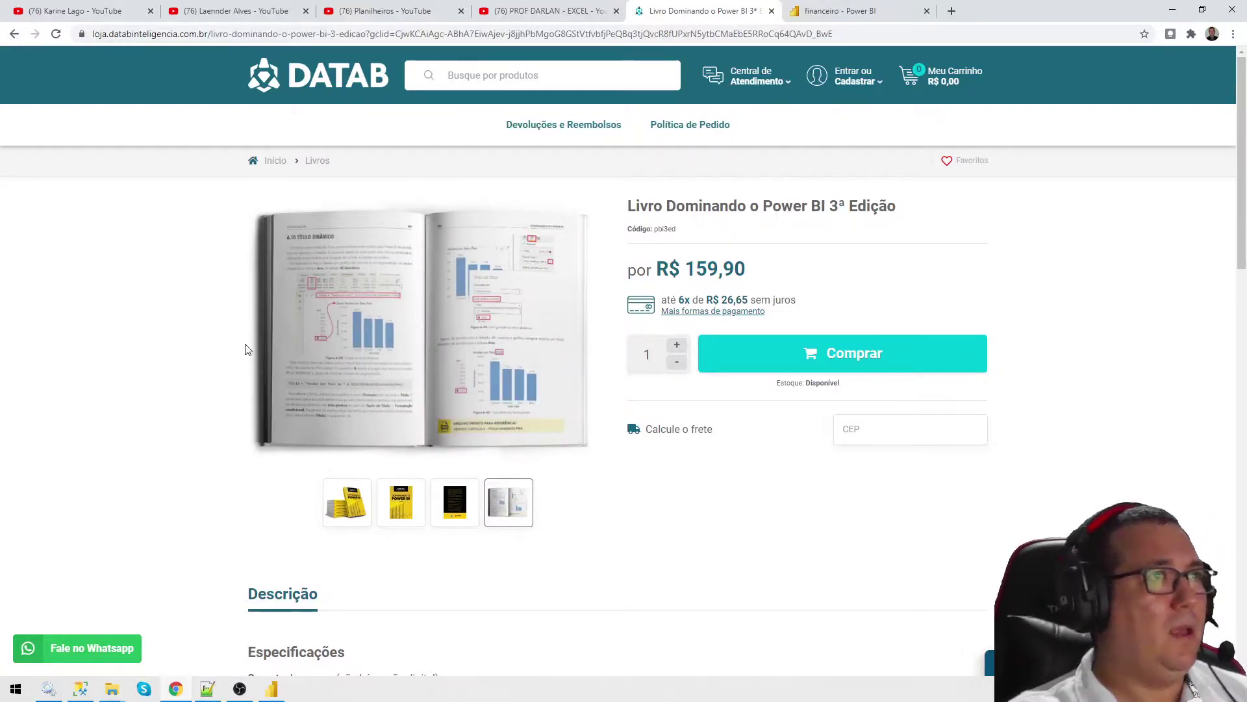
# - View the financeiro cash-flow report in Power BI and switch to SQL Server Management Studio
pyautogui.click(854, 14)
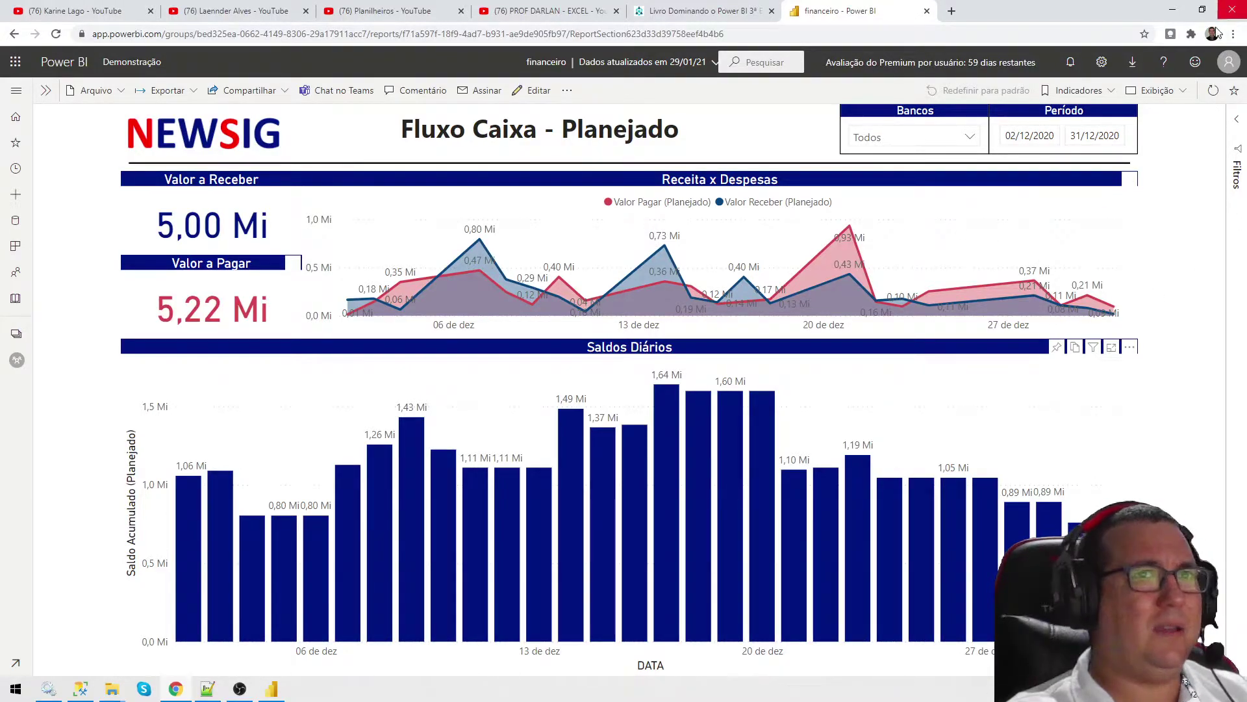
pyautogui.click(1172, 10)
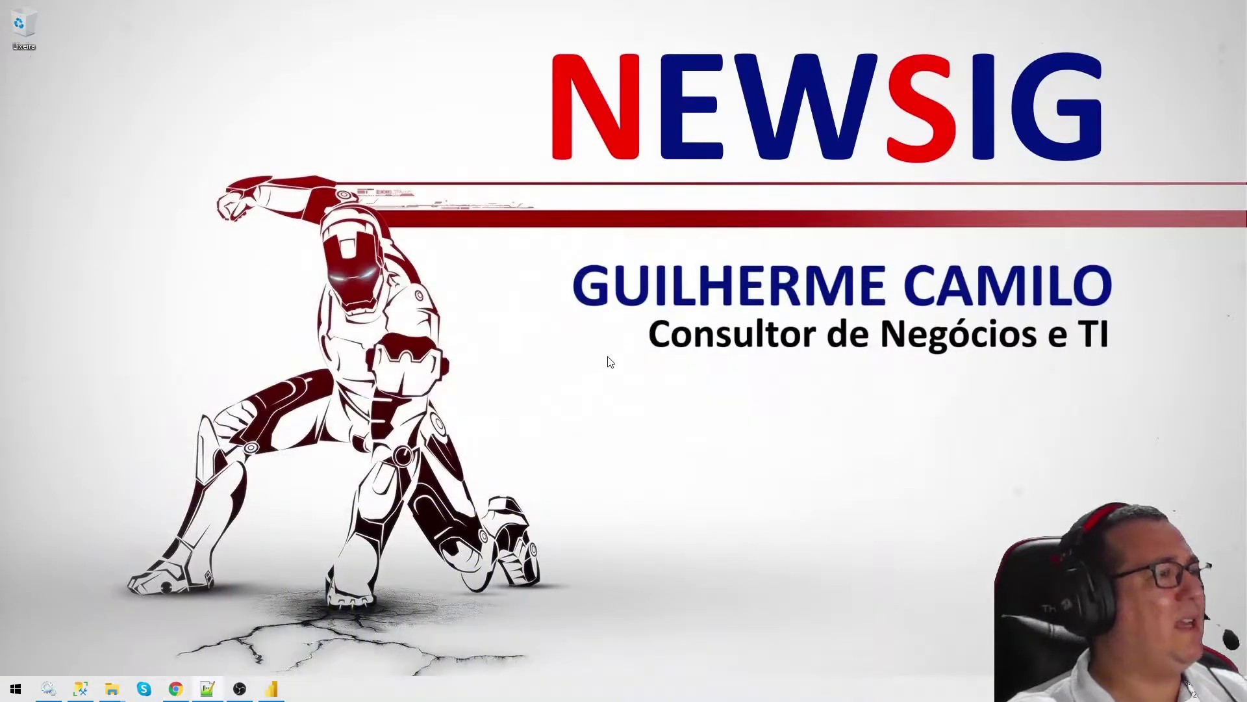
pyautogui.click(81, 689)
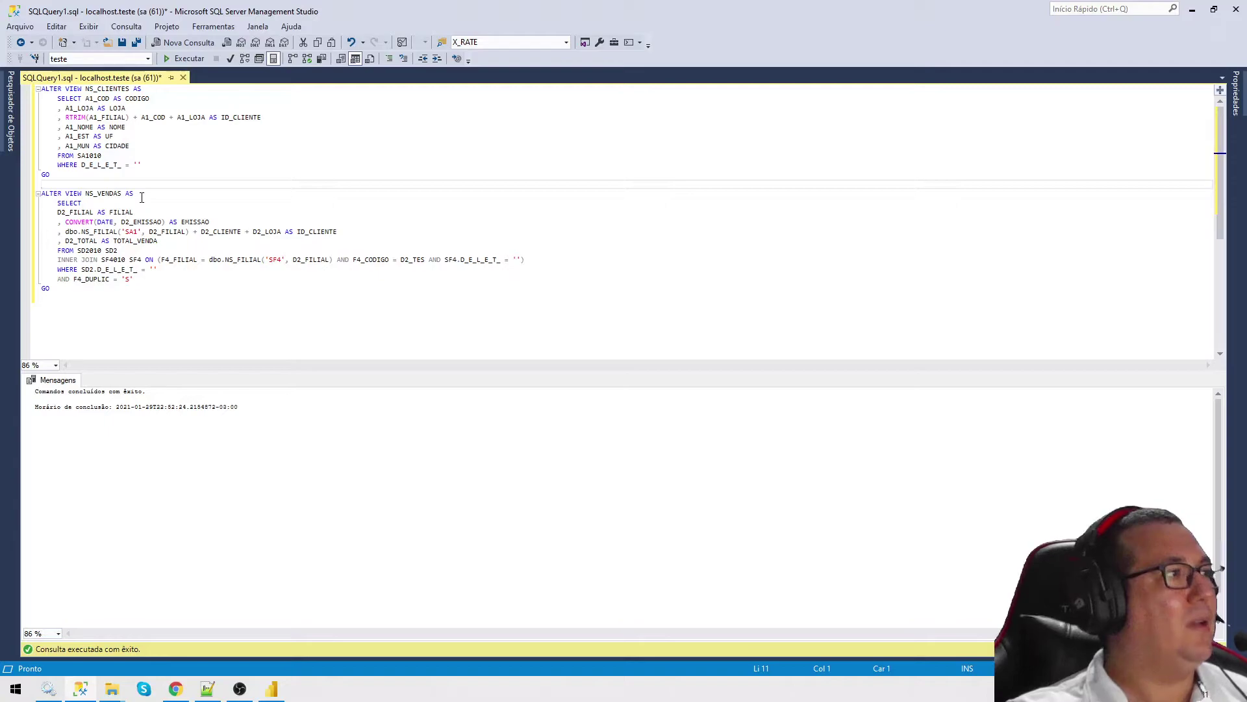
# - Examine the D_E_L_E_T_ filter condition in the NS_CLIENTES view definition
pyautogui.doubleClick(98, 167)
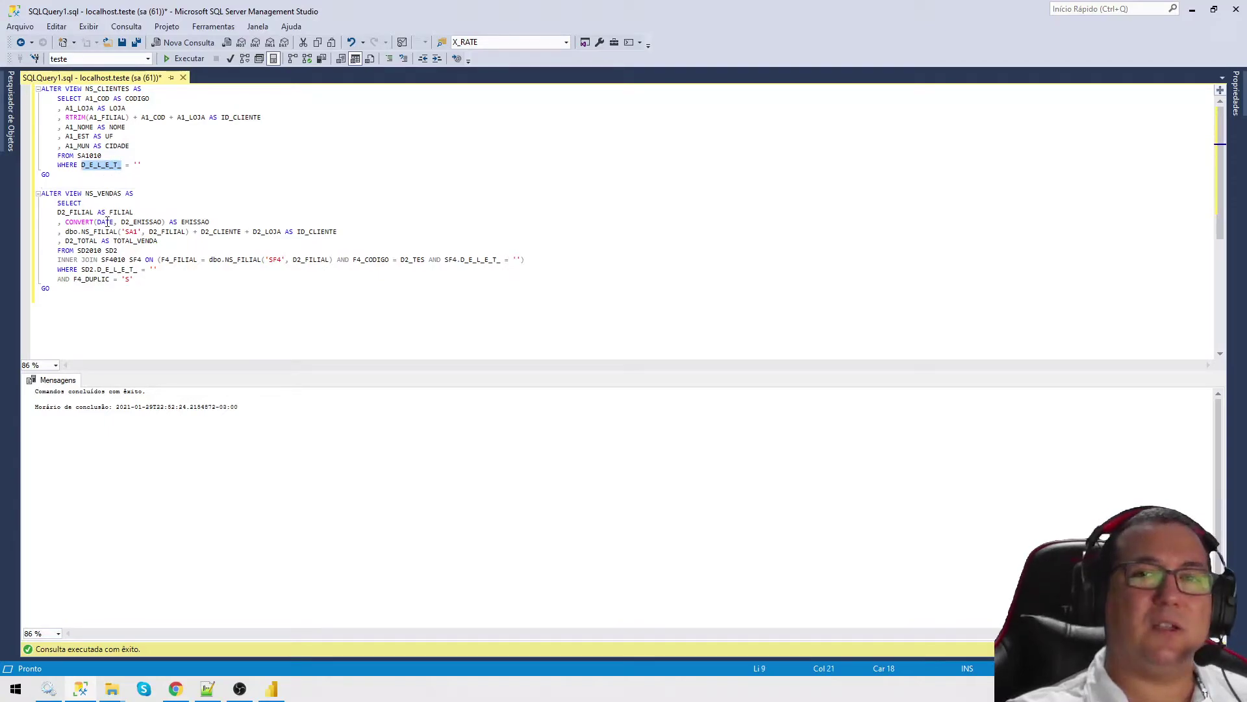
pyautogui.click(137, 184)
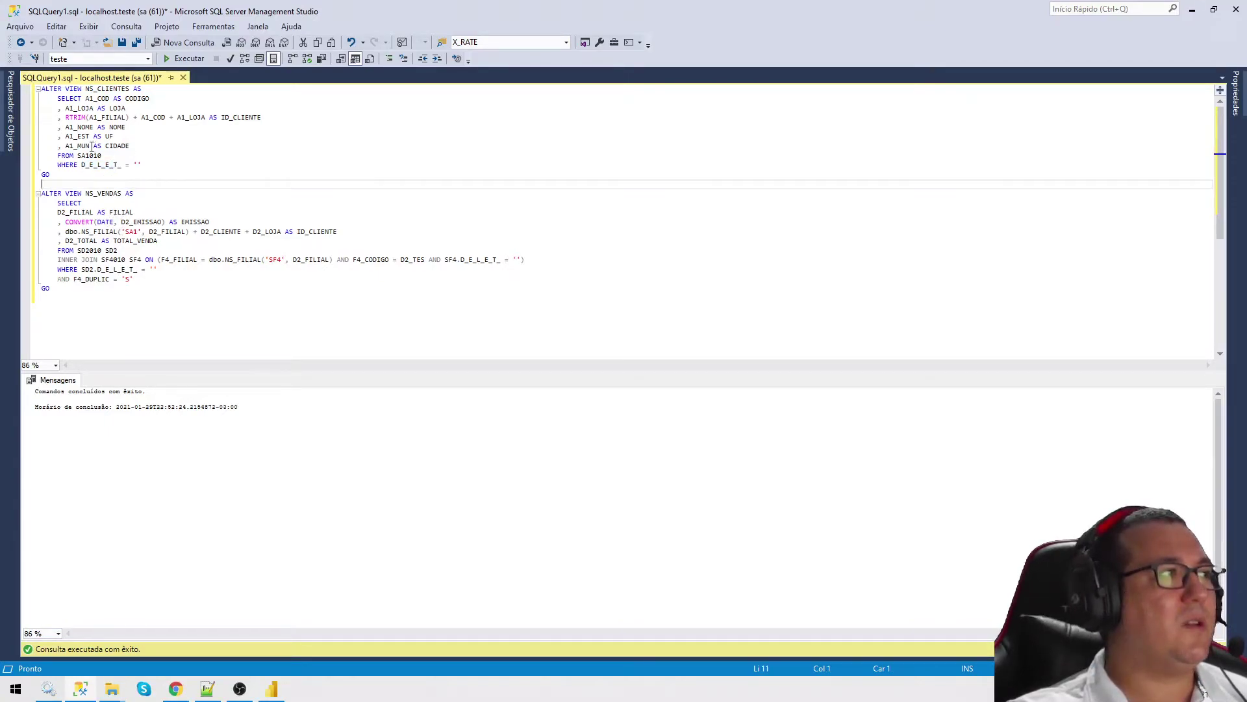
pyautogui.doubleClick(100, 165)
pyautogui.click(139, 166)
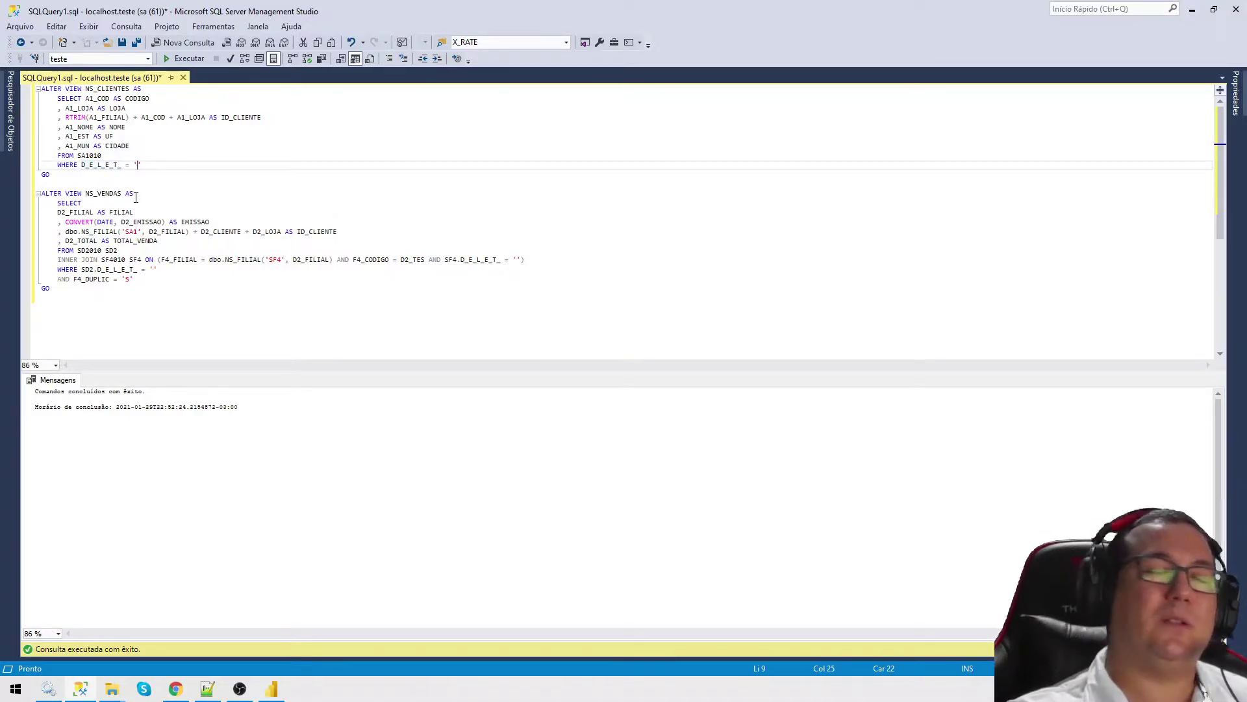
pyautogui.click(136, 177)
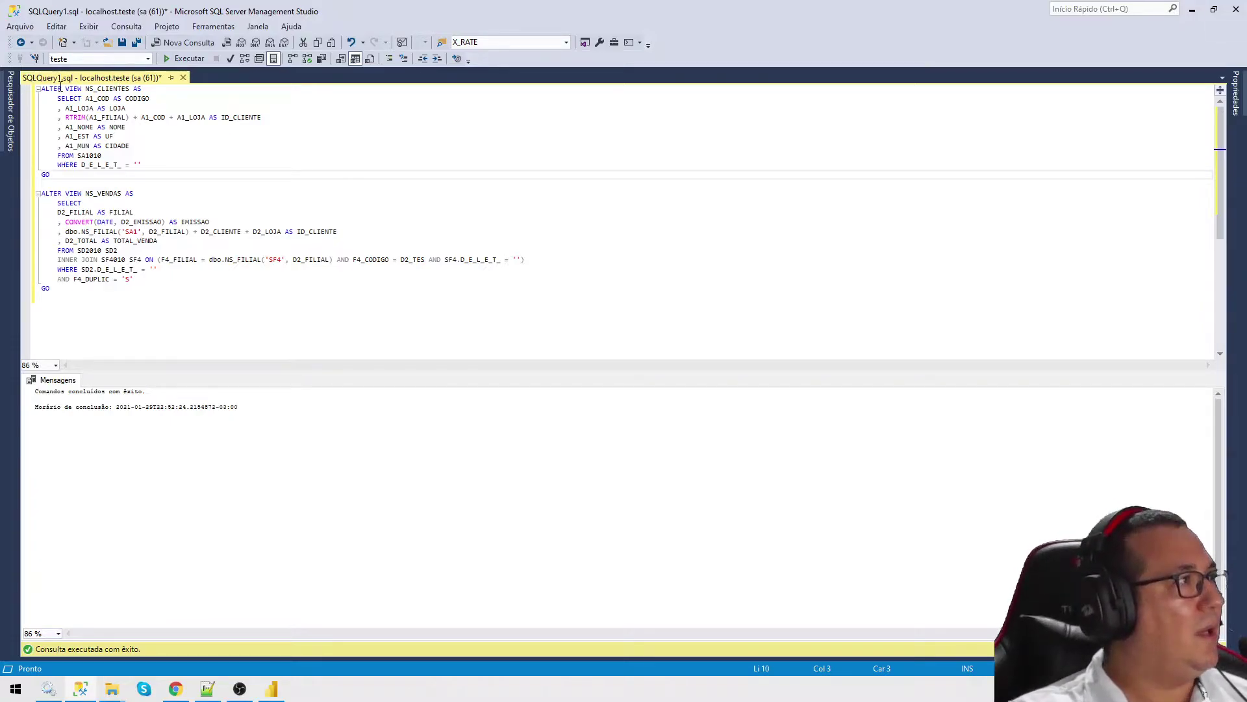
pyautogui.moveTo(136, 301); pyautogui.dragTo(146, 127)
pyautogui.click(153, 165)
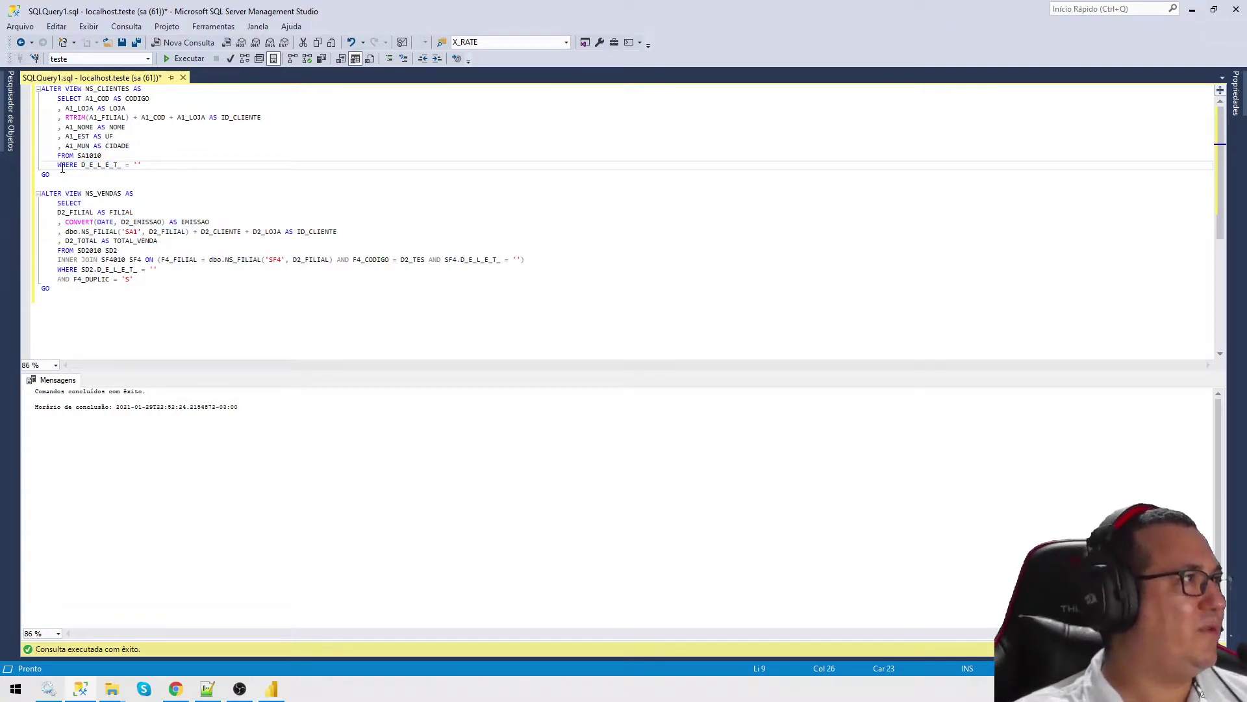
# - Review the NS_CLIENTES view's name, its code, name, UF and CIDADE columns, and the whole SELECT on SA1010
pyautogui.doubleClick(92, 90)
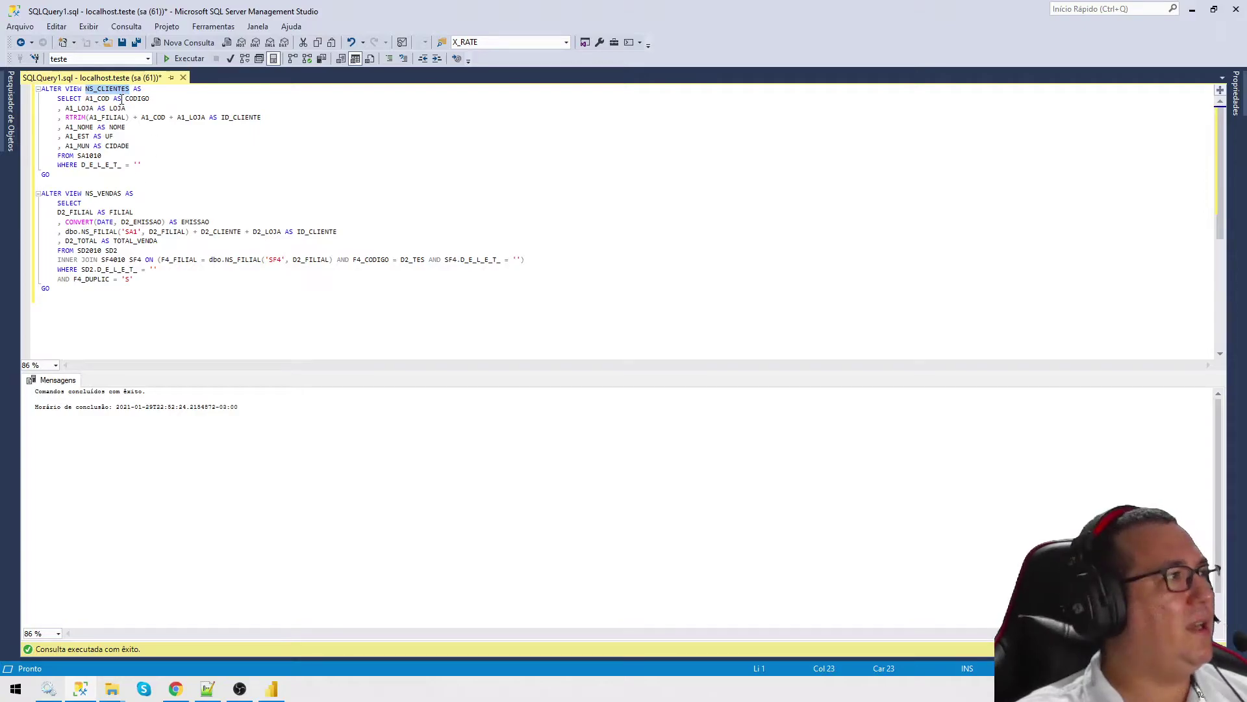
pyautogui.click(136, 101)
pyautogui.click(98, 101)
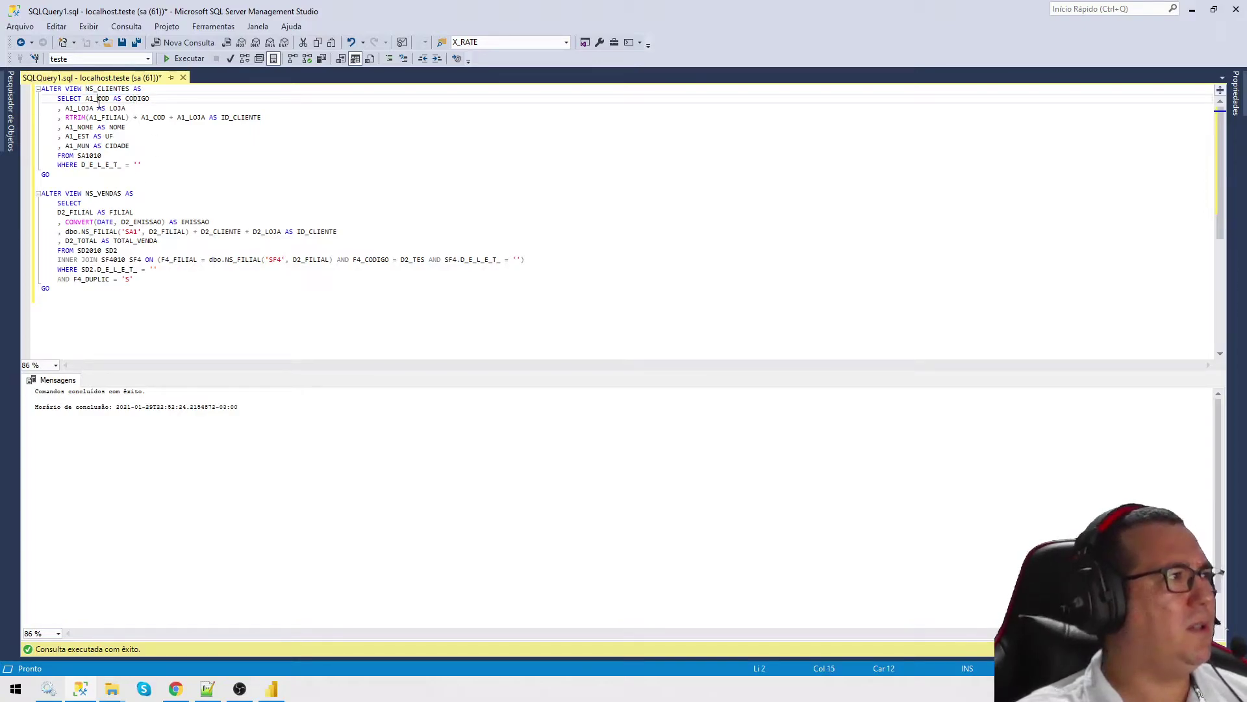
pyautogui.click(132, 99)
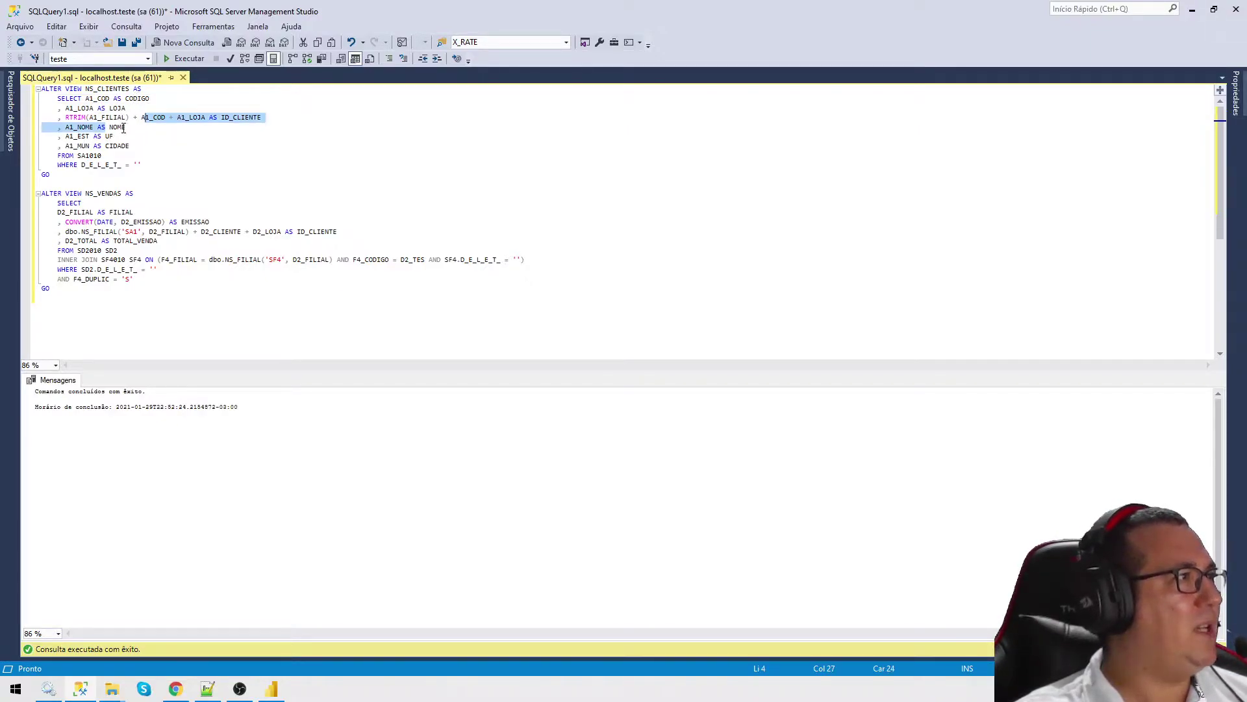
pyautogui.click(121, 127)
pyautogui.click(113, 138)
pyautogui.click(123, 146)
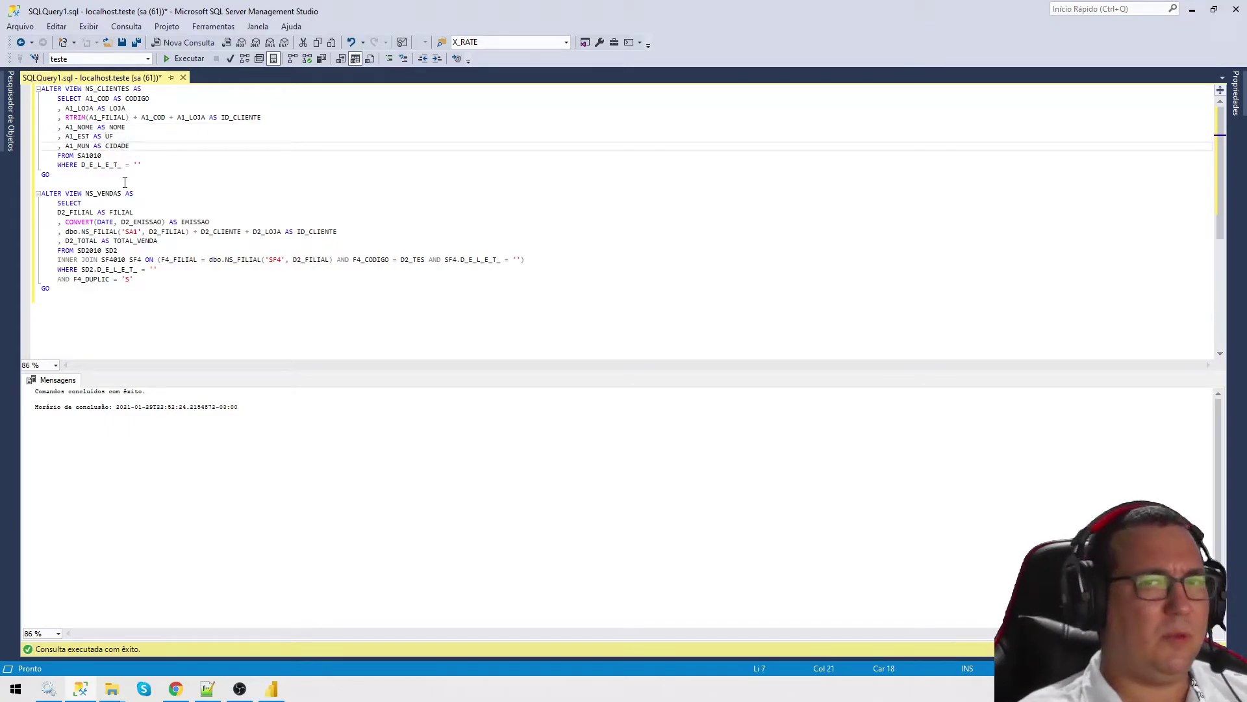
pyautogui.moveTo(141, 166); pyautogui.dragTo(40, 89)
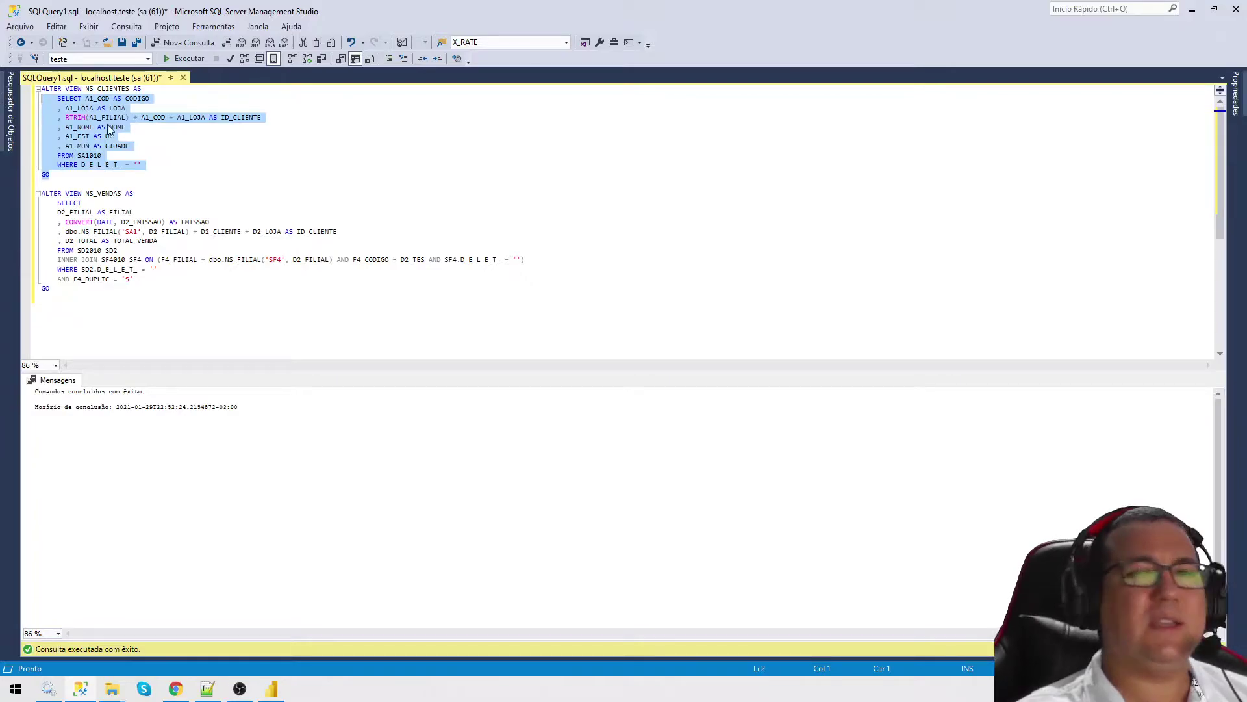
pyautogui.click(195, 165)
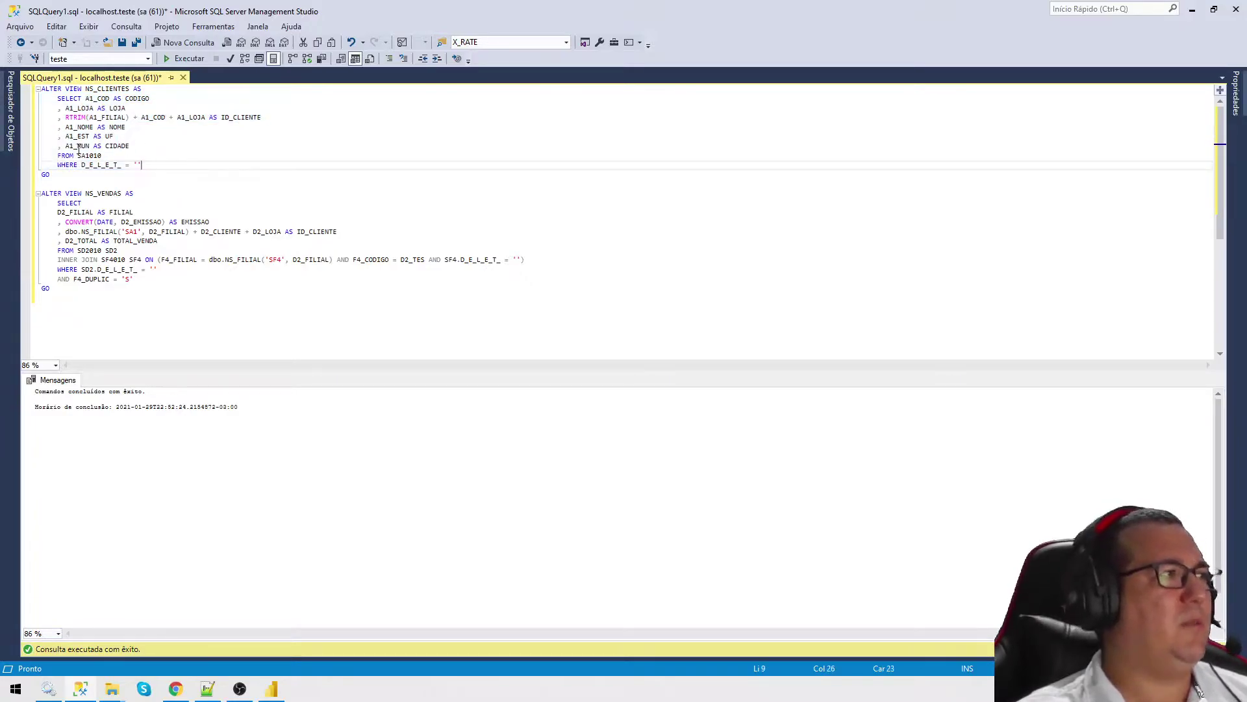
# - Examine how ID_CLIENTE combines RTRIM(A1_FILIAL), A1_COD and A1_LOJA in NS_CLIENTES, and review the view's WHERE clause
pyautogui.click(153, 137)
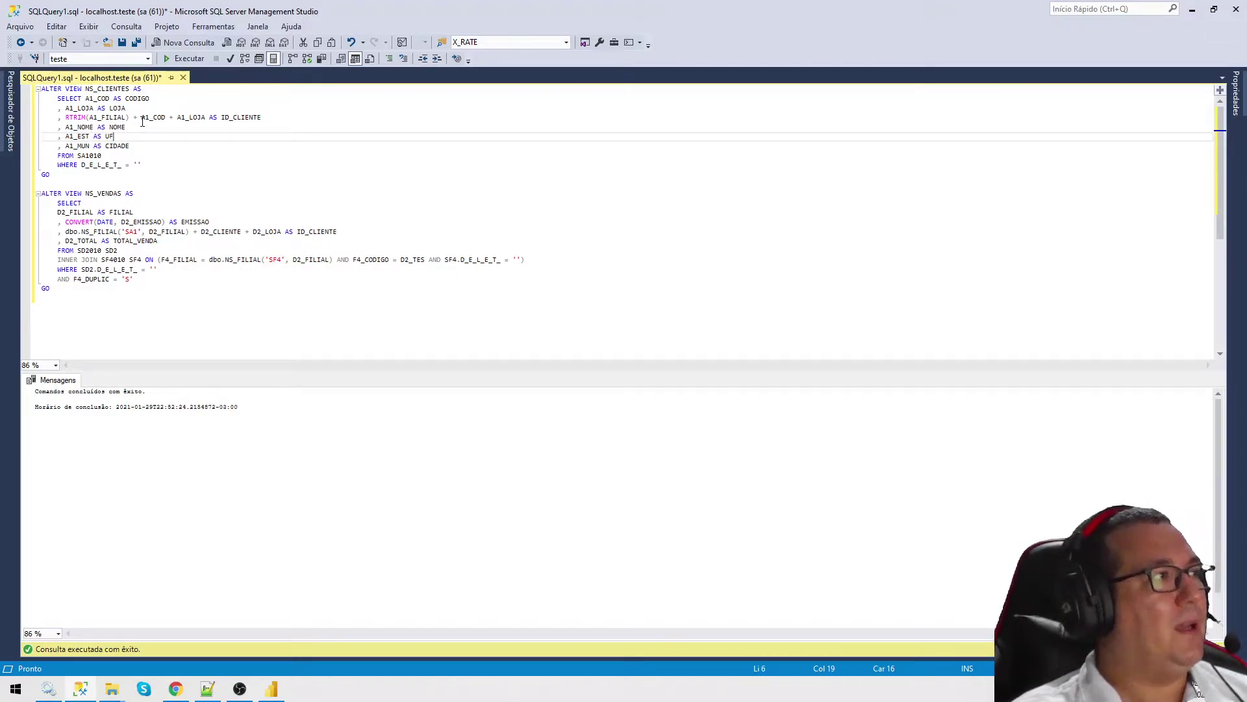
pyautogui.doubleClick(154, 118)
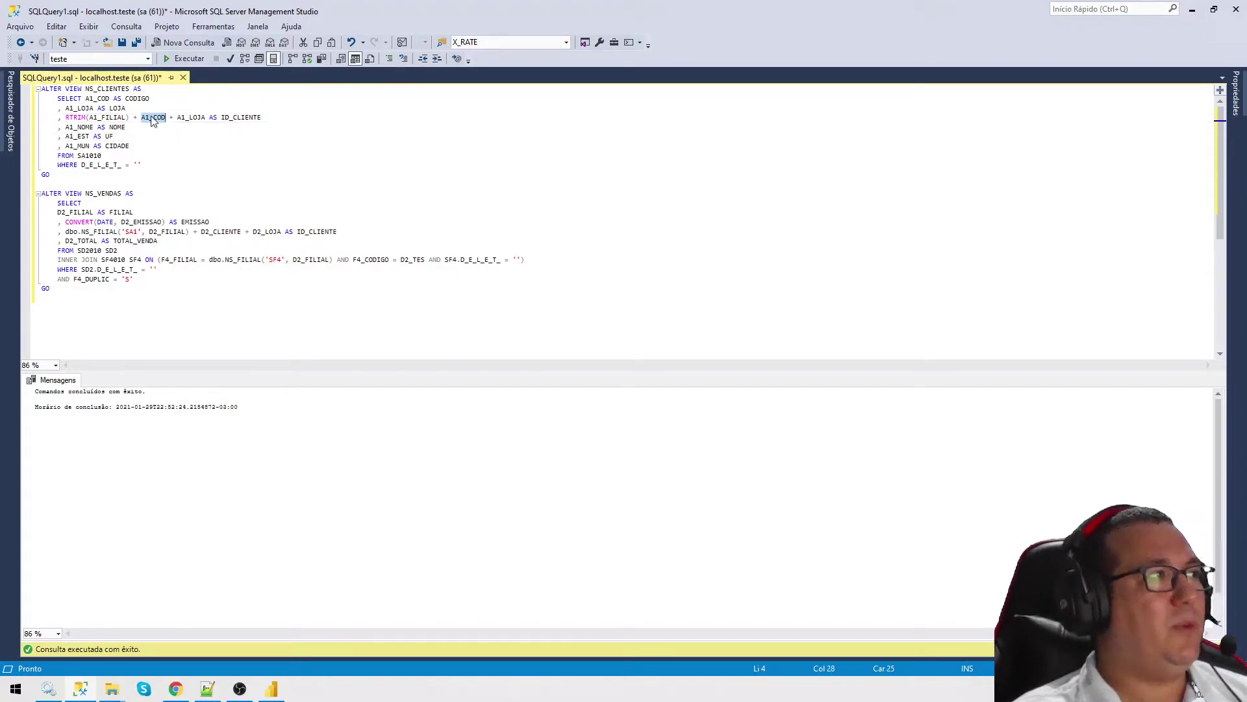
pyautogui.click(206, 156)
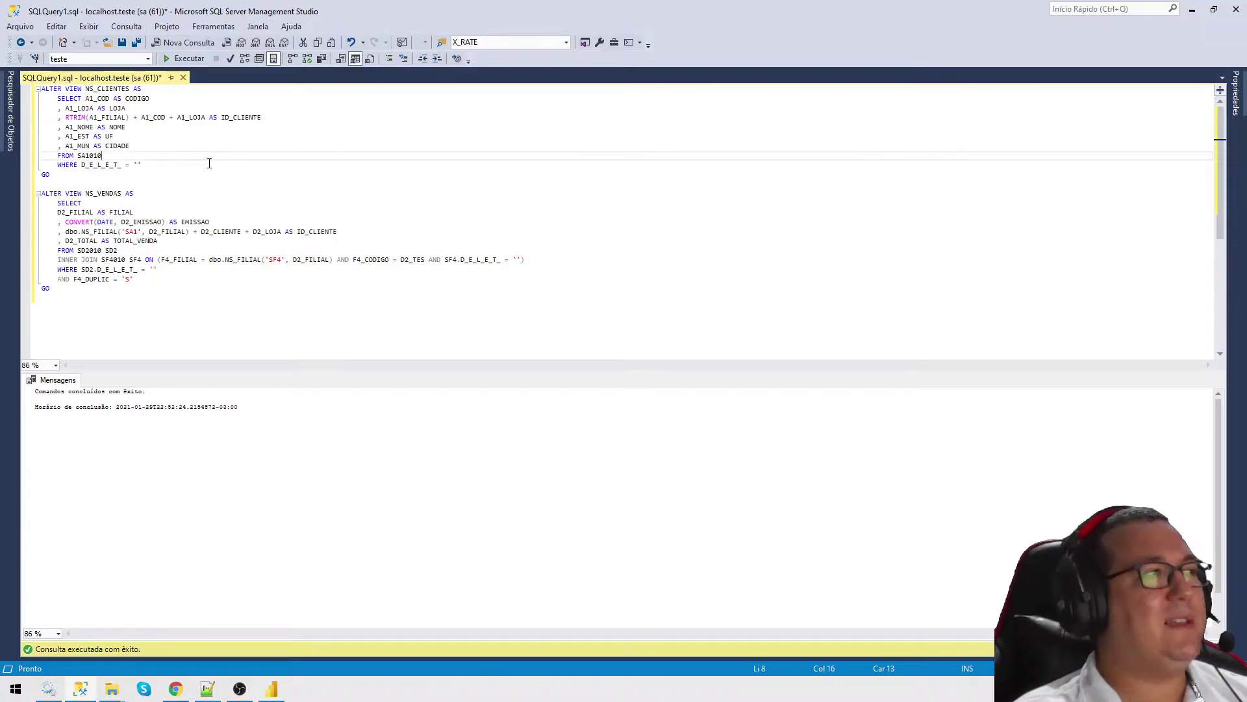
pyautogui.click(78, 119)
pyautogui.click(131, 118)
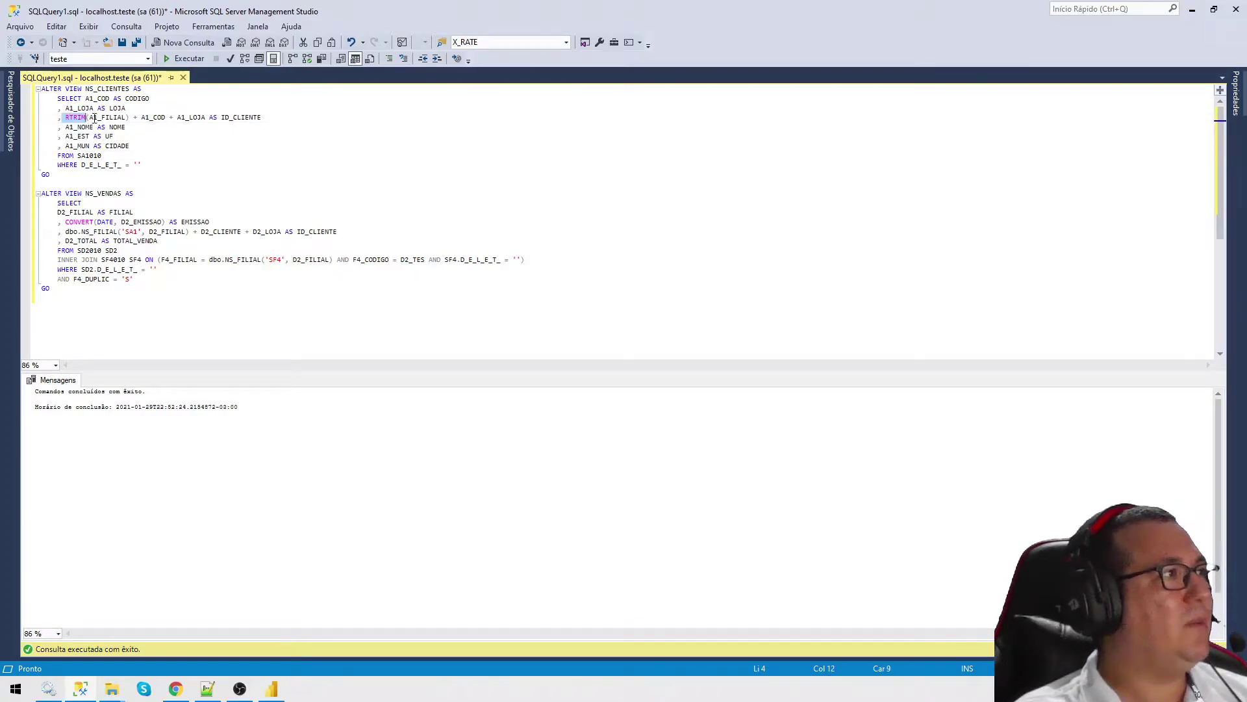
pyautogui.click(163, 118)
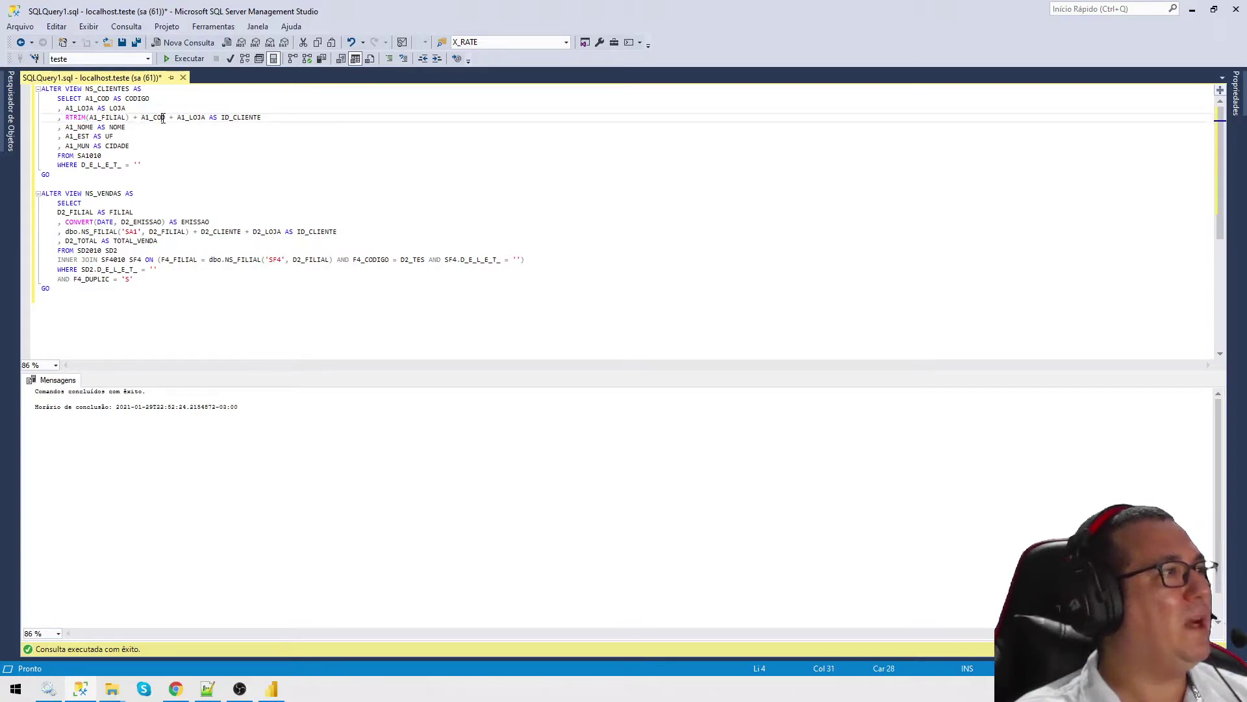
pyautogui.moveTo(270, 117); pyautogui.dragTo(62, 119)
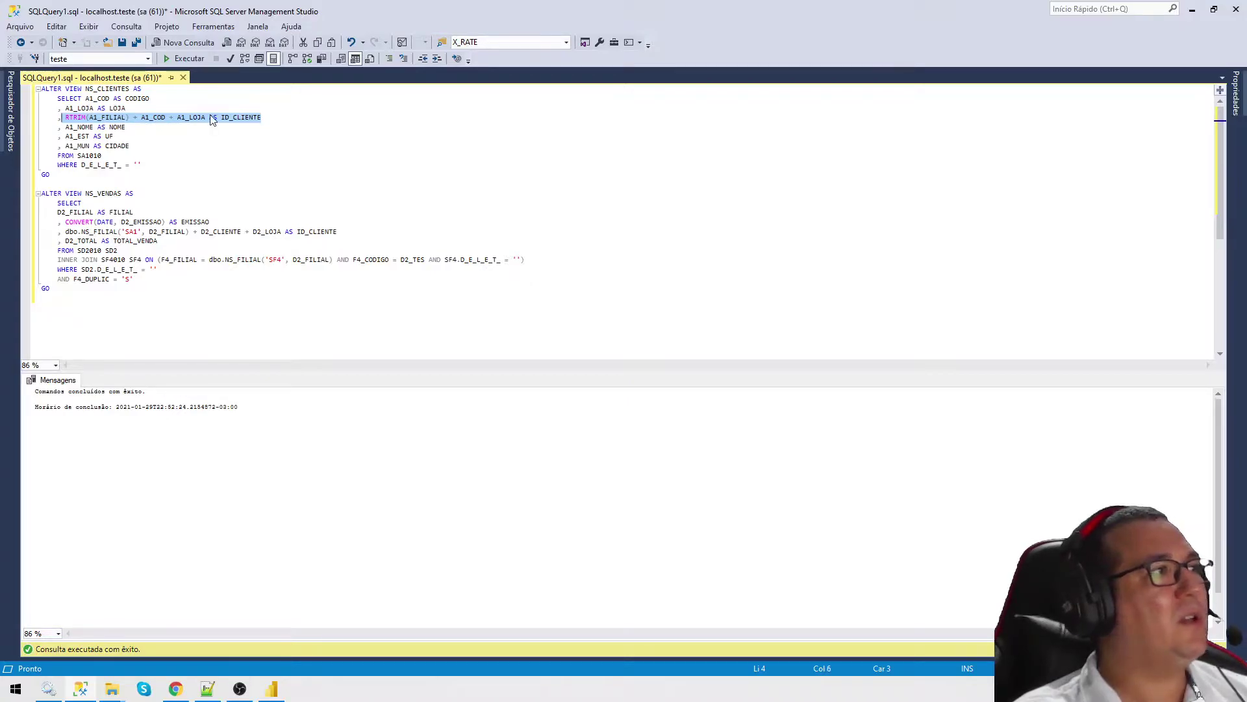
pyautogui.click(170, 133)
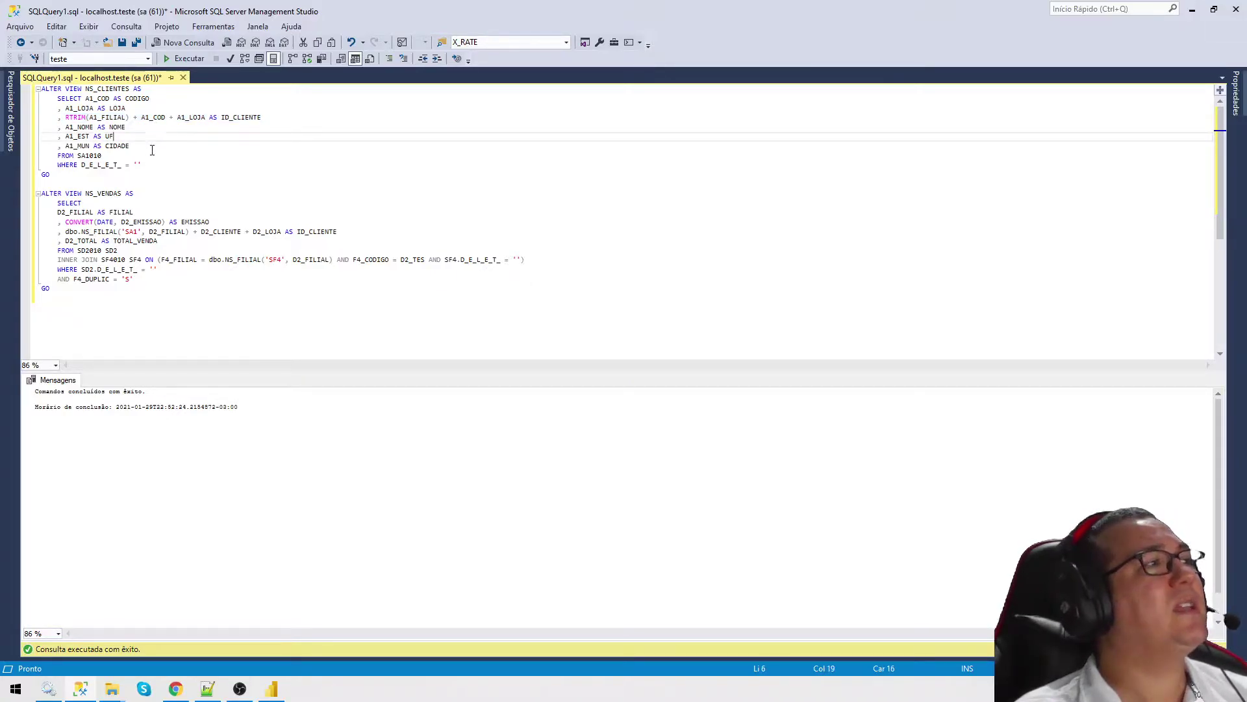
pyautogui.moveTo(141, 165); pyautogui.dragTo(64, 165)
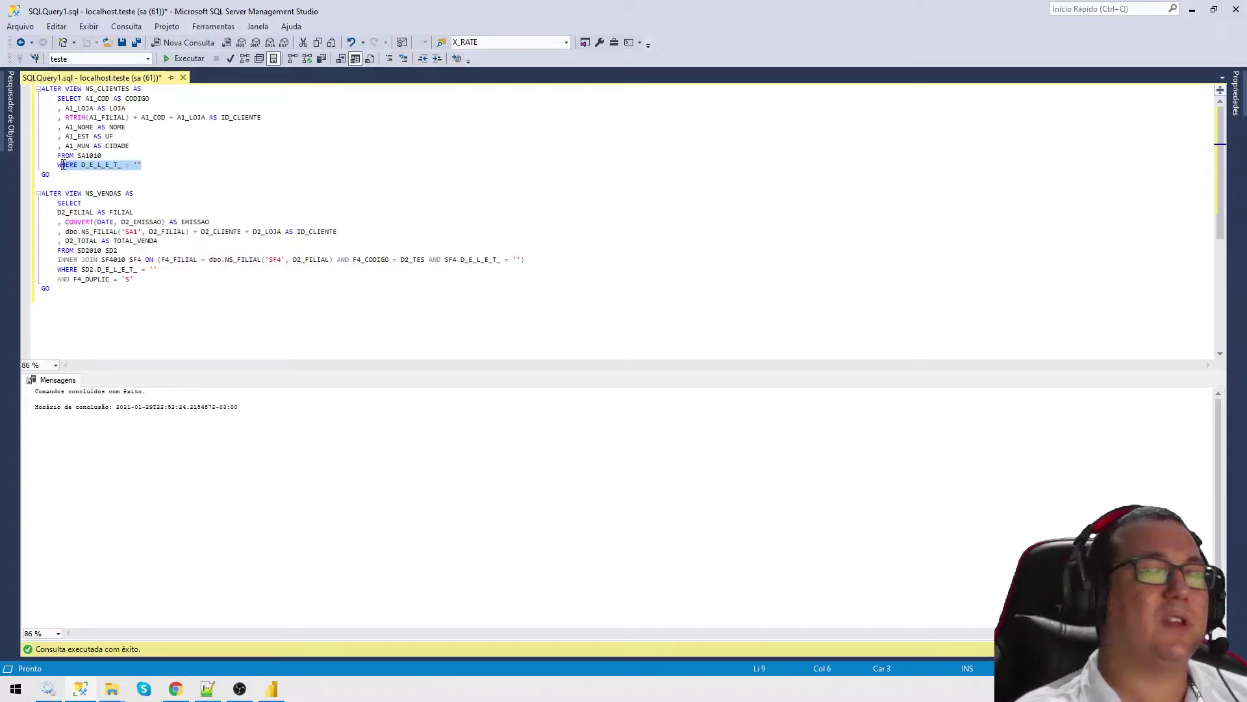
pyautogui.click(129, 165)
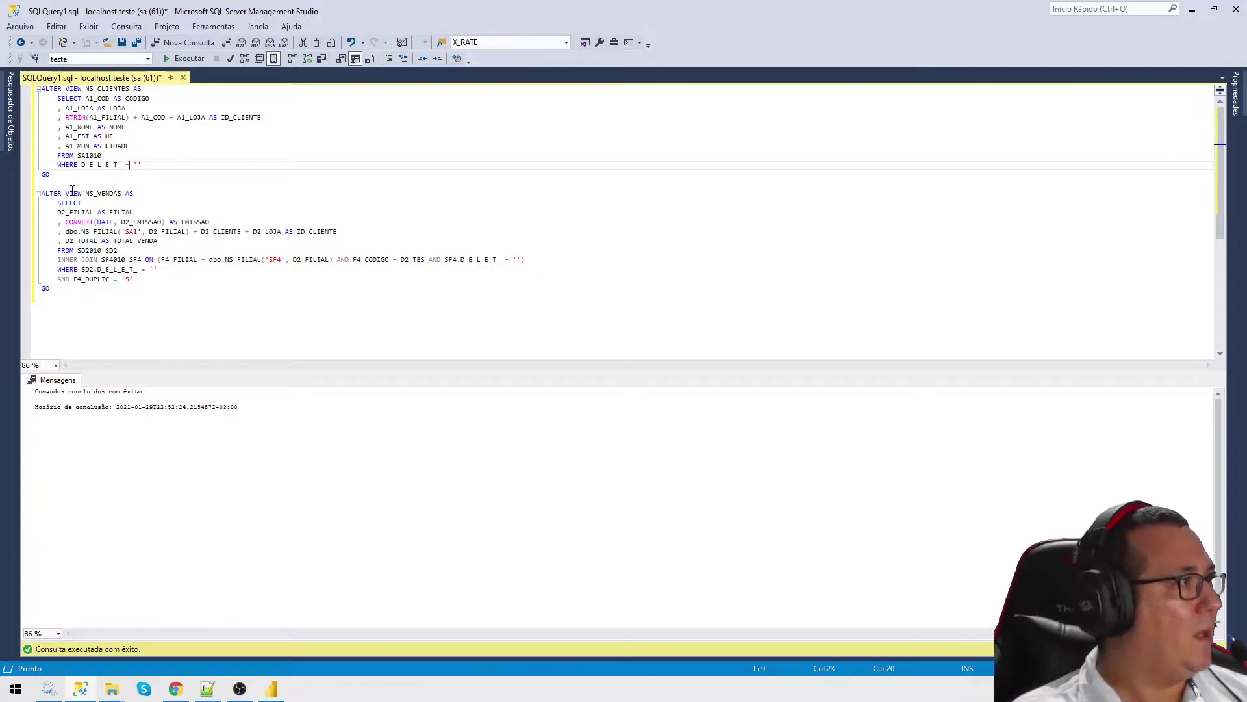
# - Examine the EMISSAO date conversion in NS_VENDAS and the dbo.NS_FILIAL('SA1', D2_FILIAL) call that builds ID_CLIENTE
pyautogui.moveTo(137, 193); pyautogui.dragTo(57, 221)
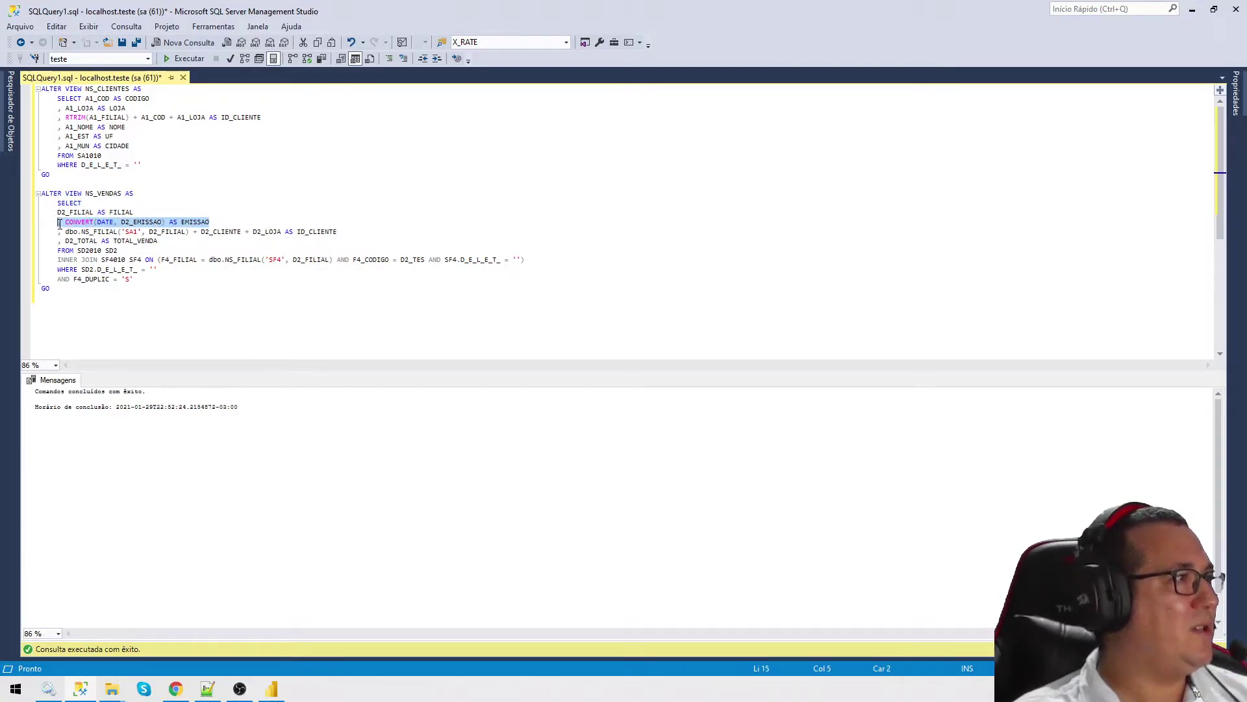
pyautogui.moveTo(210, 222); pyautogui.dragTo(198, 217)
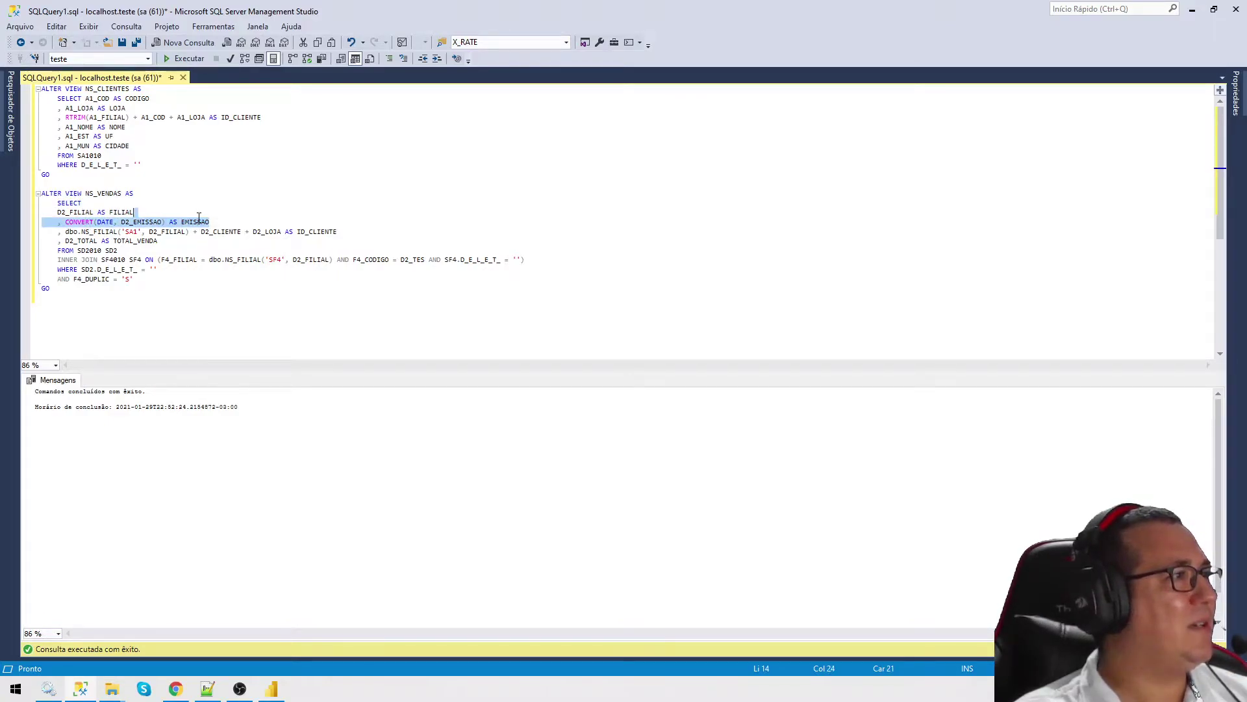
pyautogui.click(67, 233)
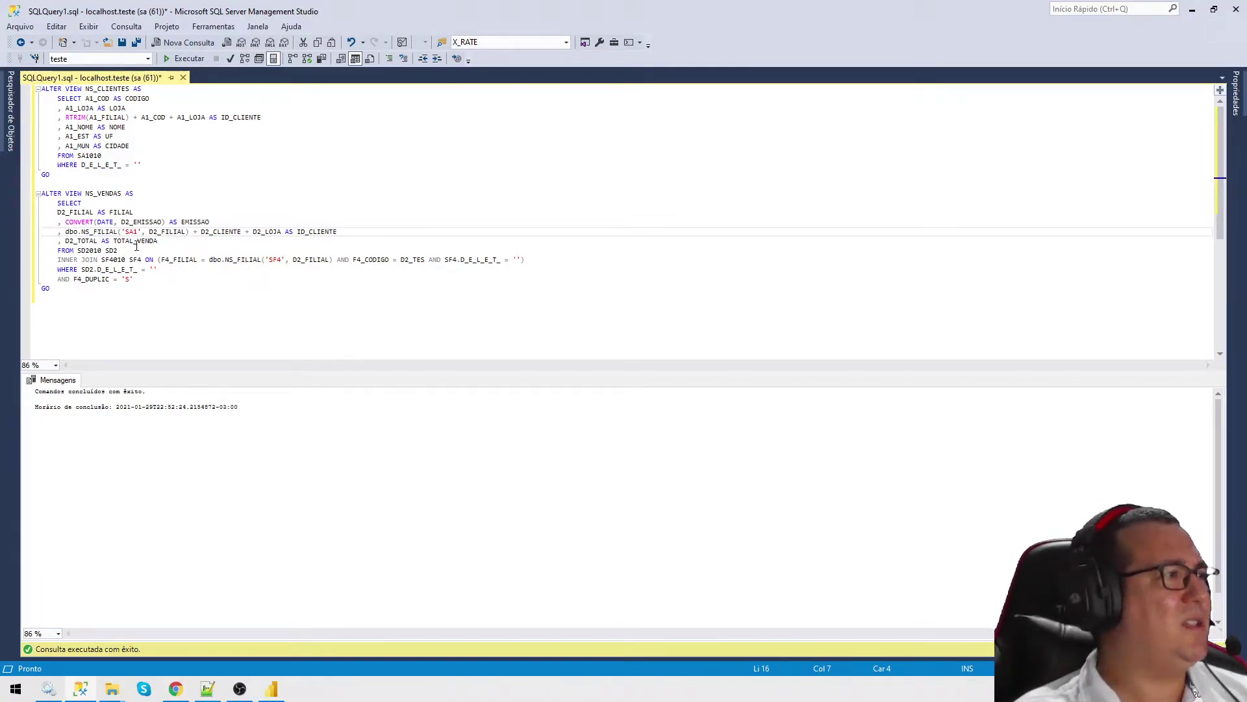
pyautogui.moveTo(189, 233); pyautogui.dragTo(154, 232)
pyautogui.doubleClick(134, 232)
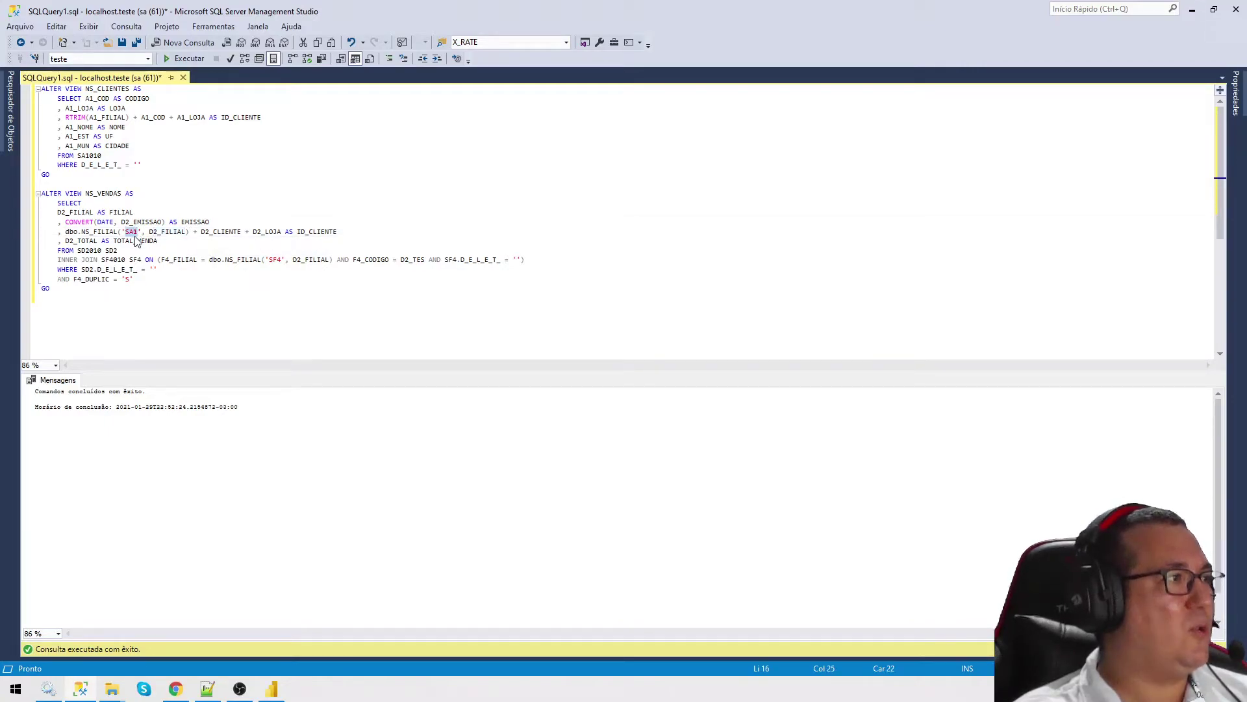
pyautogui.doubleClick(184, 232)
pyautogui.doubleClick(102, 233)
pyautogui.doubleClick(177, 232)
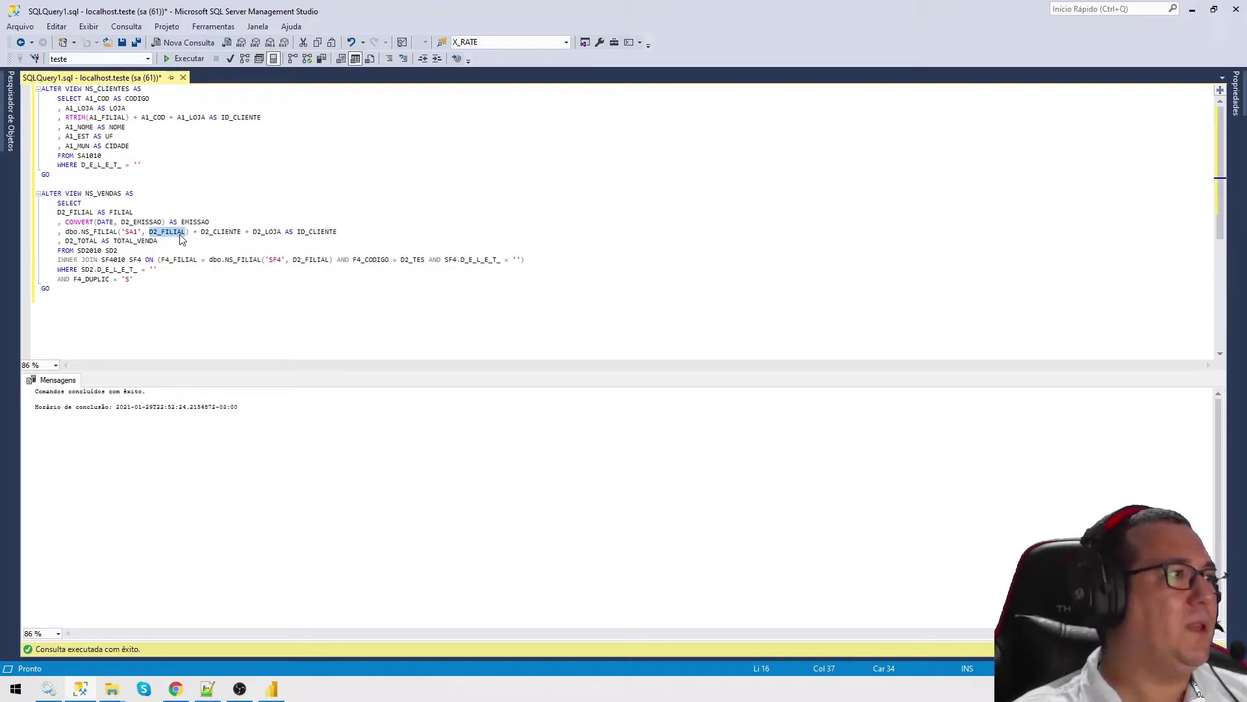
pyautogui.moveTo(190, 232); pyautogui.dragTo(66, 232)
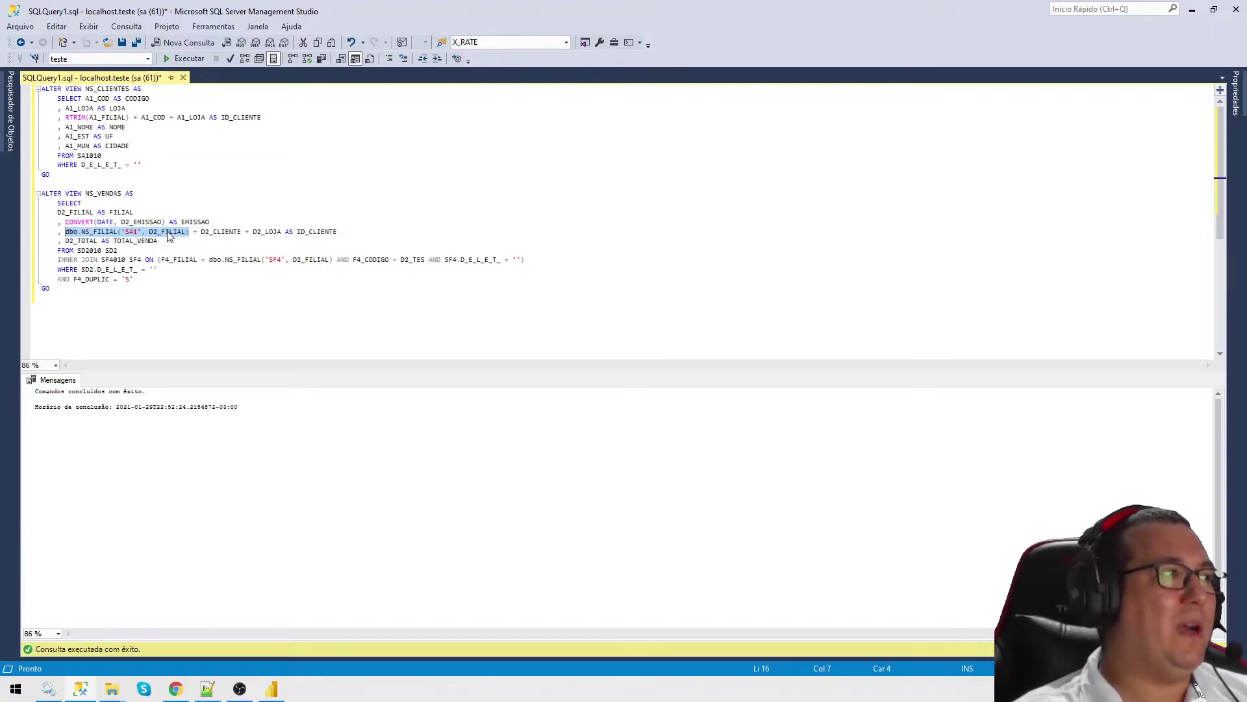
pyautogui.moveTo(189, 232); pyautogui.dragTo(69, 232)
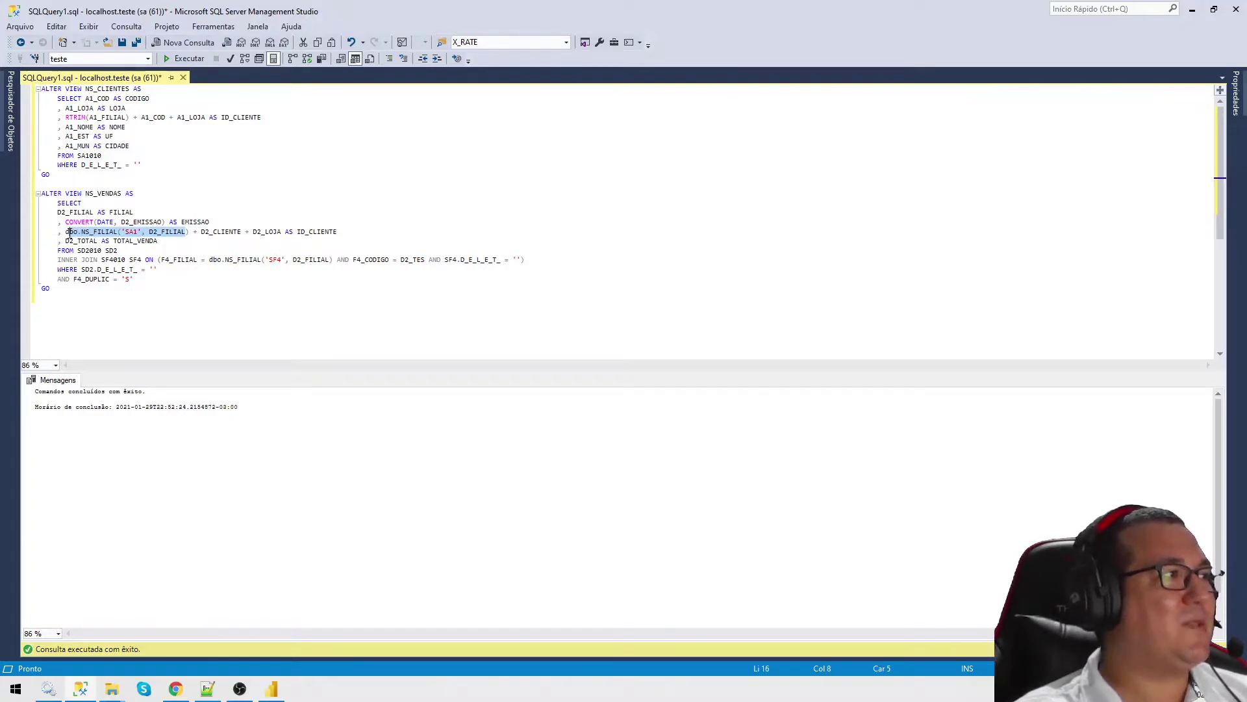
# - Examine how NS_VENDAS builds ID_CLIENTE from NS_FILIAL('SA1', D2_FILIAL), D2_CLIENTE and D2_LOJA, and compare it with ID_CLIENTE in NS_CLIENTES
pyautogui.moveTo(197, 232); pyautogui.dragTo(235, 234)
pyautogui.click(261, 232)
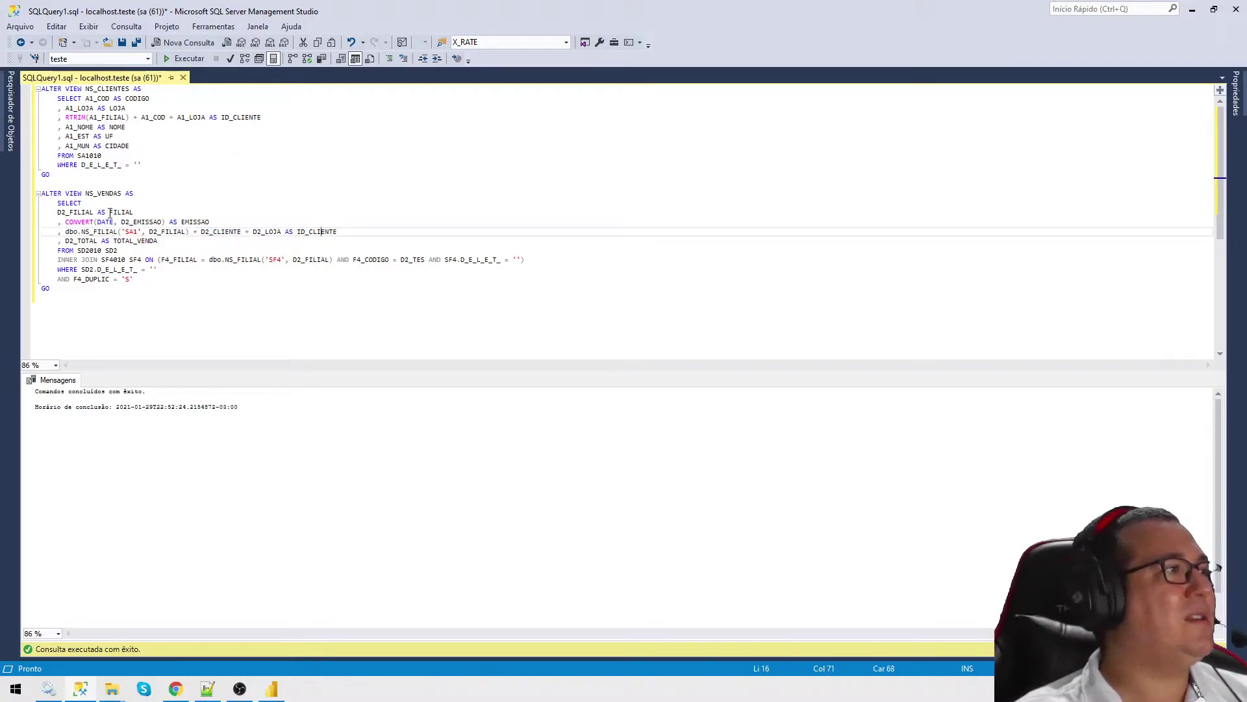
pyautogui.doubleClick(133, 232)
pyautogui.doubleClick(168, 235)
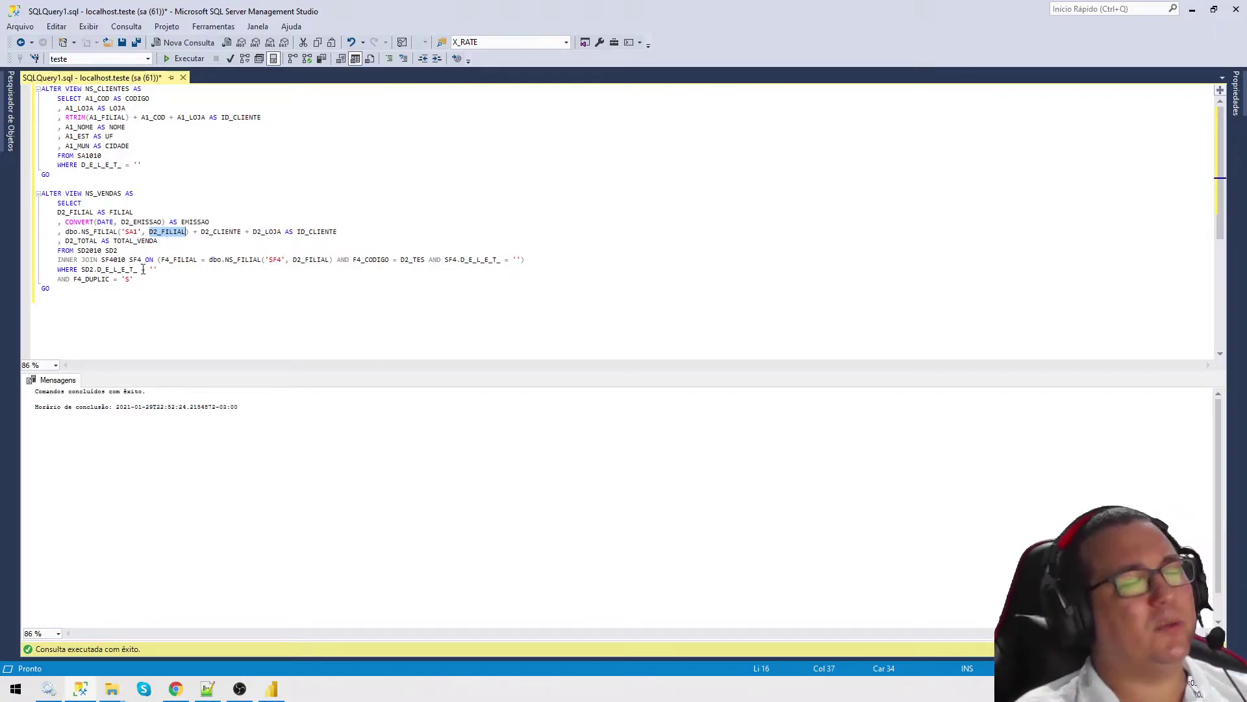
pyautogui.doubleClick(112, 232)
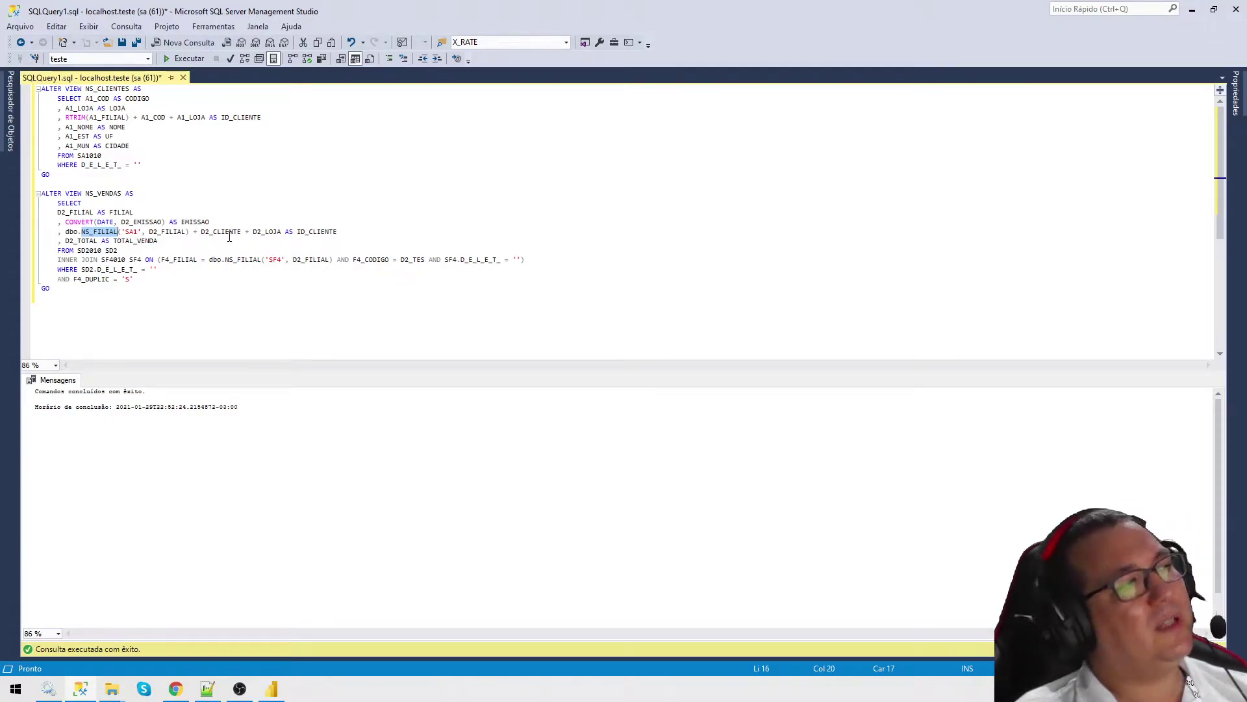
pyautogui.click(318, 232)
pyautogui.click(146, 117)
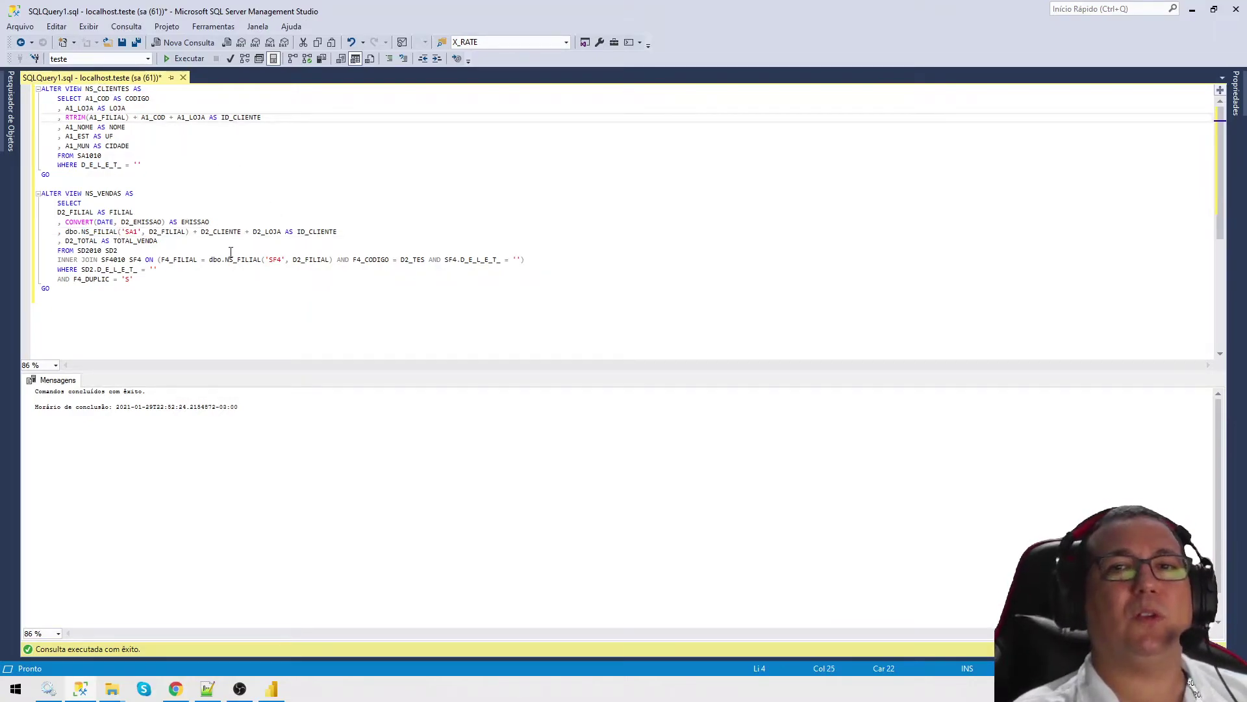
# - Examine the TOTAL_VENDA column, the SD2010 source, the SF4010 join and the F4_DUPLIC = 'S' filter in NS_VENDAS
pyautogui.moveTo(163, 241); pyautogui.dragTo(63, 241)
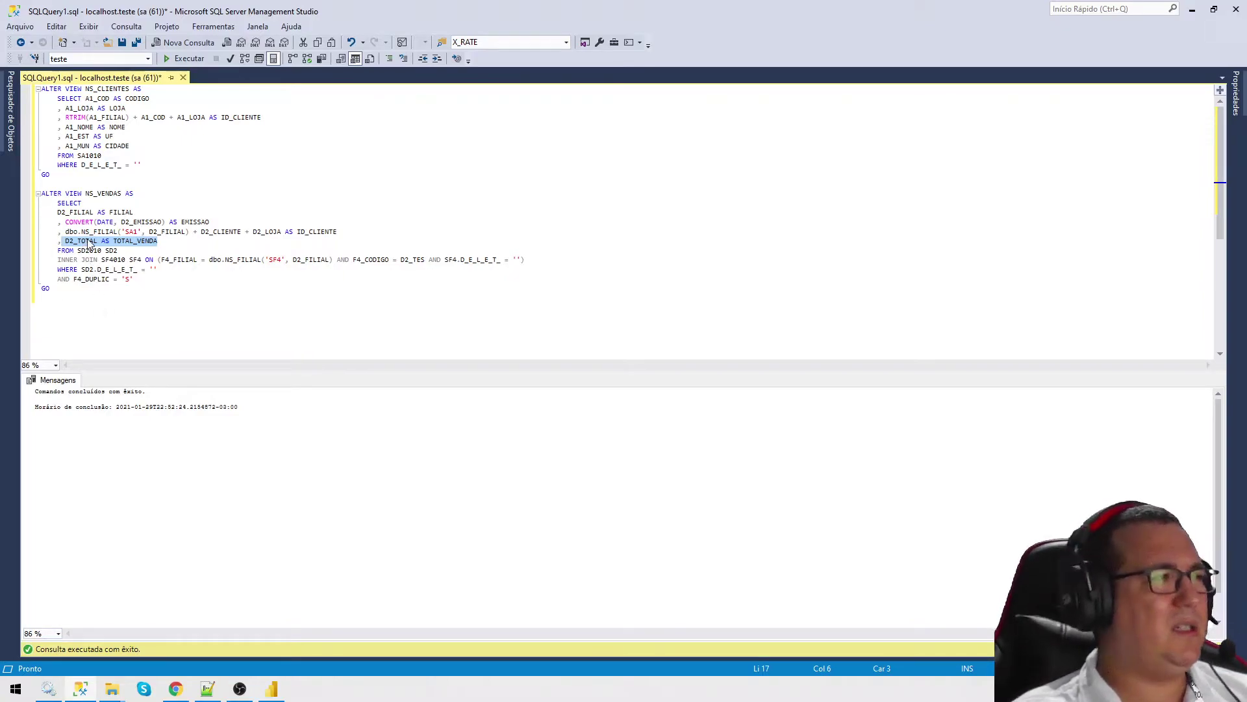
pyautogui.click(124, 252)
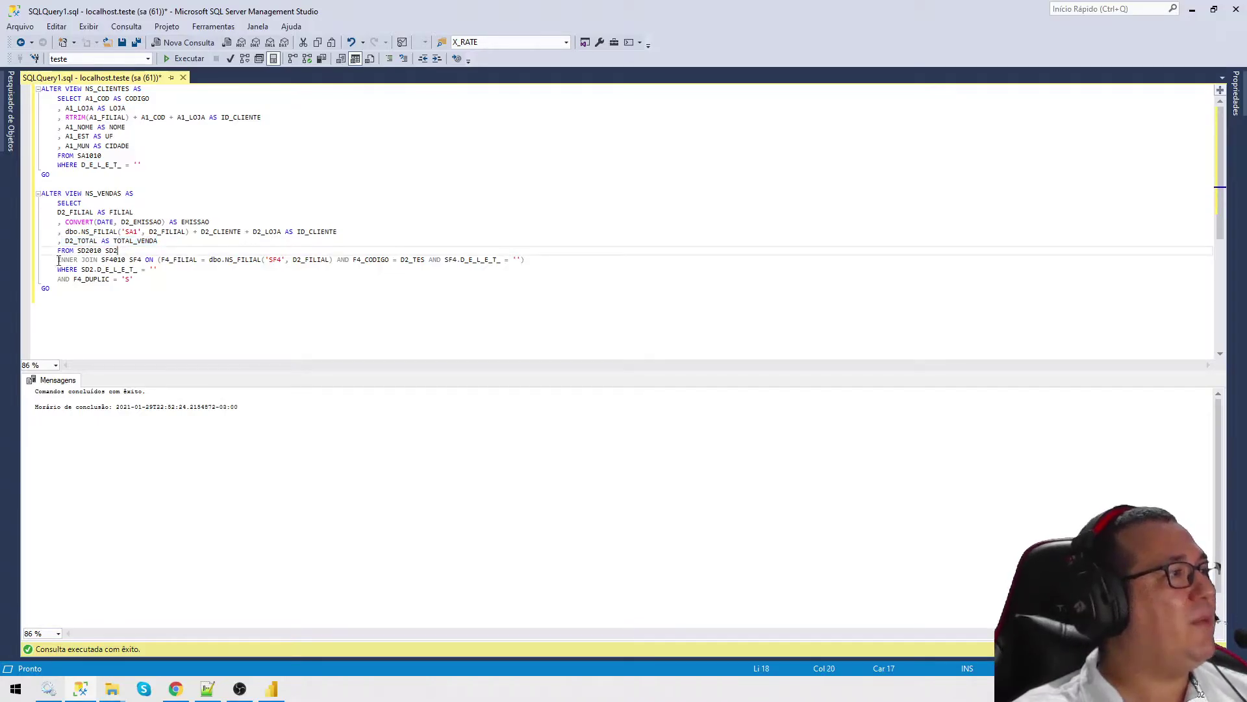
pyautogui.moveTo(58, 261)
pyautogui.mouseDown()
pyautogui.moveTo(125, 260)
pyautogui.moveTo(118, 279)
pyautogui.moveTo(57, 281)
pyautogui.mouseUp()
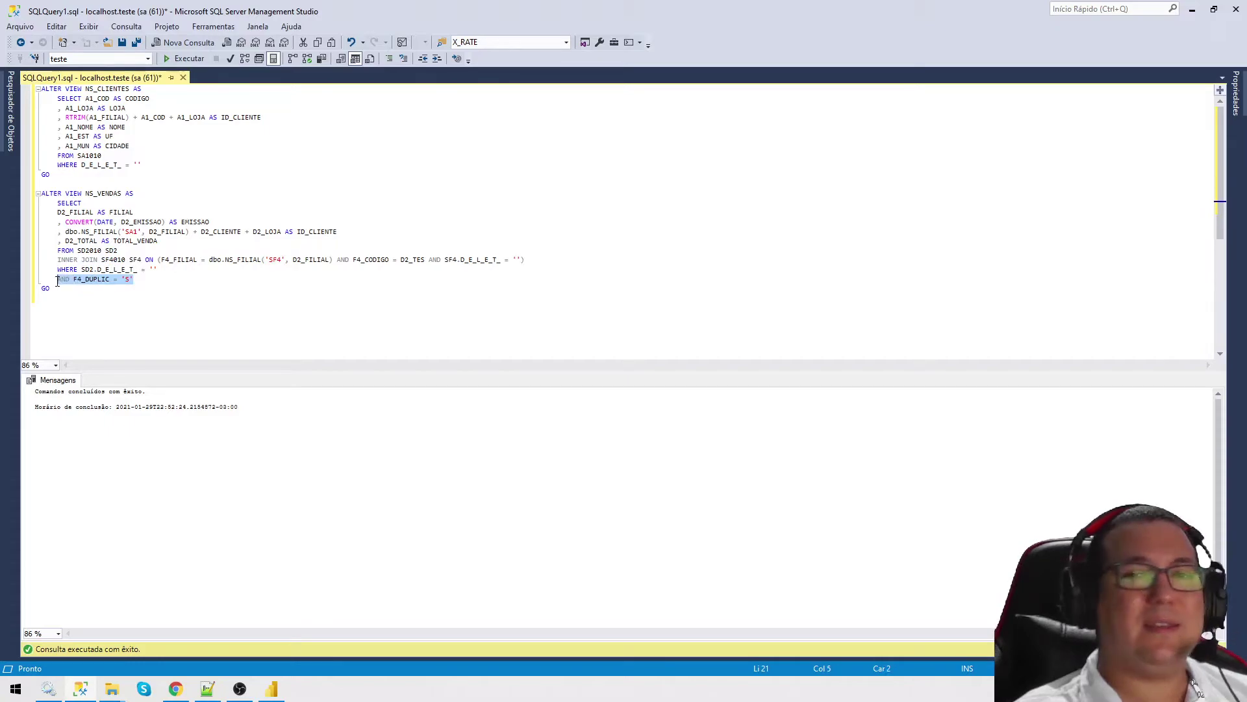
pyautogui.moveTo(139, 281); pyautogui.dragTo(57, 280)
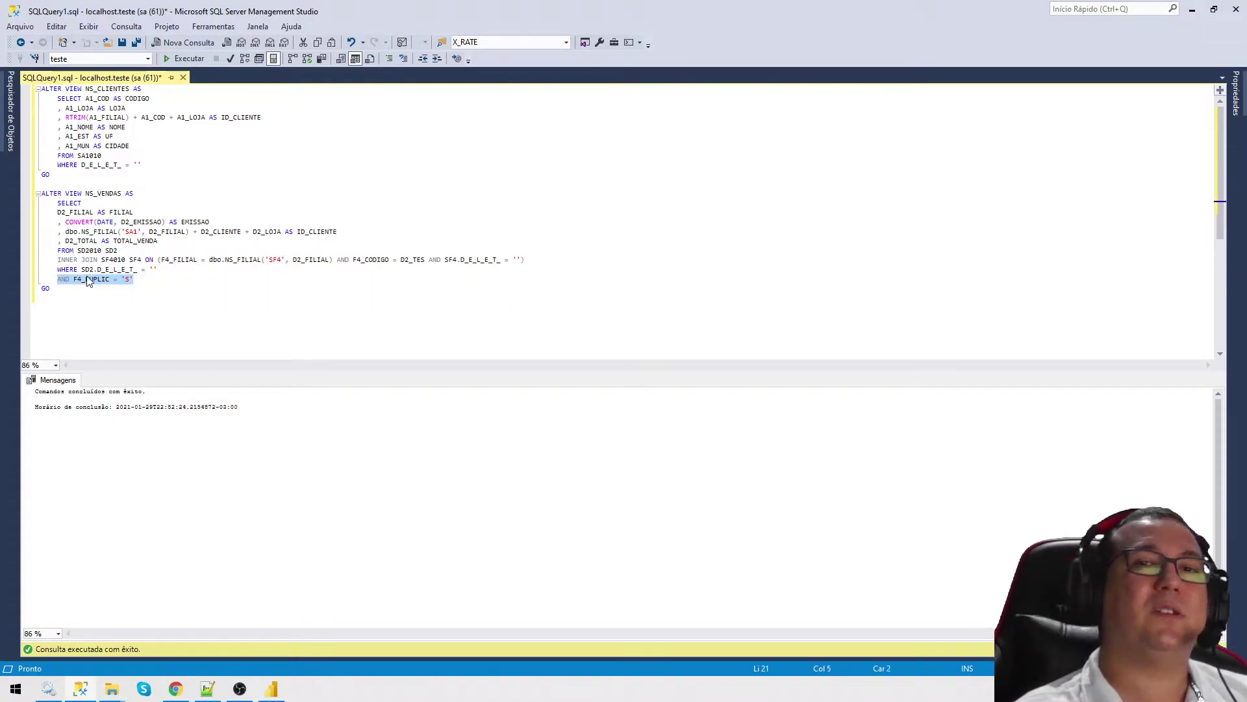
pyautogui.click(164, 281)
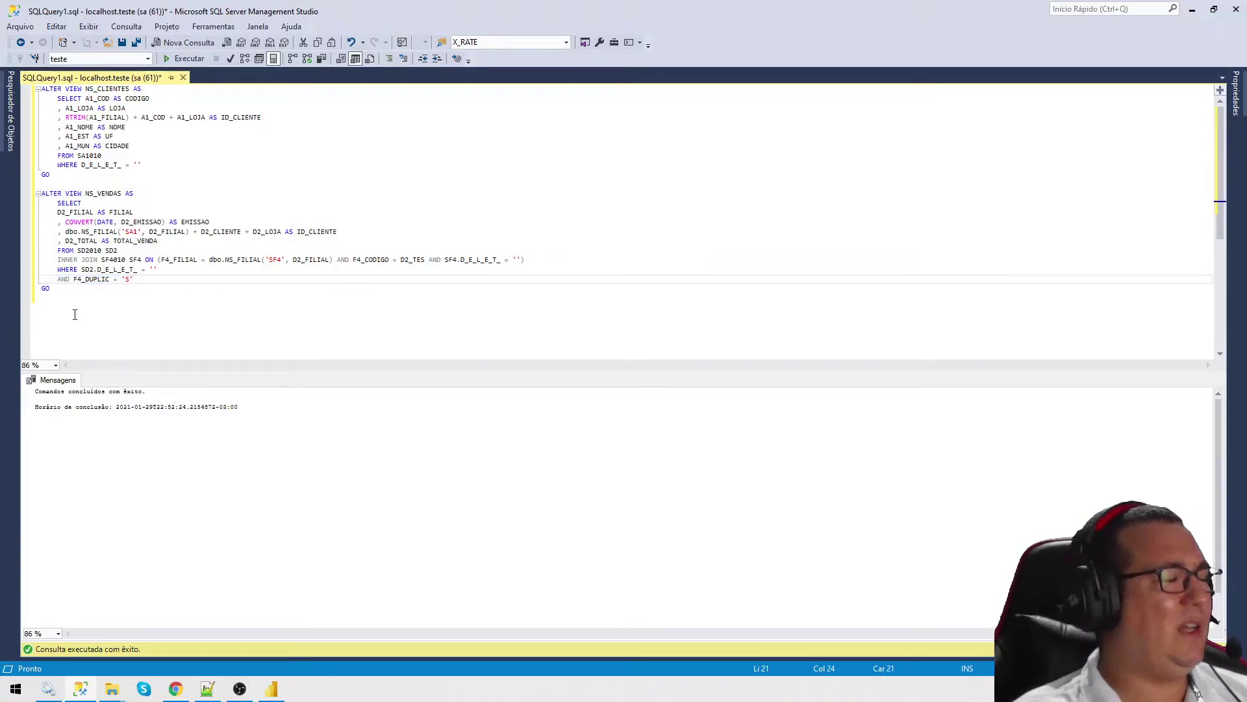
# - Execute both ALTER VIEW statements, NS_CLIENTES and NS_VENDAS, together
pyautogui.moveTo(75, 314); pyautogui.dragTo(39, 89)
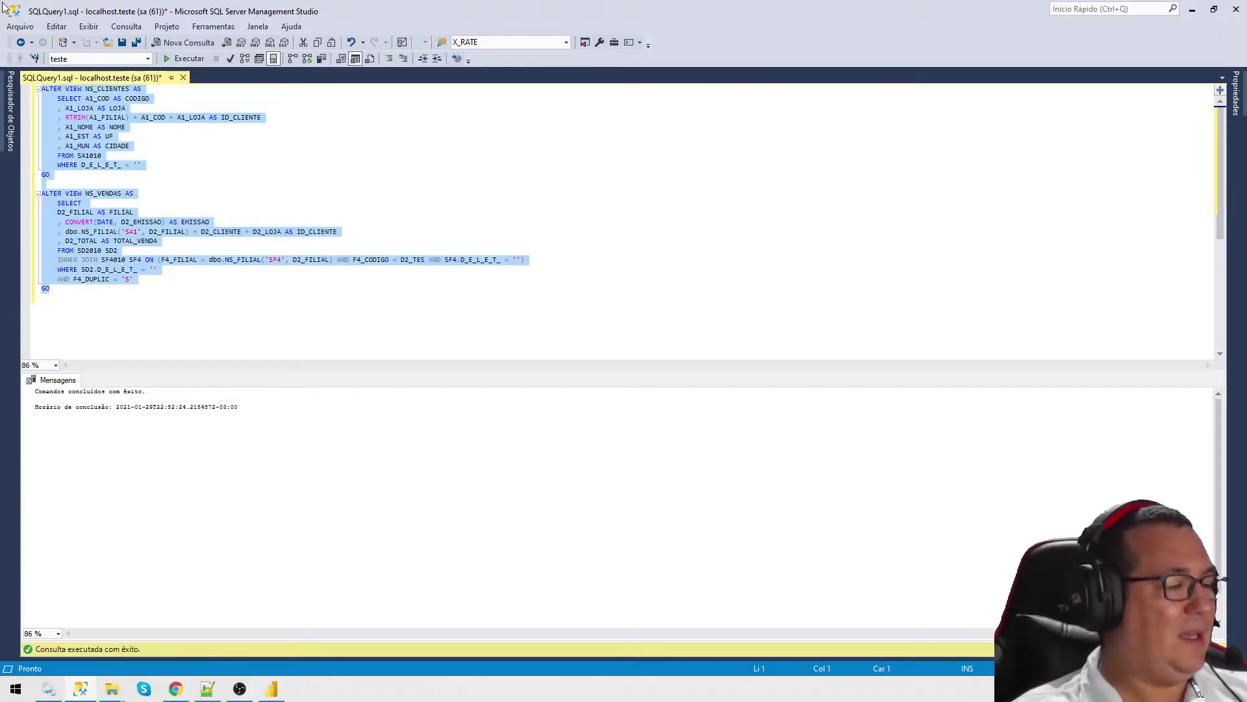
pyautogui.press('F5')
# - Write the query "select * from NS_FILIAIS" below the view definitions and run only that line
pyautogui.click(164, 305)
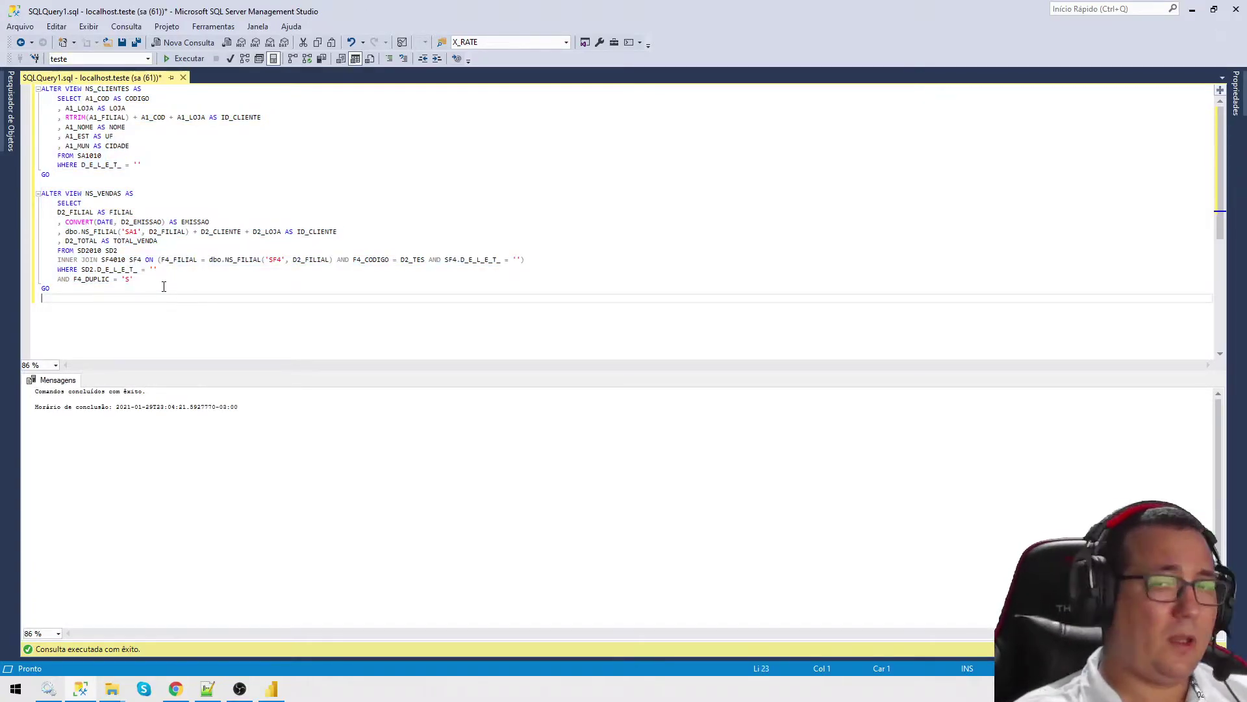
pyautogui.press('Return')
pyautogui.write('select * fro')
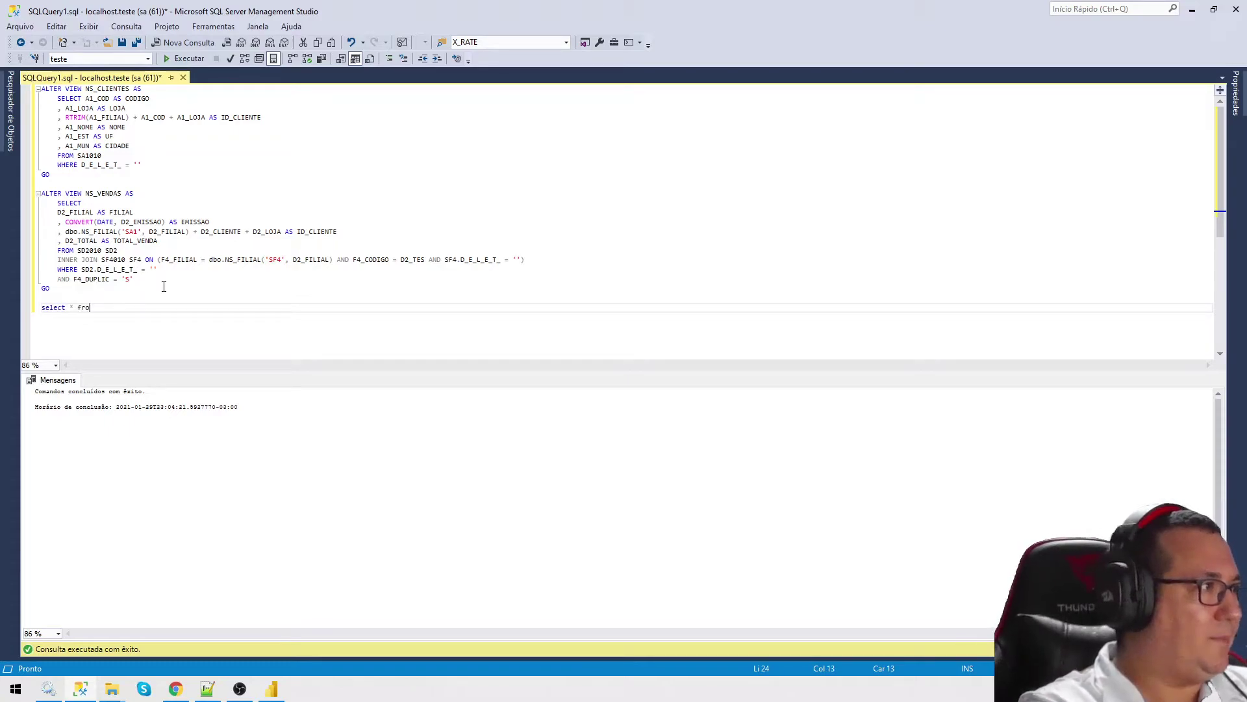
pyautogui.write('m NS_FILIAIS')
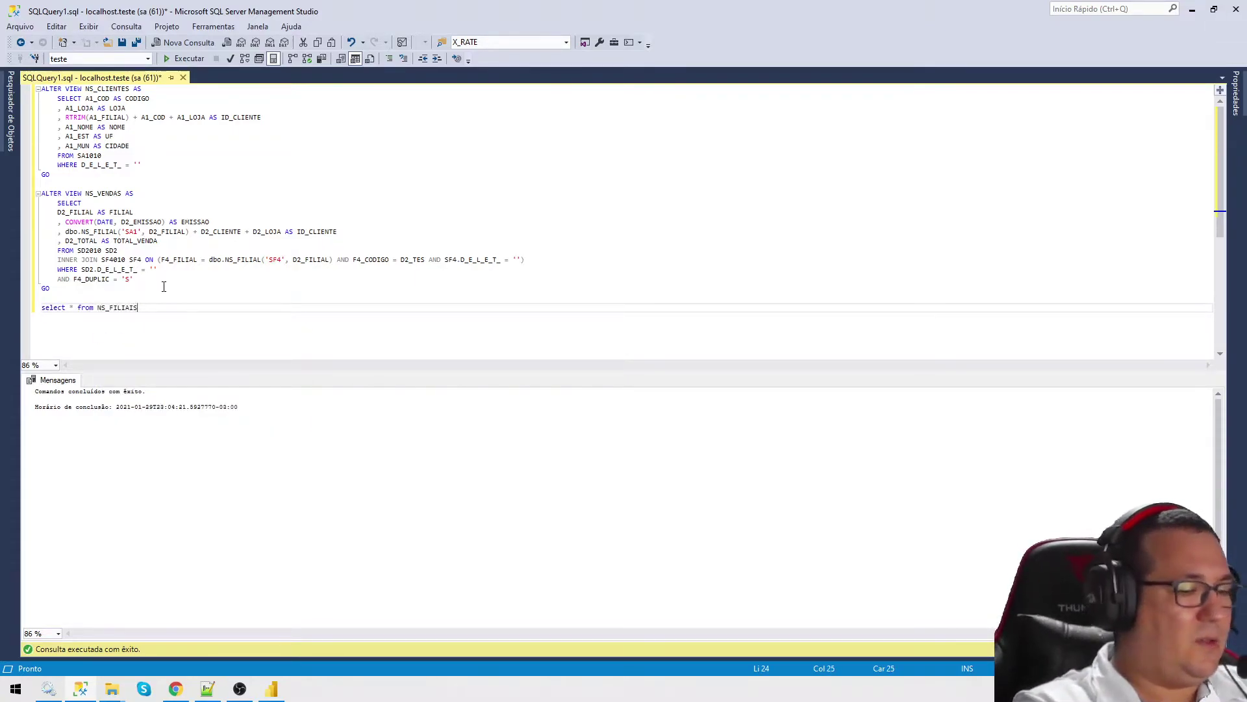
pyautogui.hotkey('shift', 'Home')
pyautogui.press('F5')
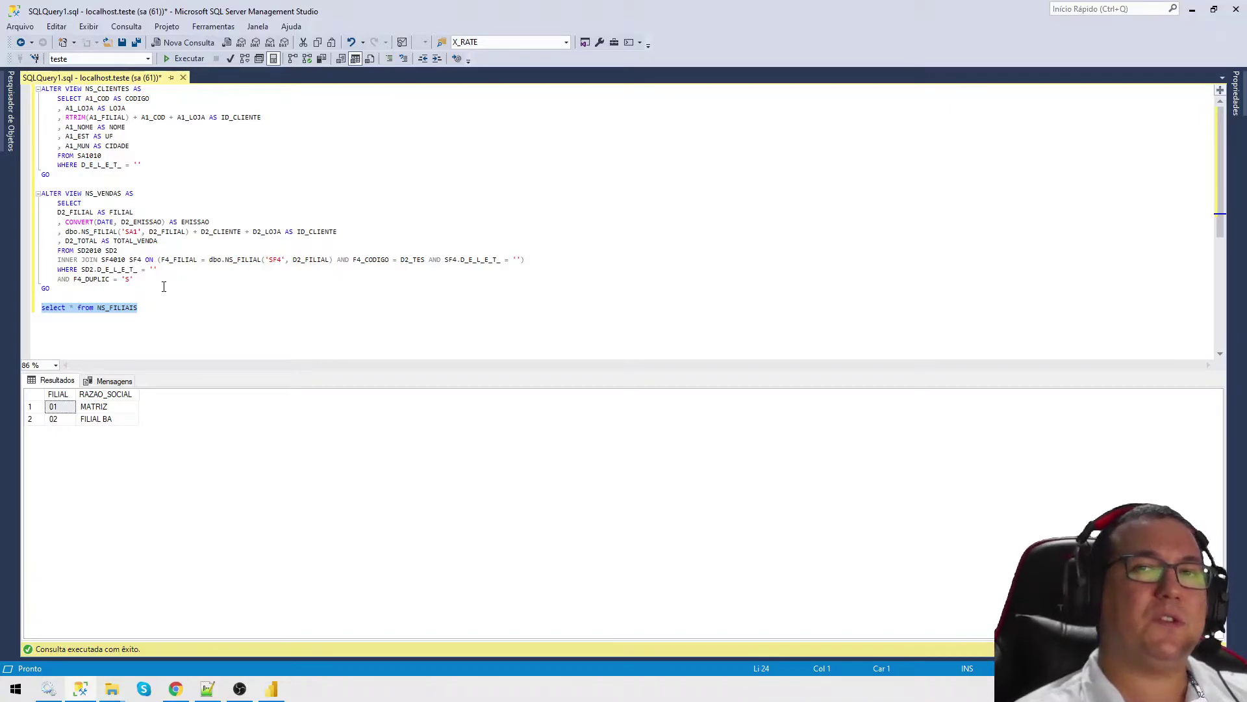
# - Change the query's source to NS_CALENDARIO and run only that line
pyautogui.press('End')
pyautogui.press('BackSpace')
pyautogui.press('BackSpace')
pyautogui.press('BackSpace')
pyautogui.press('BackSpace')
pyautogui.press('BackSpace')
pyautogui.press('BackSpace')
pyautogui.press('BackSpace')
pyautogui.write('CALENDARIO')
pyautogui.hotkey('shift', 'Home')
pyautogui.press('F5')
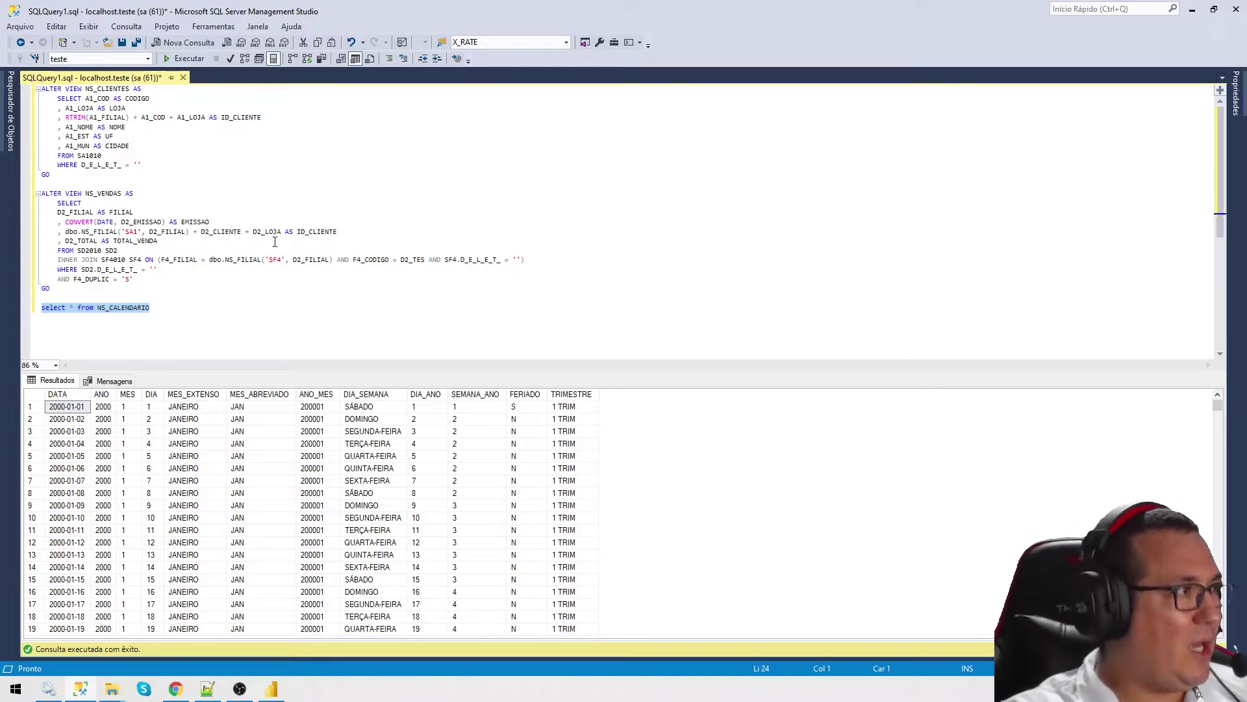
# - Examine the NS_CALENDARIO results: the date range and the month, weekday, FERIADO and TRIMESTRE columns
pyautogui.click(68, 407)
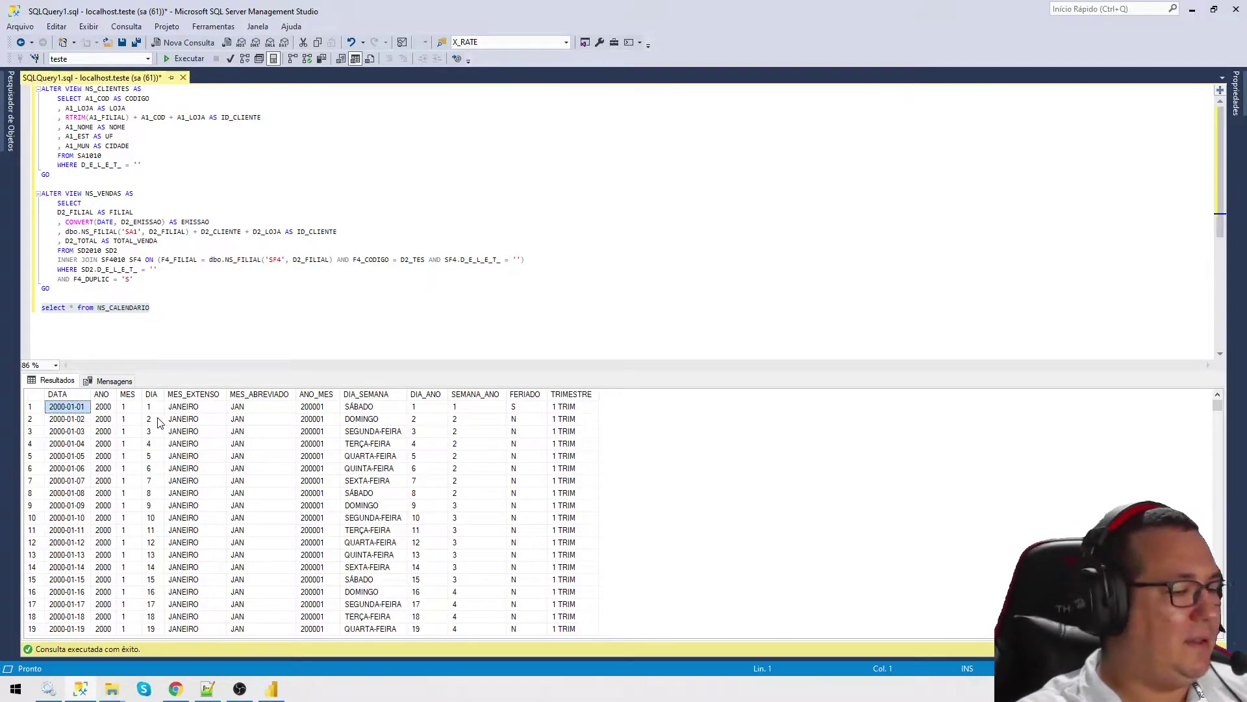
pyautogui.hotkey('ctrl', 'End')
pyautogui.hotkey('ctrl', 'Home')
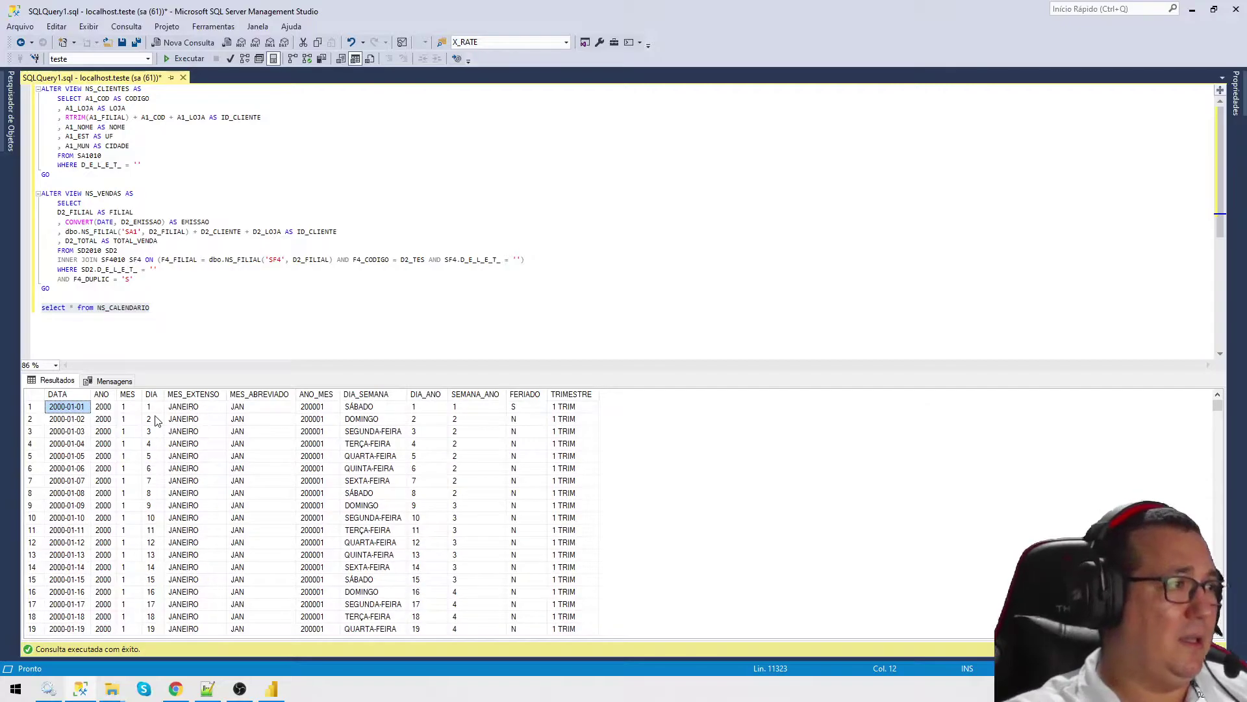
pyautogui.click(197, 411)
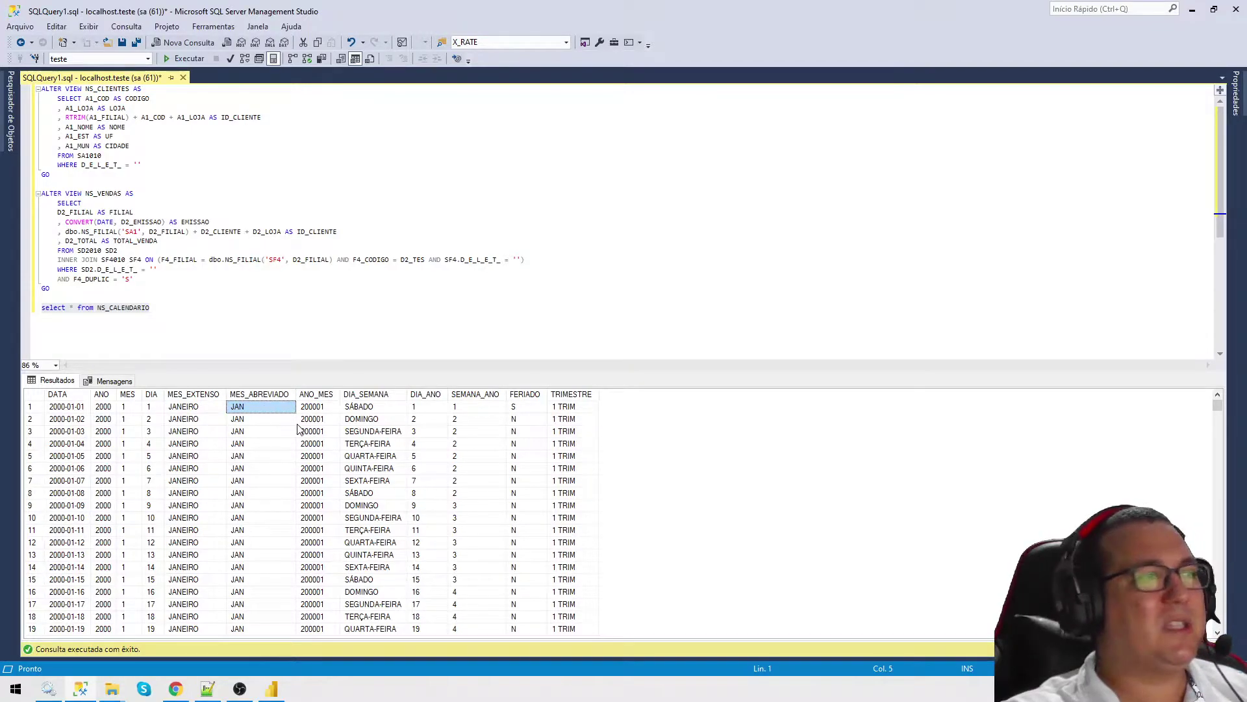
pyautogui.click(359, 419)
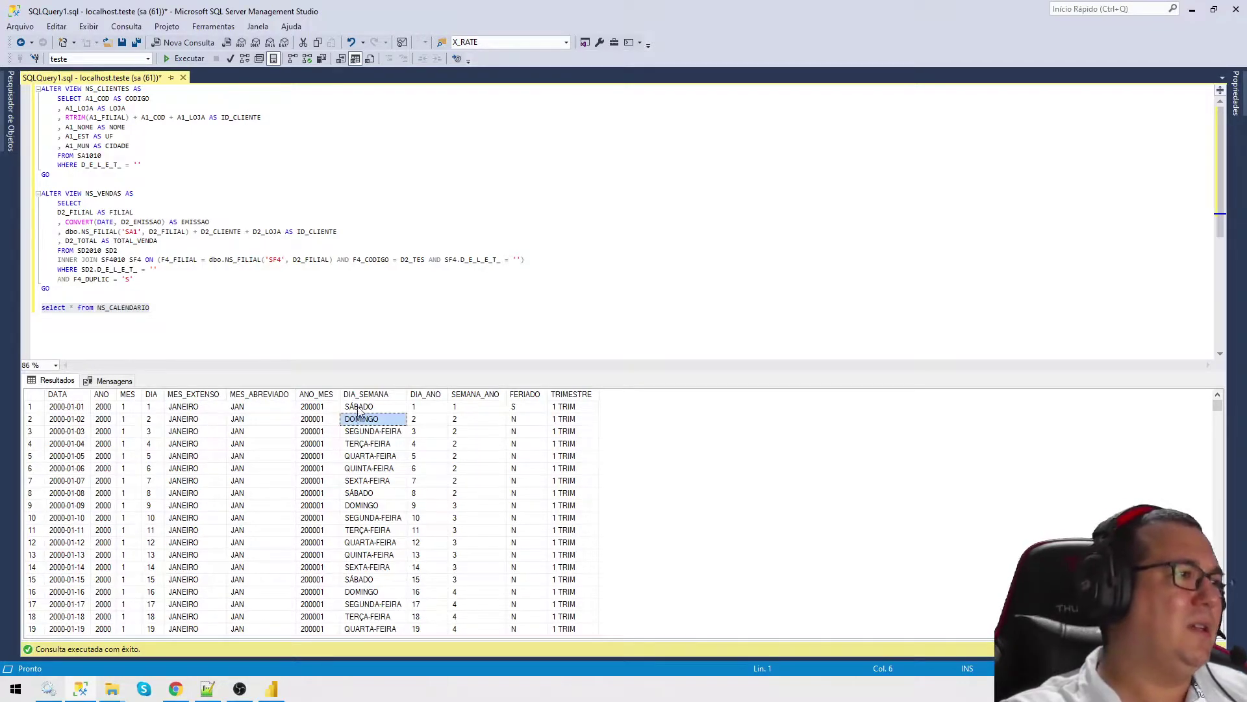
pyautogui.click(522, 407)
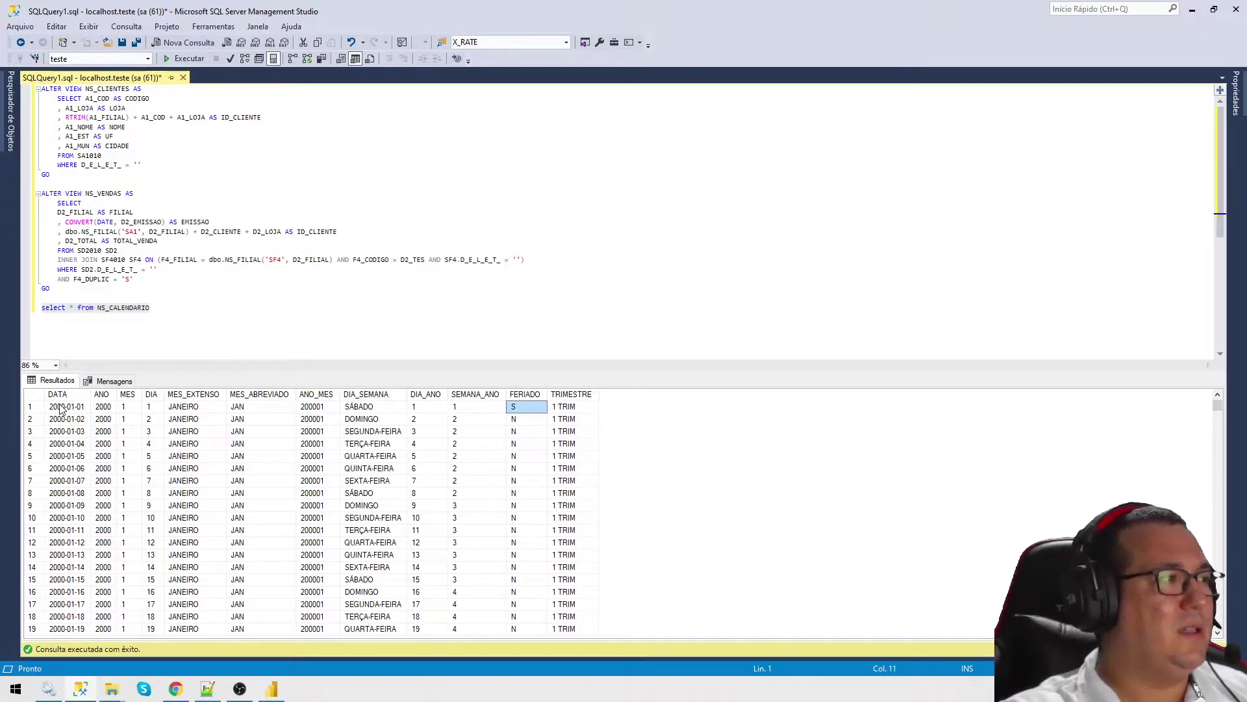
pyautogui.click(592, 433)
pyautogui.scroll(-2, 587, 461)
pyautogui.scroll(-2, 587, 461)
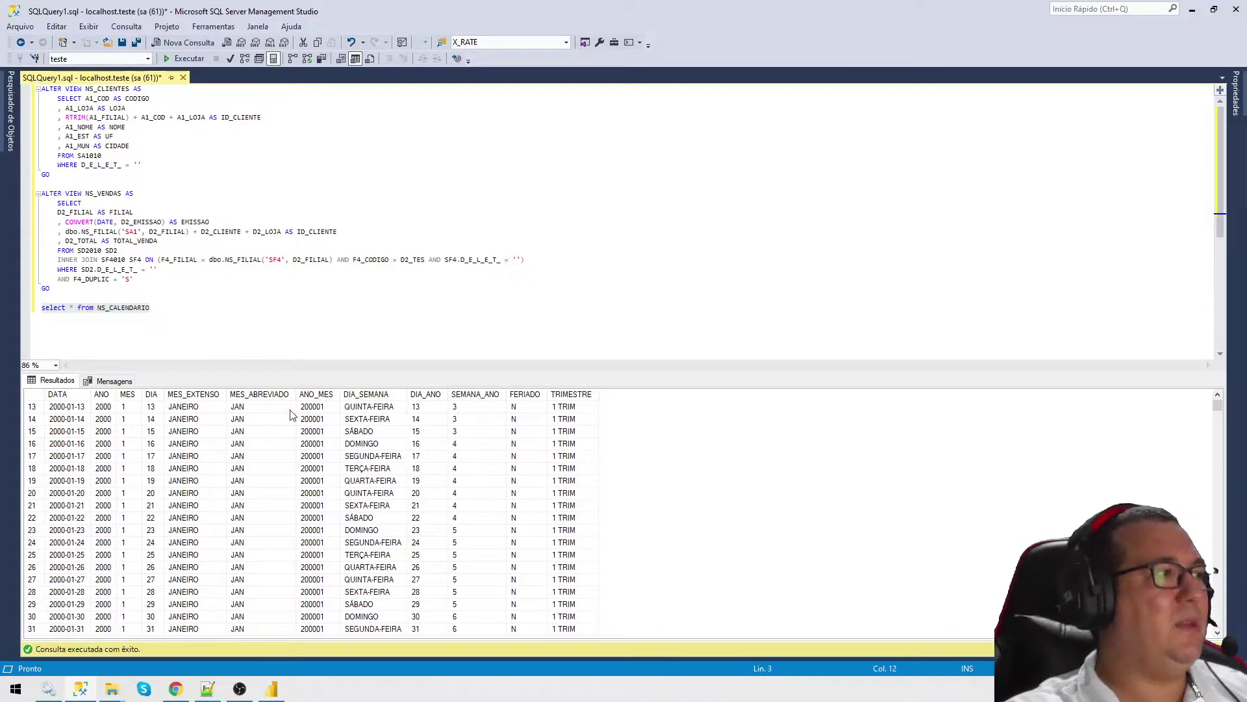
pyautogui.click(181, 308)
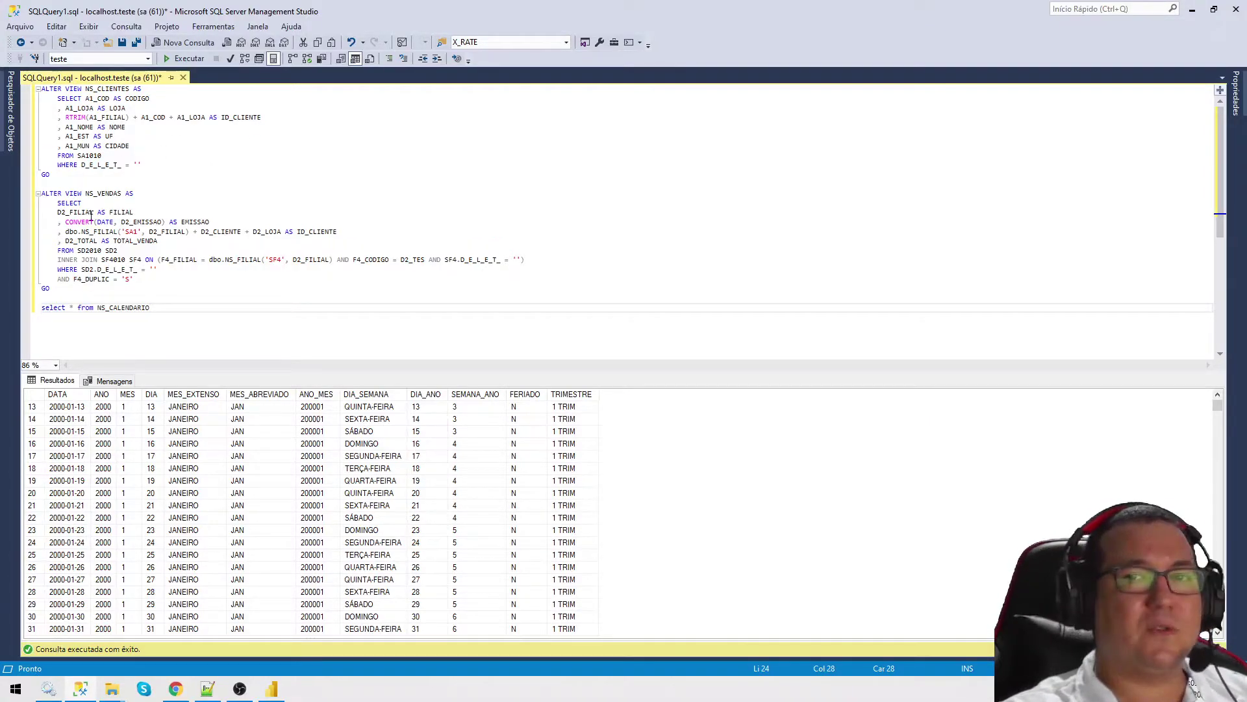
# - Switch to Power BI Desktop, view the Fluxo Caixa - Planejado report in the browser, and return to Power BI Desktop
pyautogui.click(277, 690)
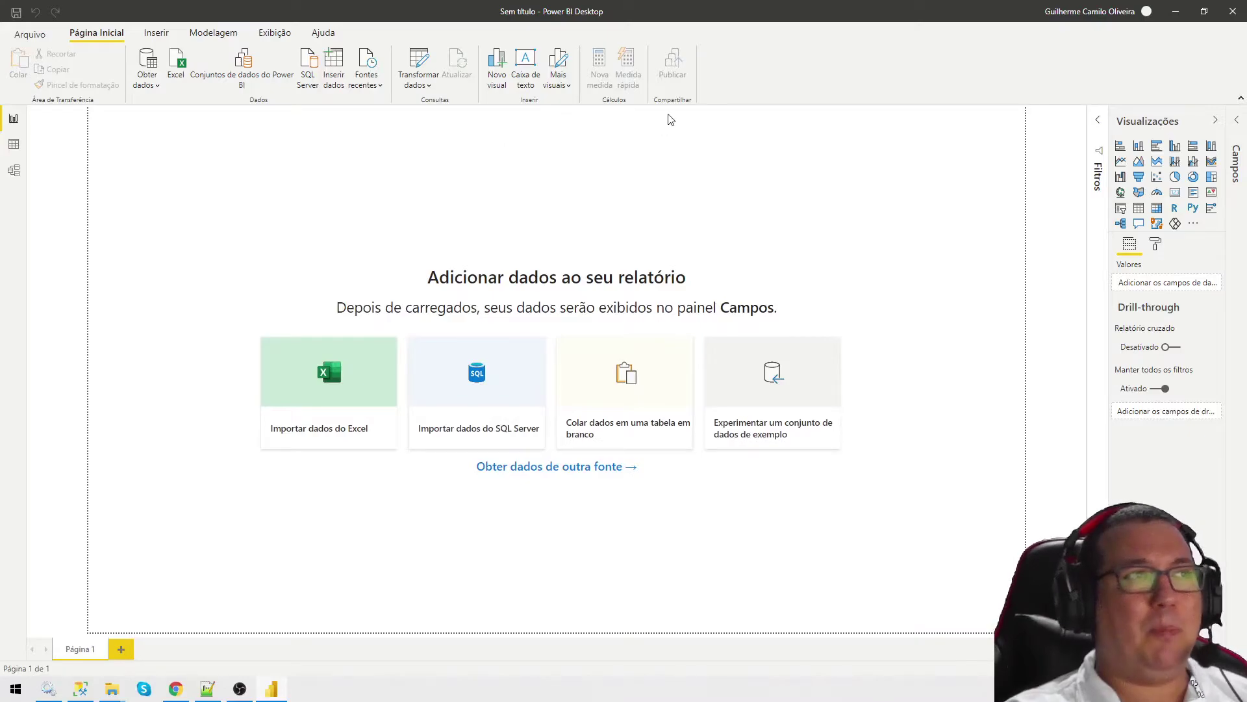
pyautogui.click(181, 695)
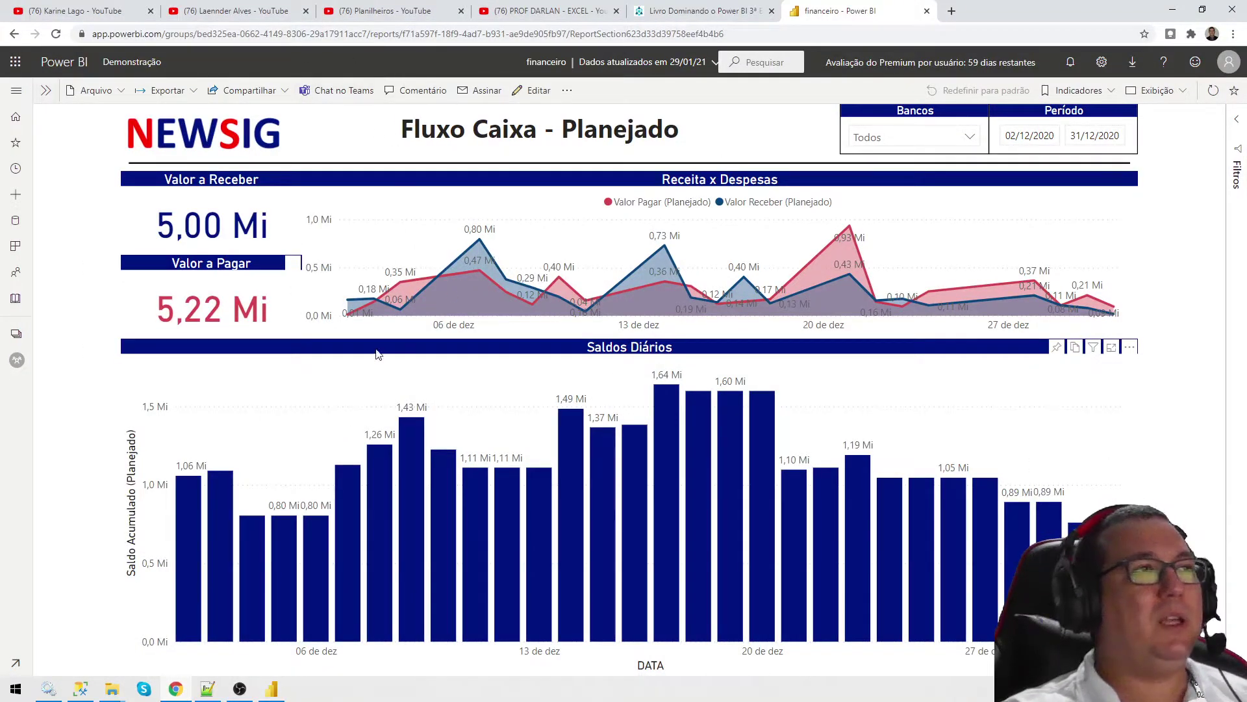
pyautogui.click(1173, 9)
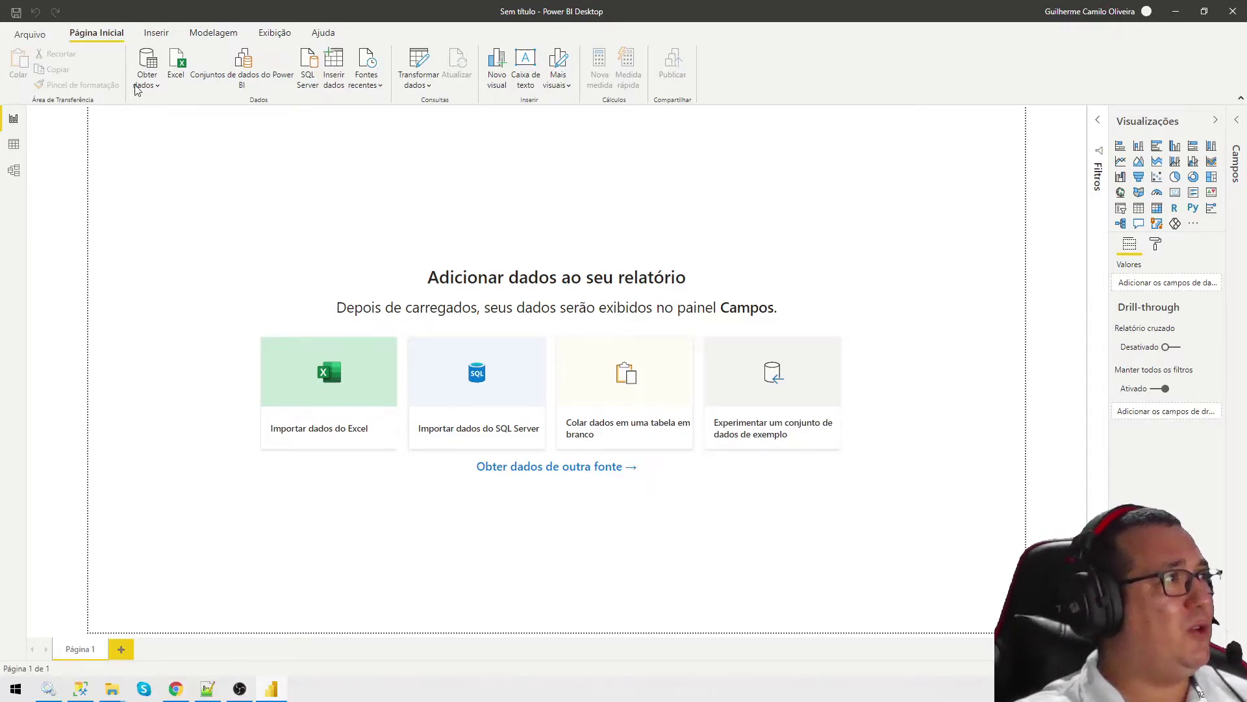
# - Connect to the SQL Server source on server localhost, database teste, using the Importar connectivity mode
pyautogui.click(158, 89)
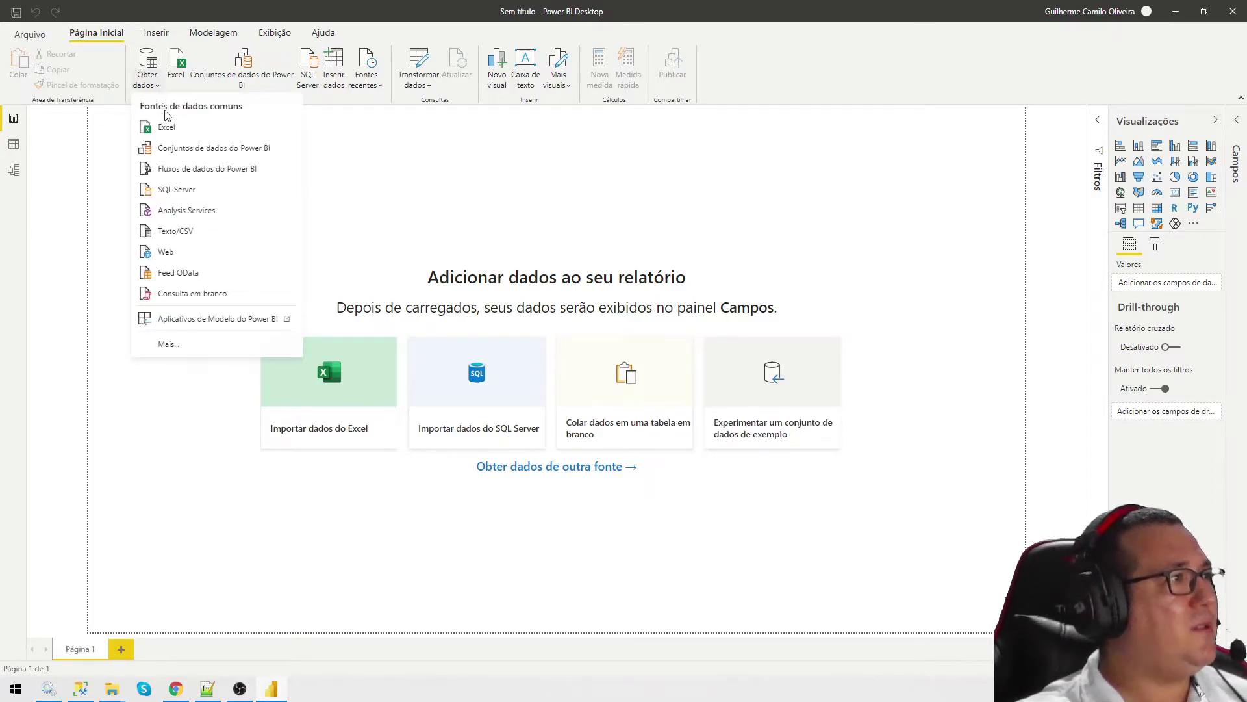
pyautogui.click(182, 193)
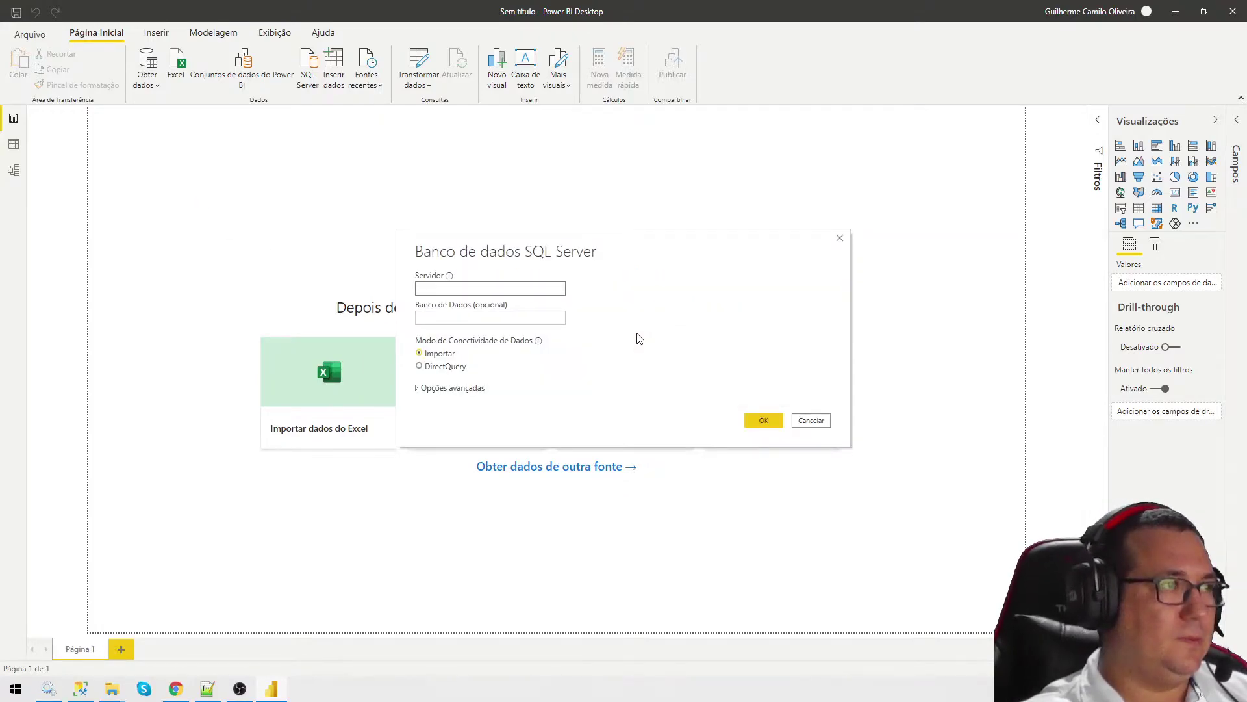
pyautogui.write('lo')
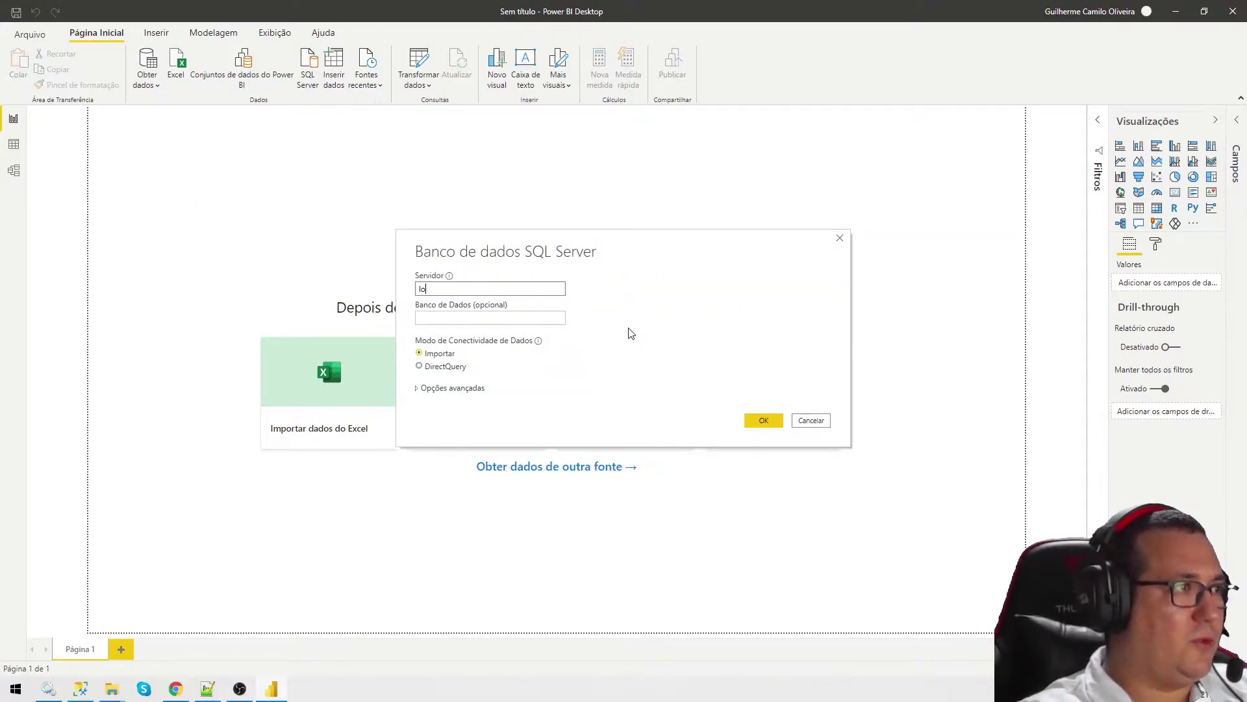
pyautogui.write('calhost')
pyautogui.press('Tab')
pyautogui.write('teste')
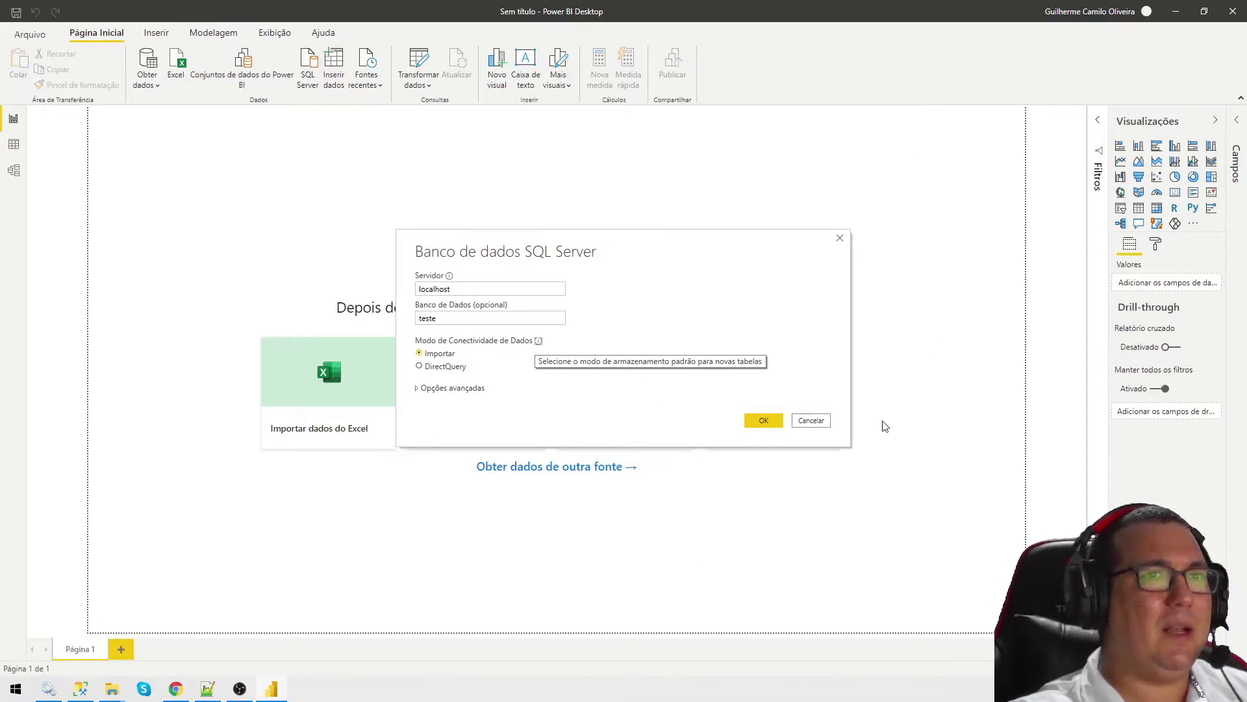
pyautogui.click(750, 421)
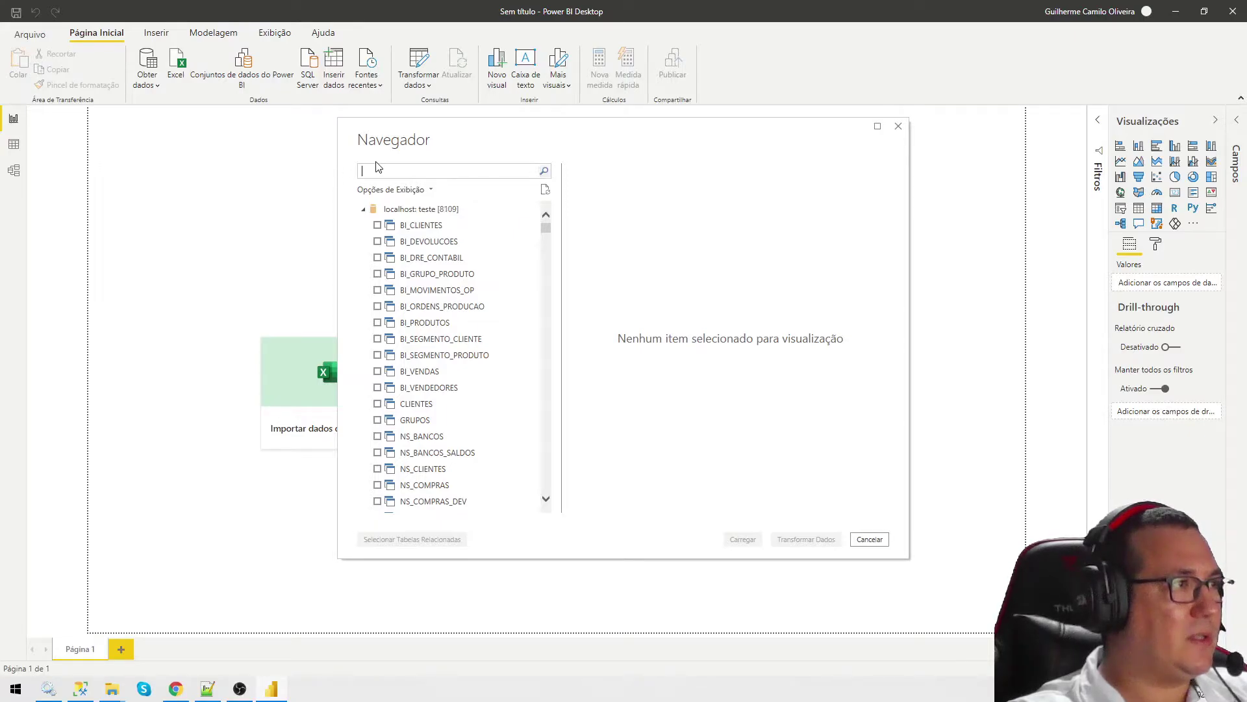
# - Search the Navegador for "ns_filia" and select the NS_FILIAIS table for import
pyautogui.write('ns_')
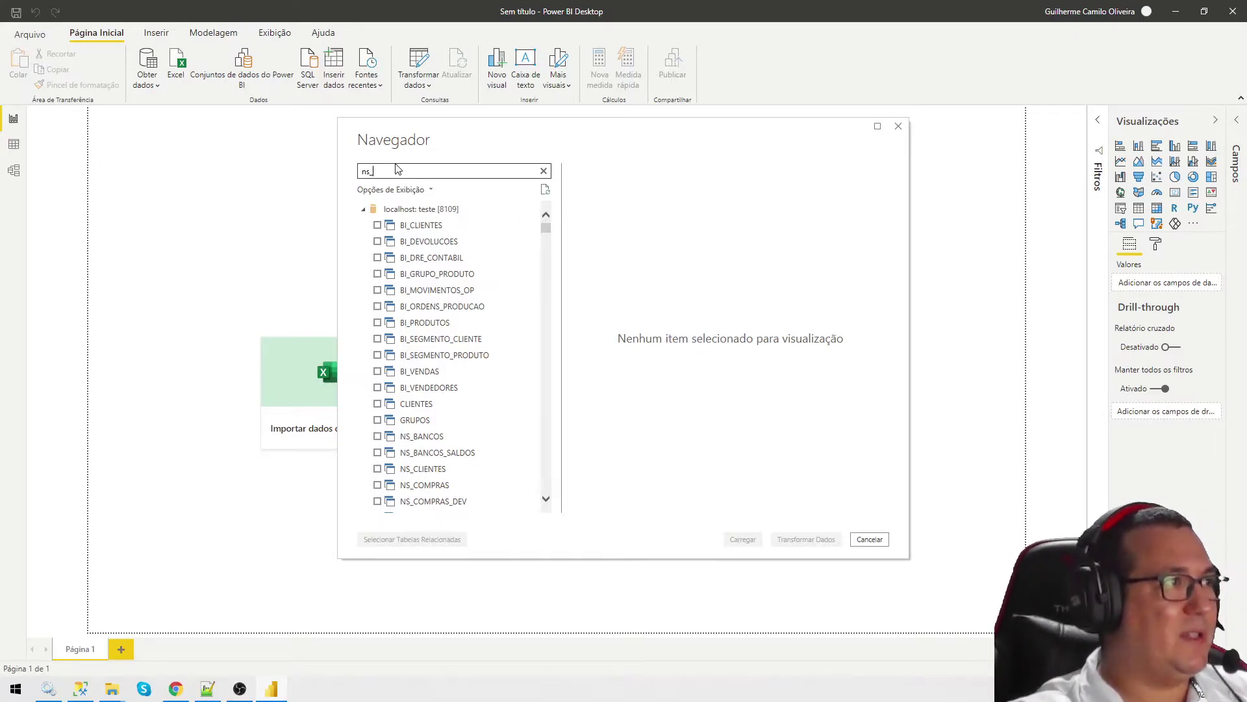
pyautogui.write('filia')
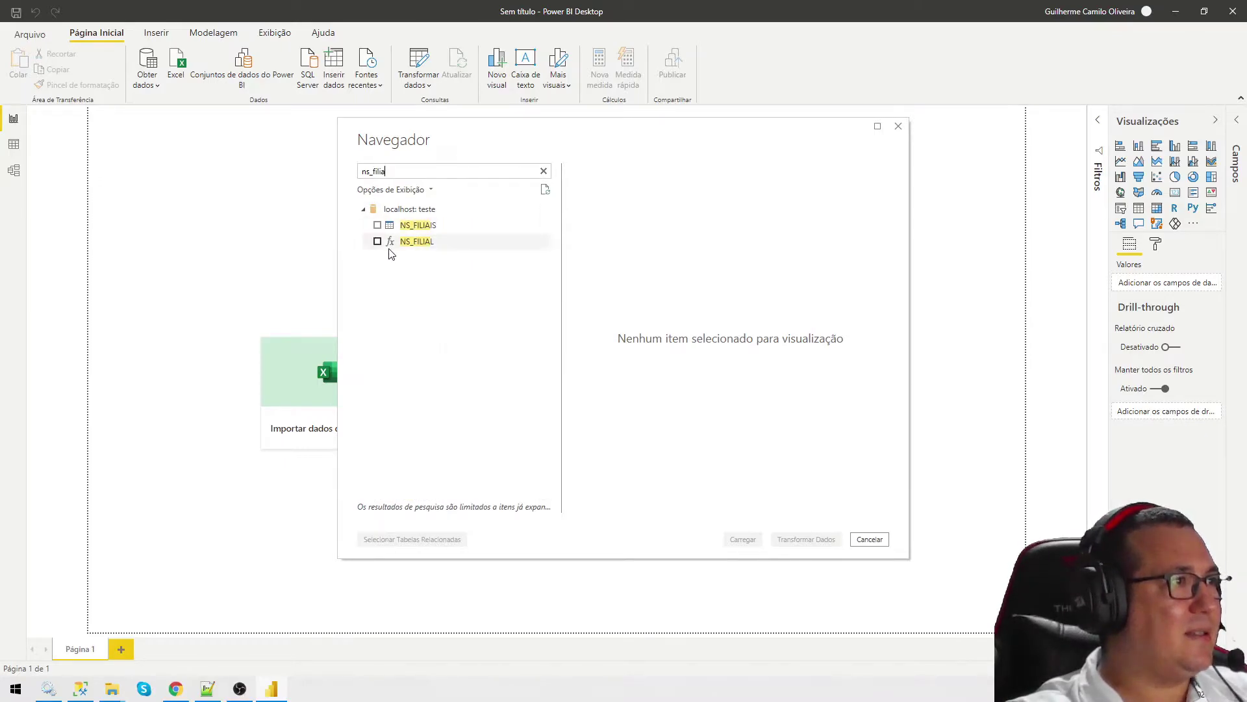
pyautogui.click(378, 225)
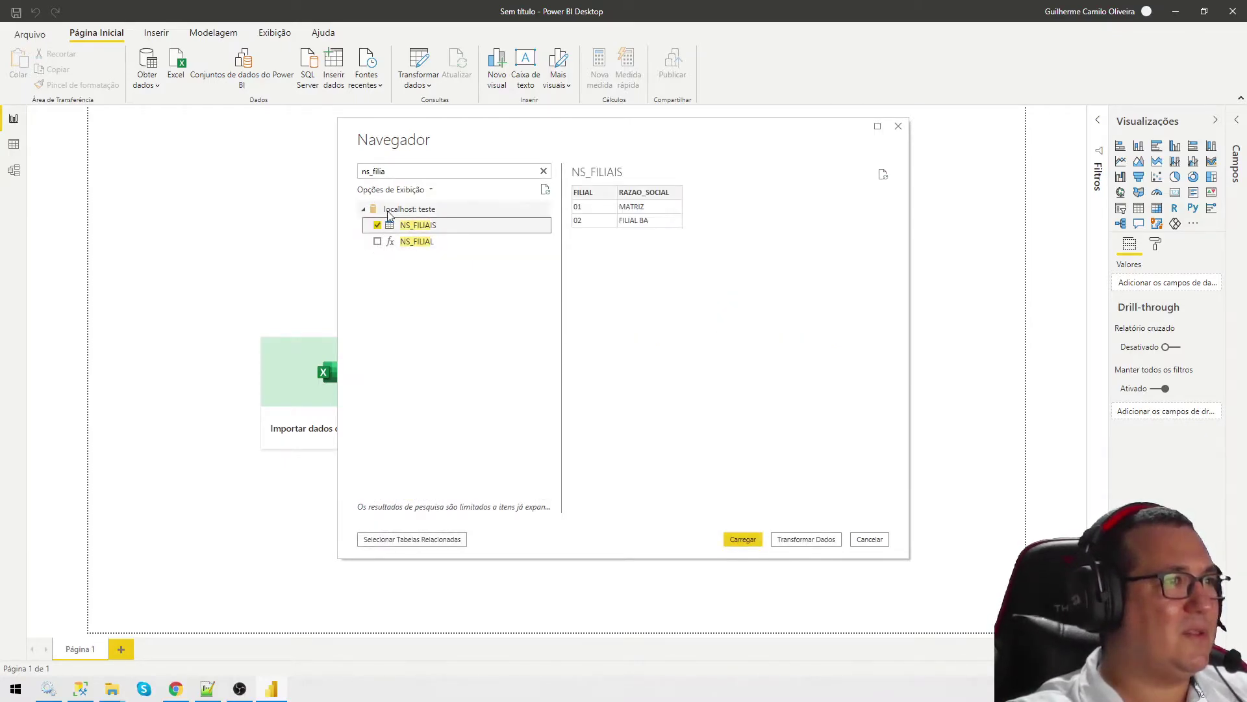
# - Add NS_CALENDARIO, NS_CLIENTES and NS_VENDAS to the Navegador selection and load them together with NS_FILIAIS
pyautogui.click(422, 176)
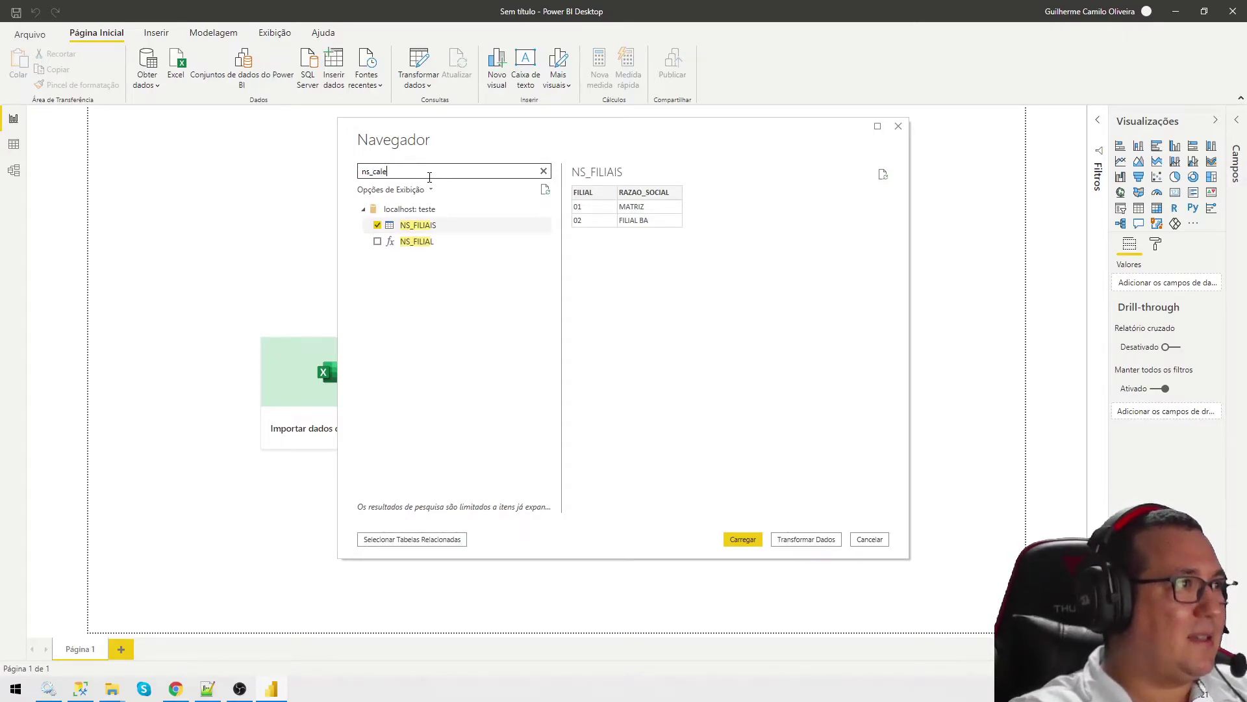
pyautogui.write('calen')
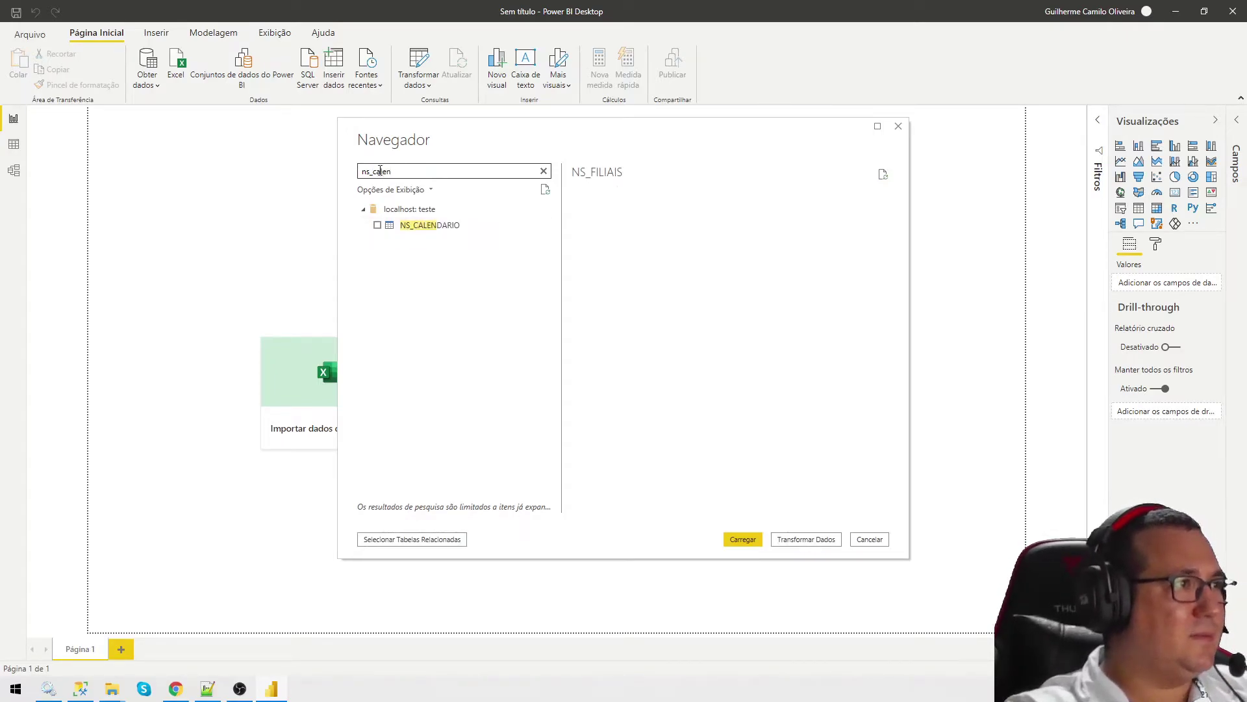
pyautogui.click(377, 225)
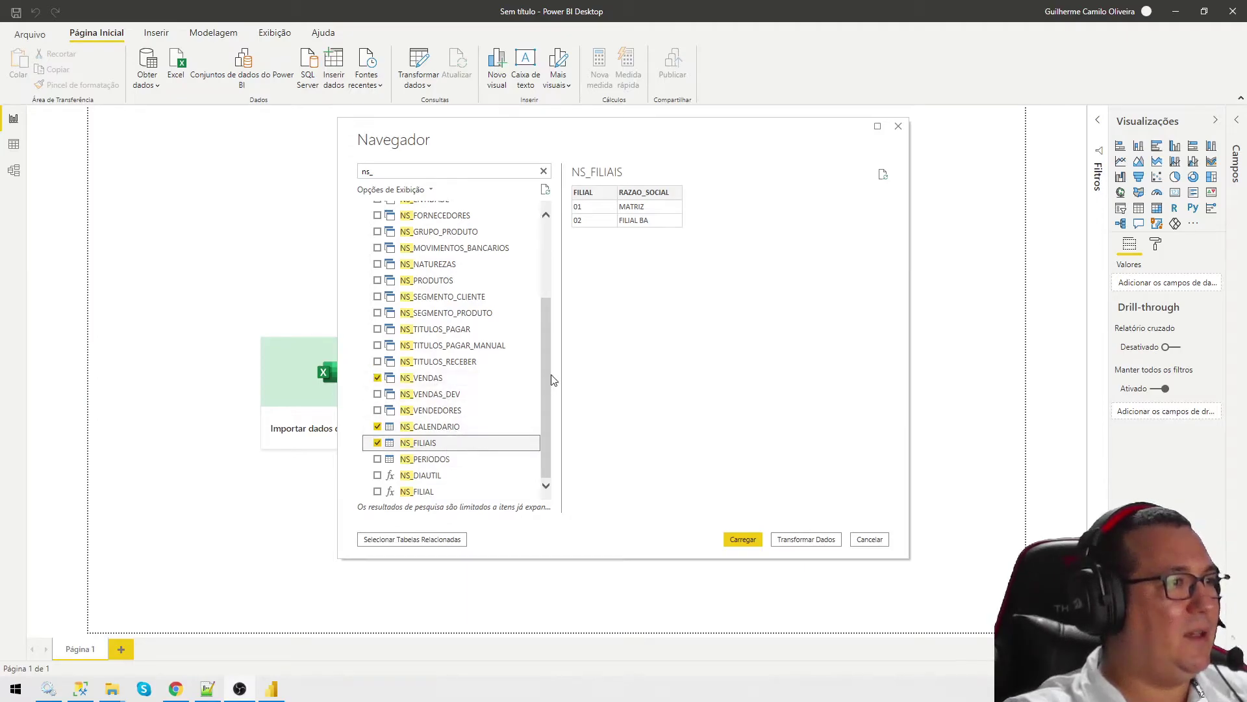
pyautogui.moveTo(548, 379); pyautogui.dragTo(543, 304)
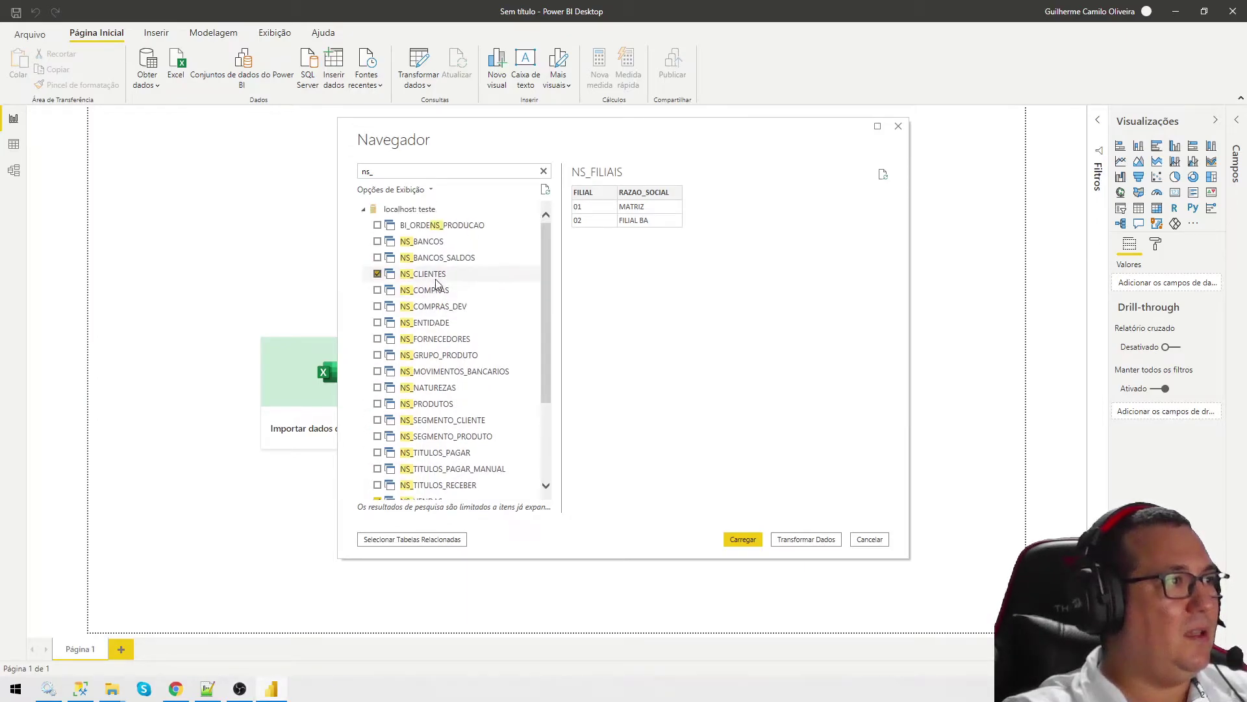
pyautogui.click(742, 540)
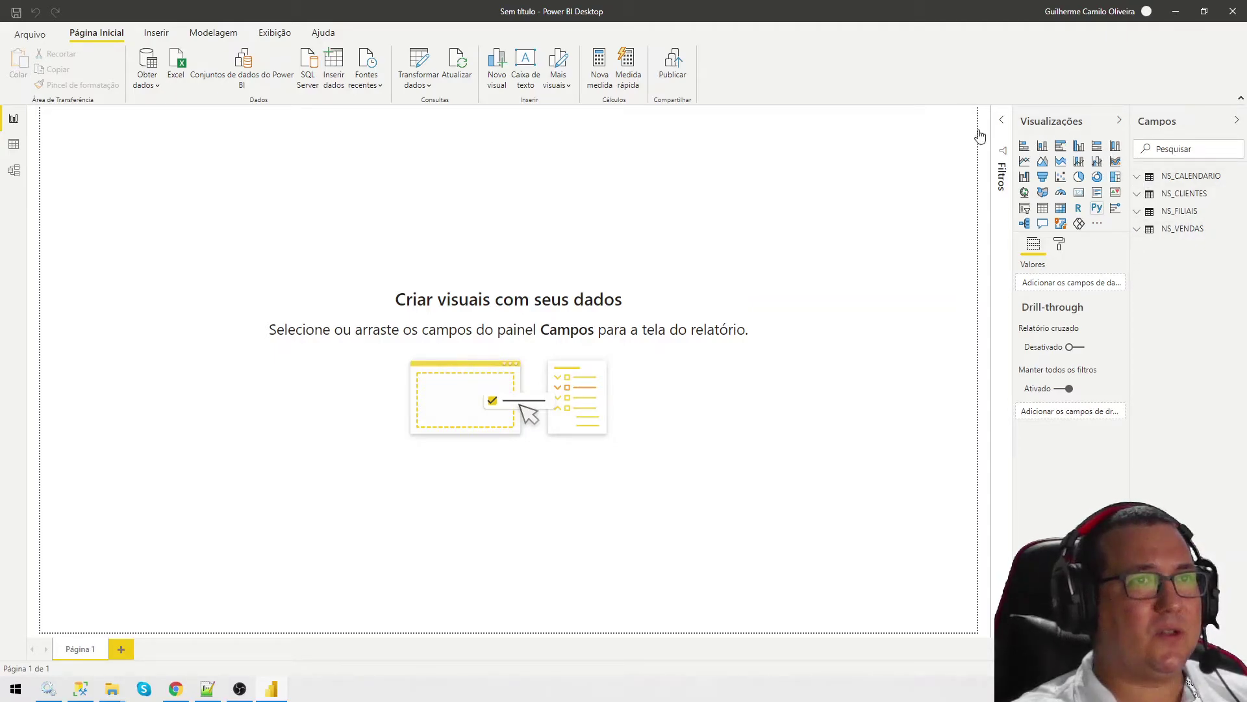
pyautogui.click(998, 170)
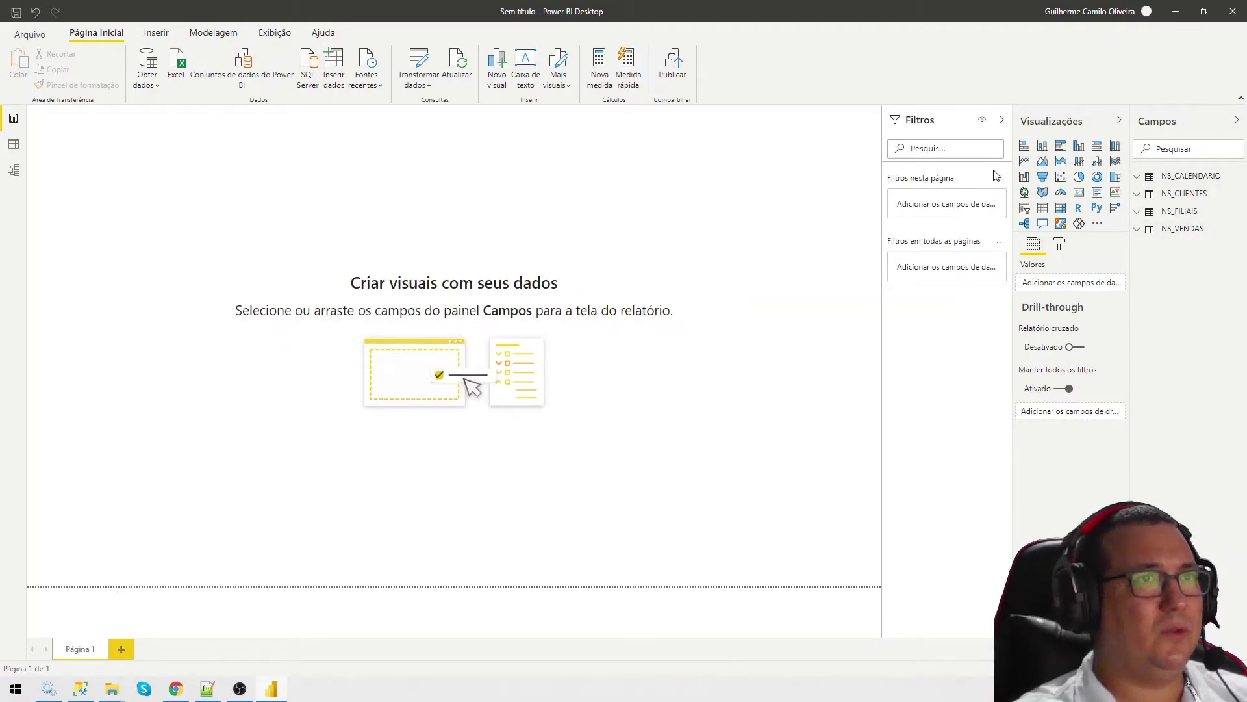
pyautogui.click(1001, 119)
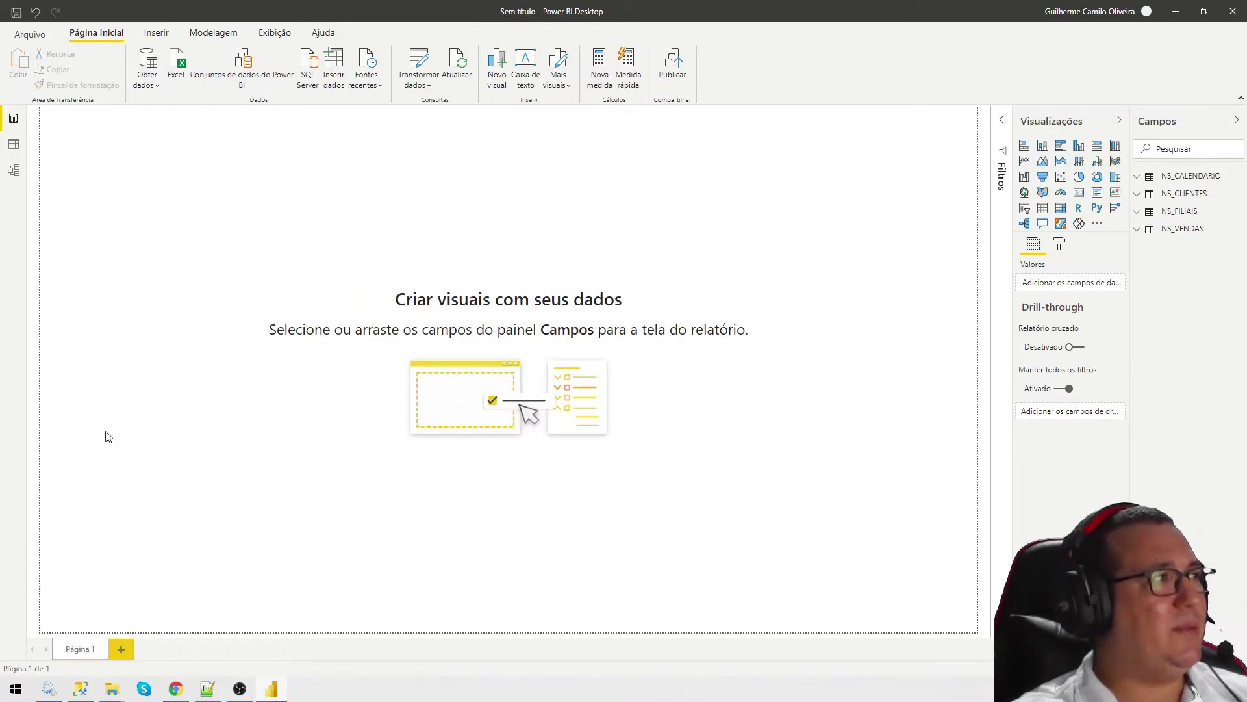
# - In the model view, relate NS_CLIENTES to NS_VENDAS by ID_CLIENTE and NS_CALENDARIO's DATA to NS_VENDAS's EMISSAO, with NS_VENDAS placed below the other tables
pyautogui.click(14, 171)
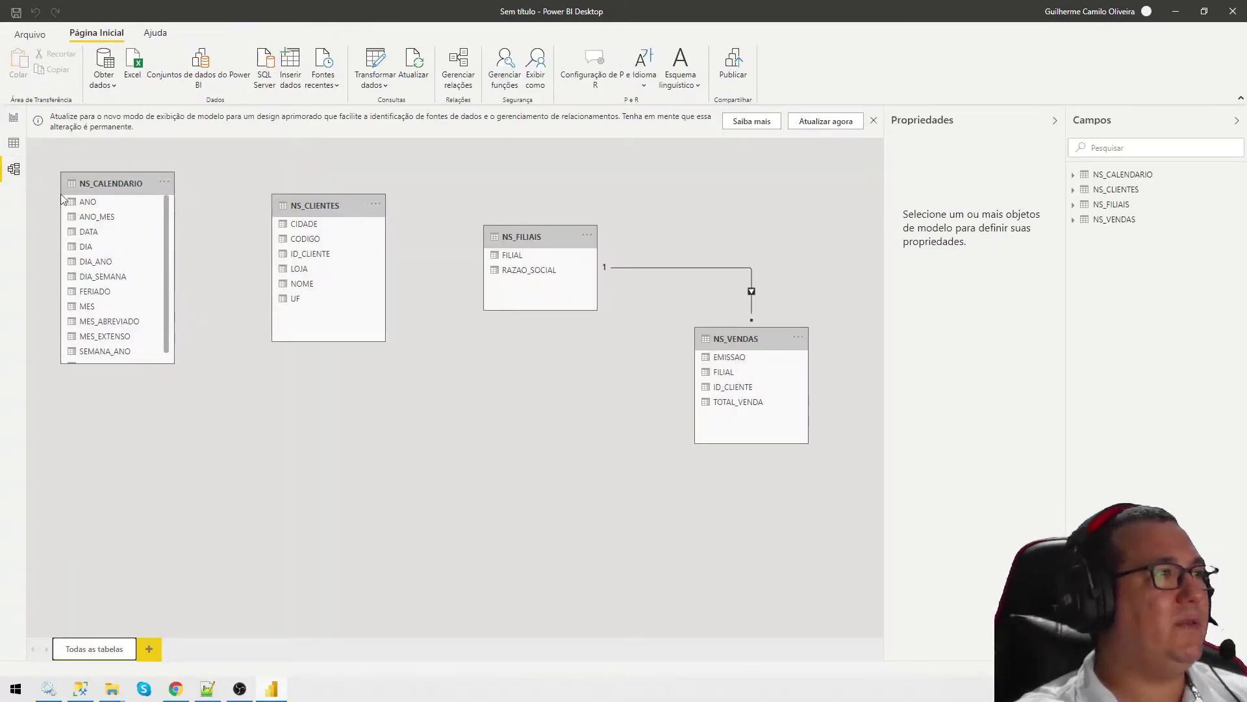
pyautogui.moveTo(722, 338); pyautogui.dragTo(396, 471)
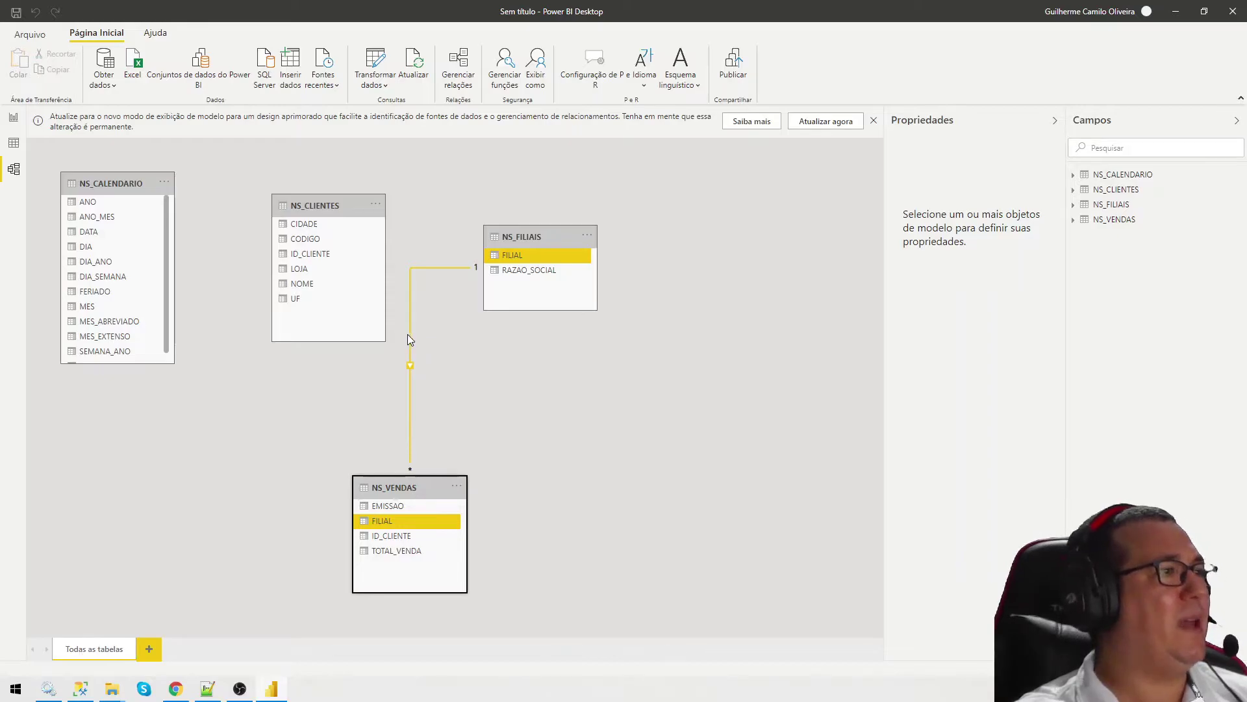
pyautogui.moveTo(310, 255); pyautogui.dragTo(400, 541)
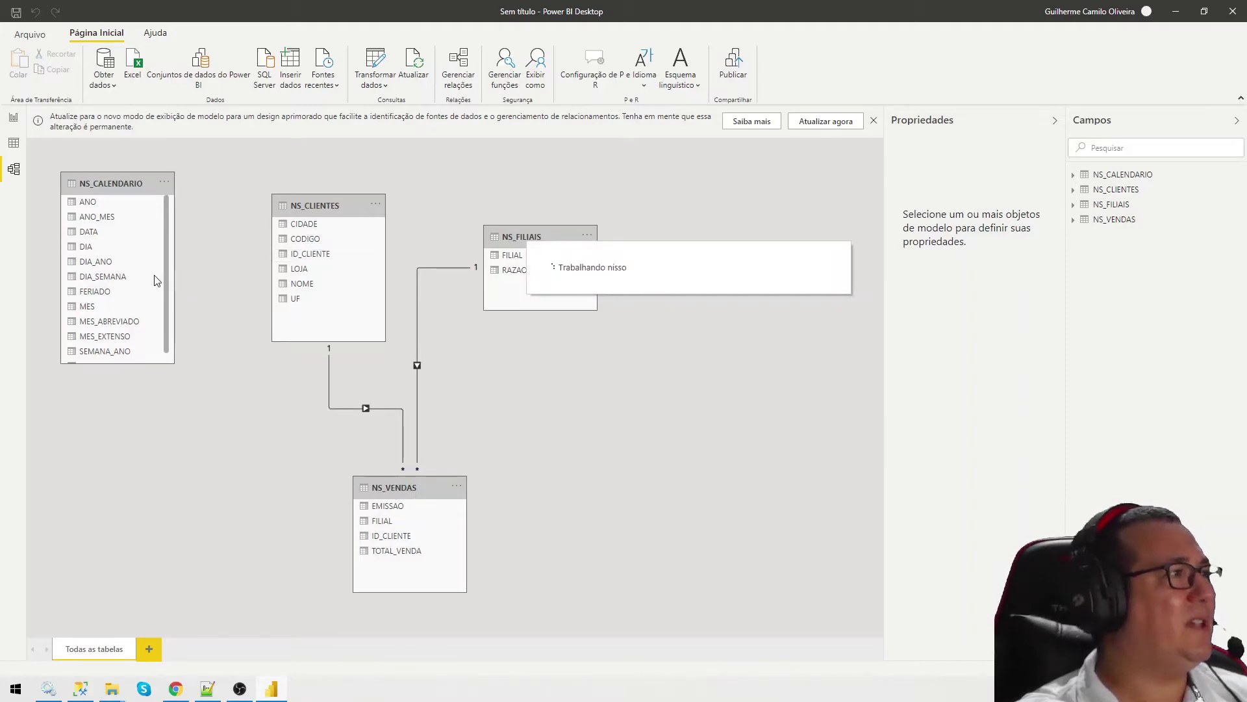
pyautogui.moveTo(91, 233); pyautogui.dragTo(404, 511)
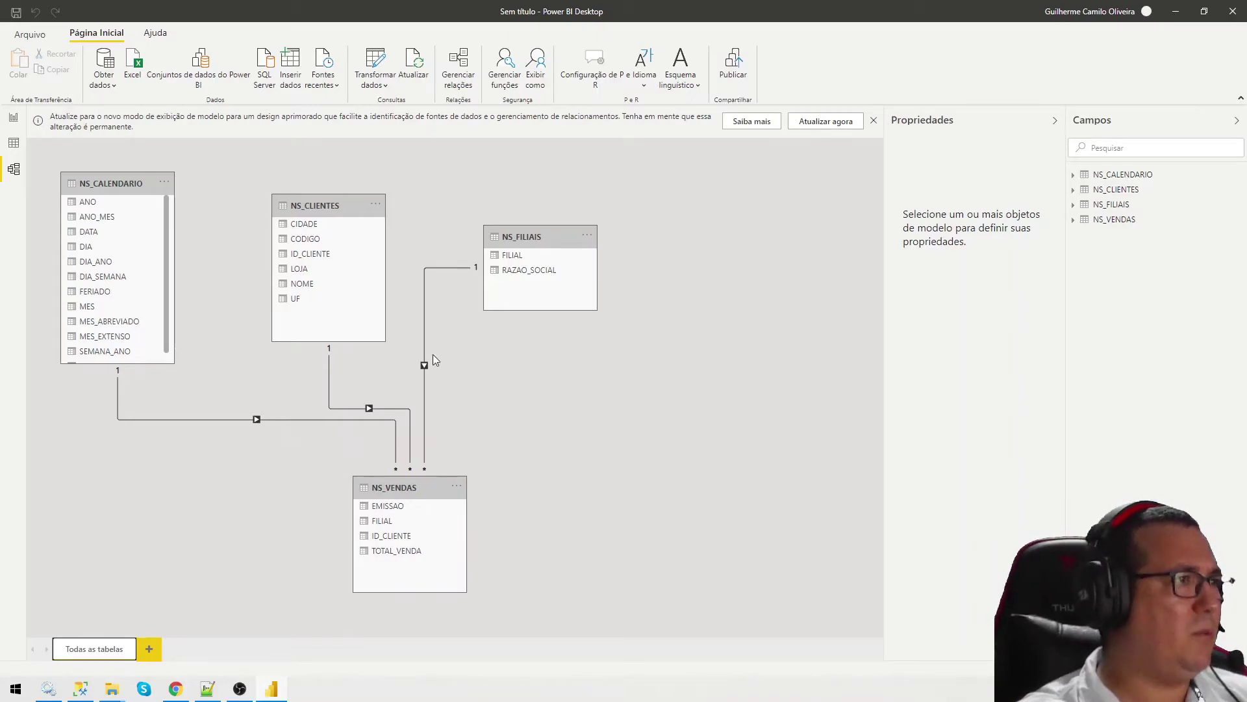
# - Collapse the Propriedades and Campos panes and update the model view to its new design
pyautogui.click(1055, 120)
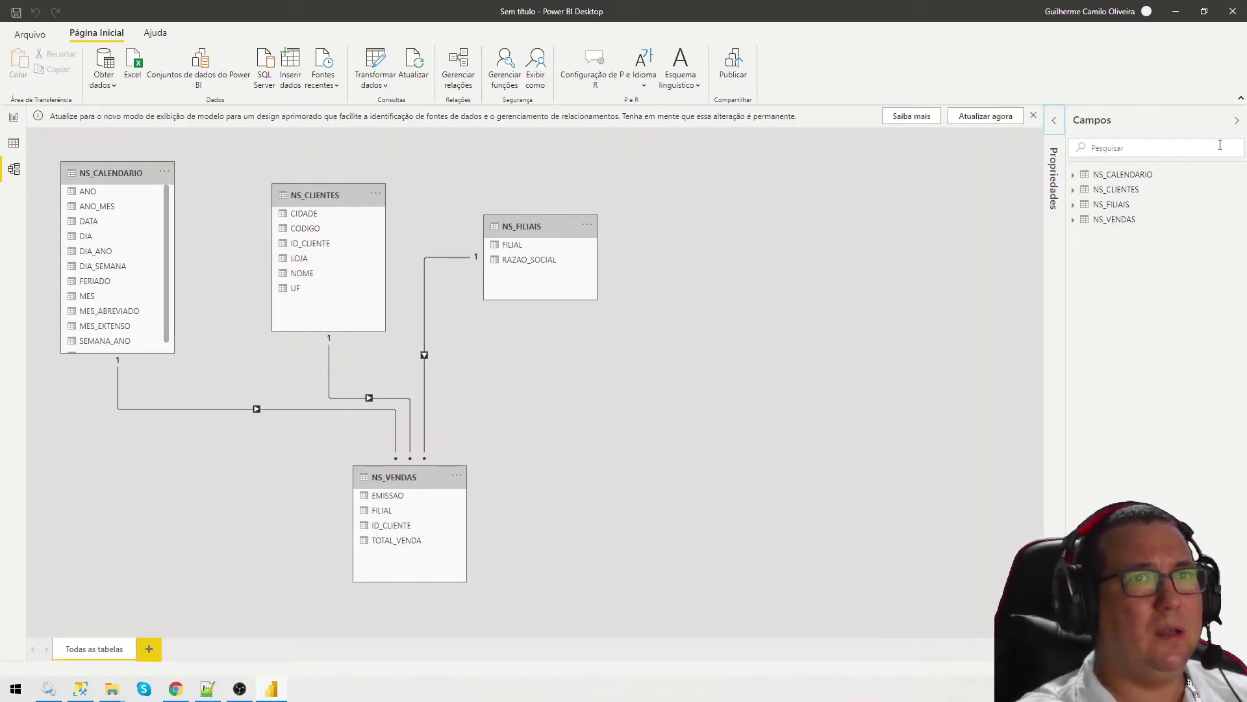
pyautogui.click(1236, 120)
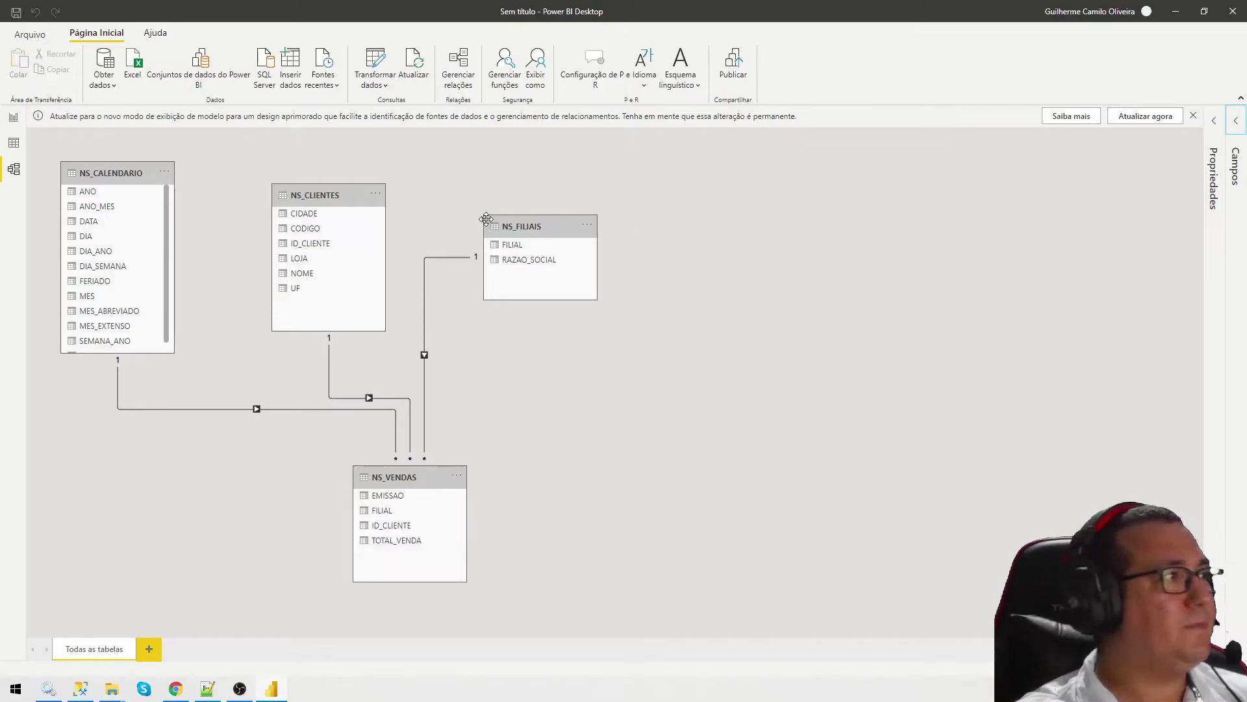
pyautogui.click(1146, 117)
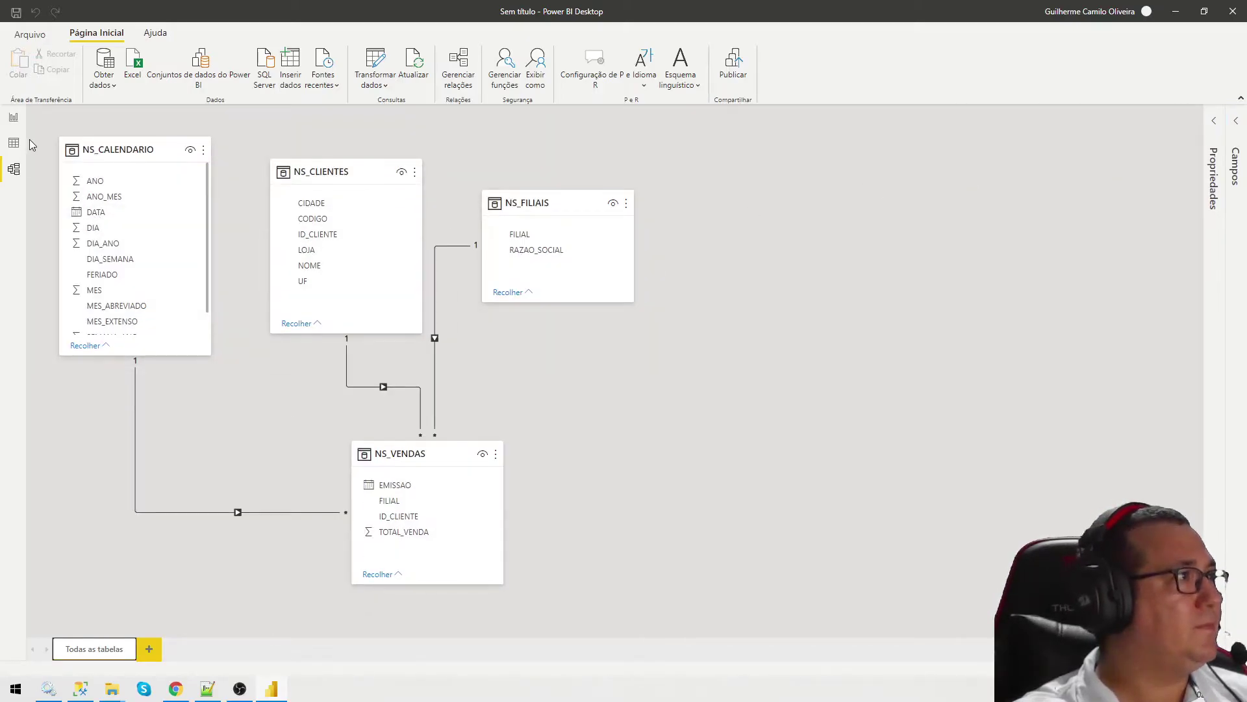
# - On report page Página 1, create a column chart of TOTAL_VENDA from NS_VENDAS with ANO from NS_CALENDARIO as the axis
pyautogui.click(13, 119)
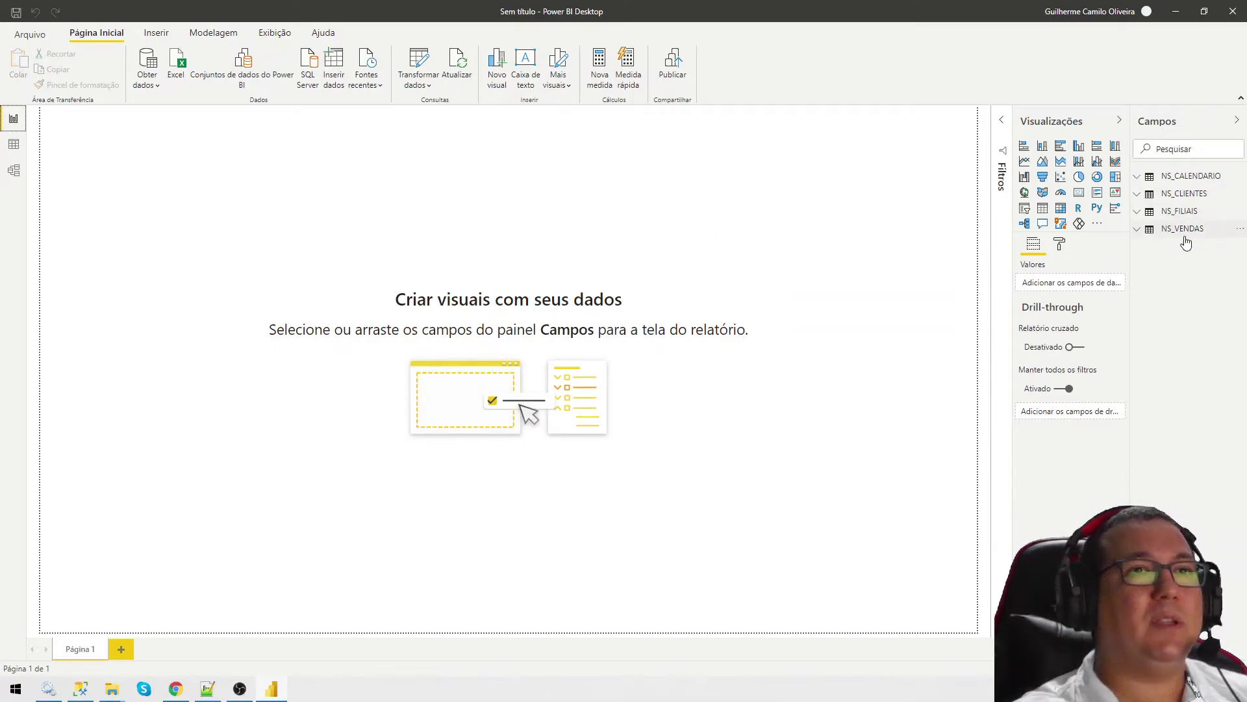
pyautogui.click(1163, 229)
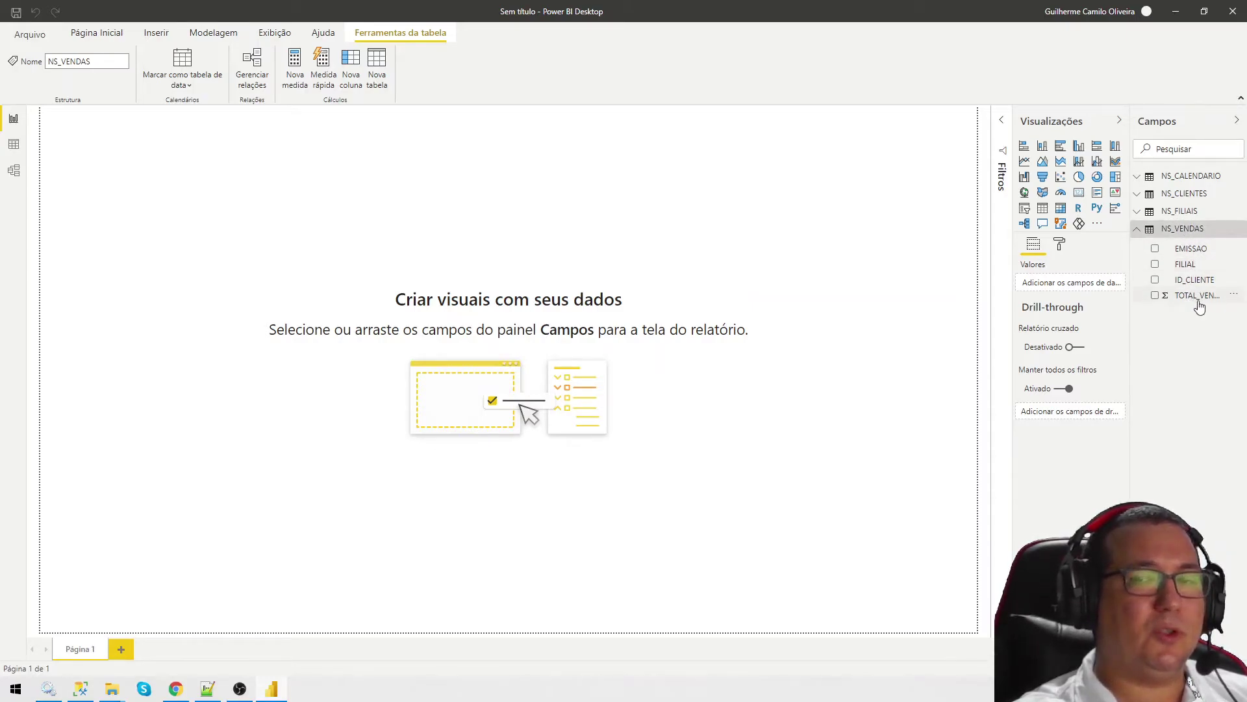
pyautogui.moveTo(1207, 300); pyautogui.dragTo(482, 228)
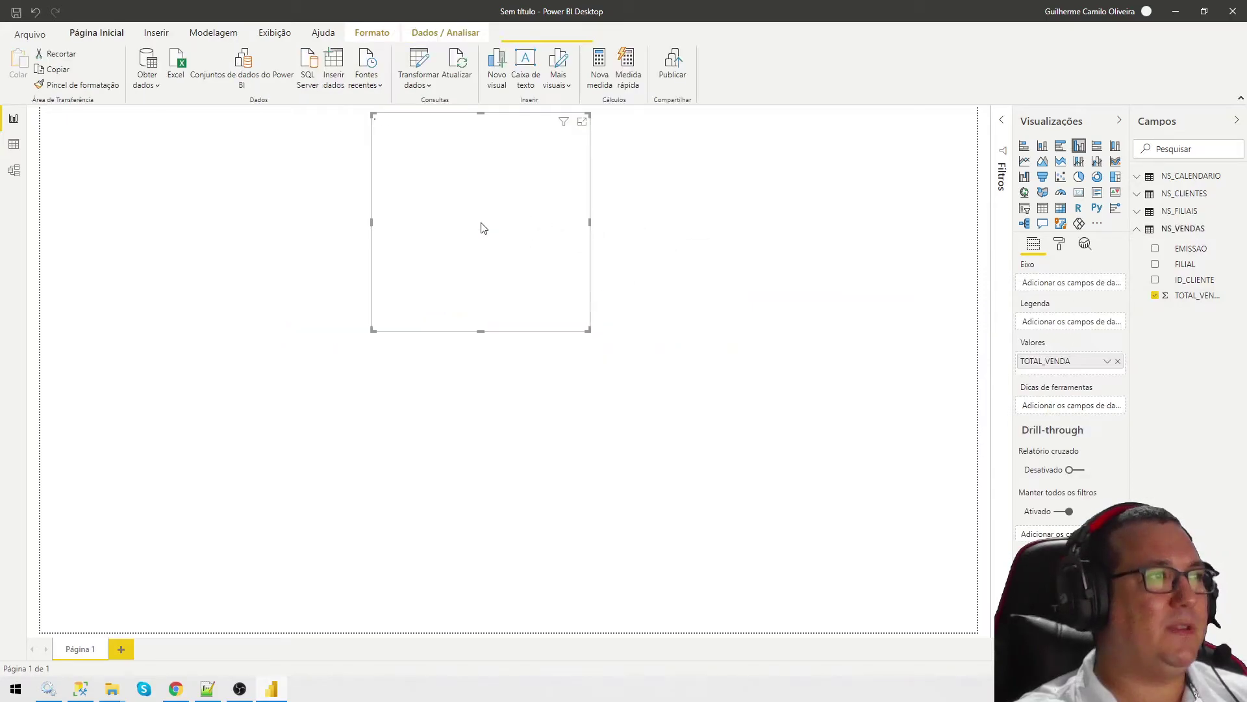
pyautogui.moveTo(477, 143); pyautogui.dragTo(309, 245)
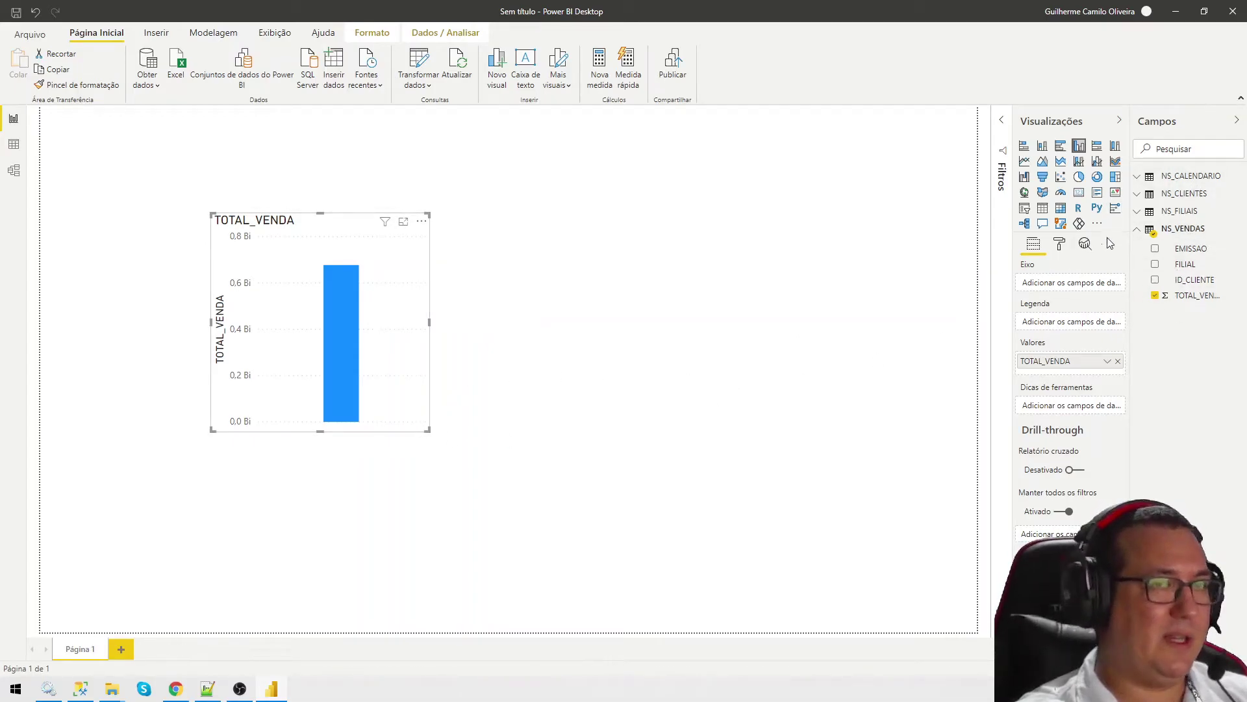
pyautogui.click(1142, 182)
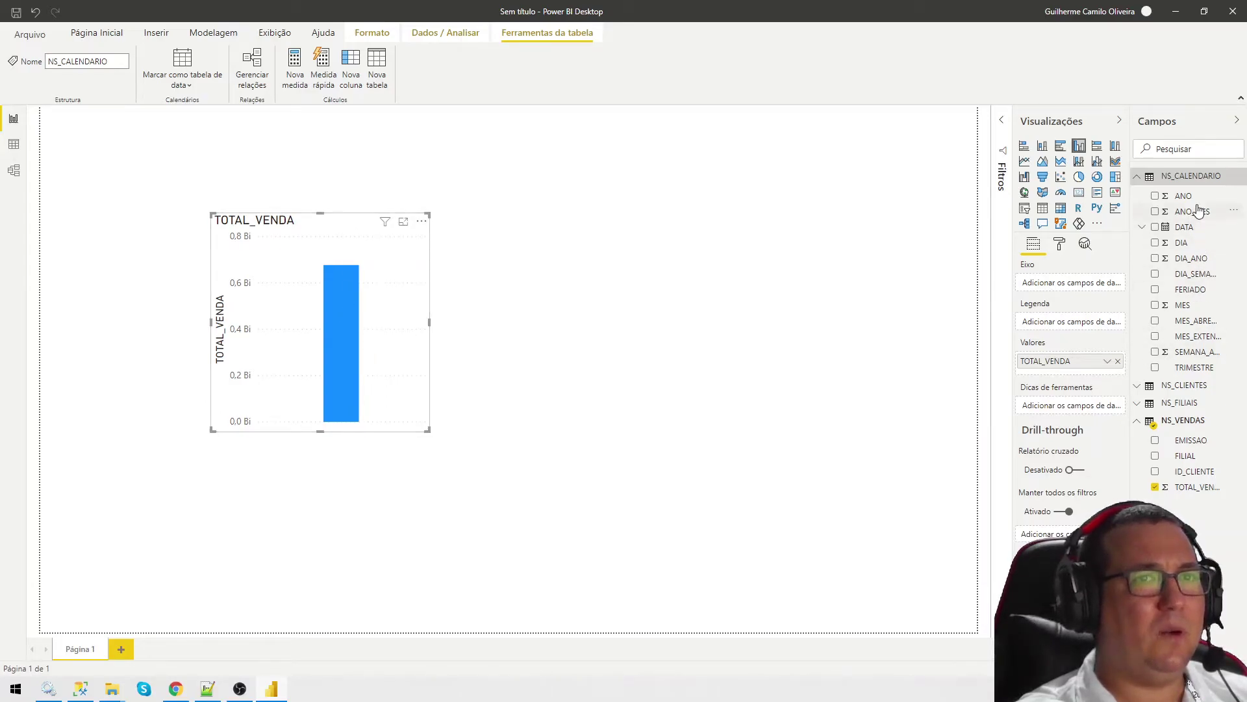
pyautogui.moveTo(1190, 197); pyautogui.dragTo(1047, 286)
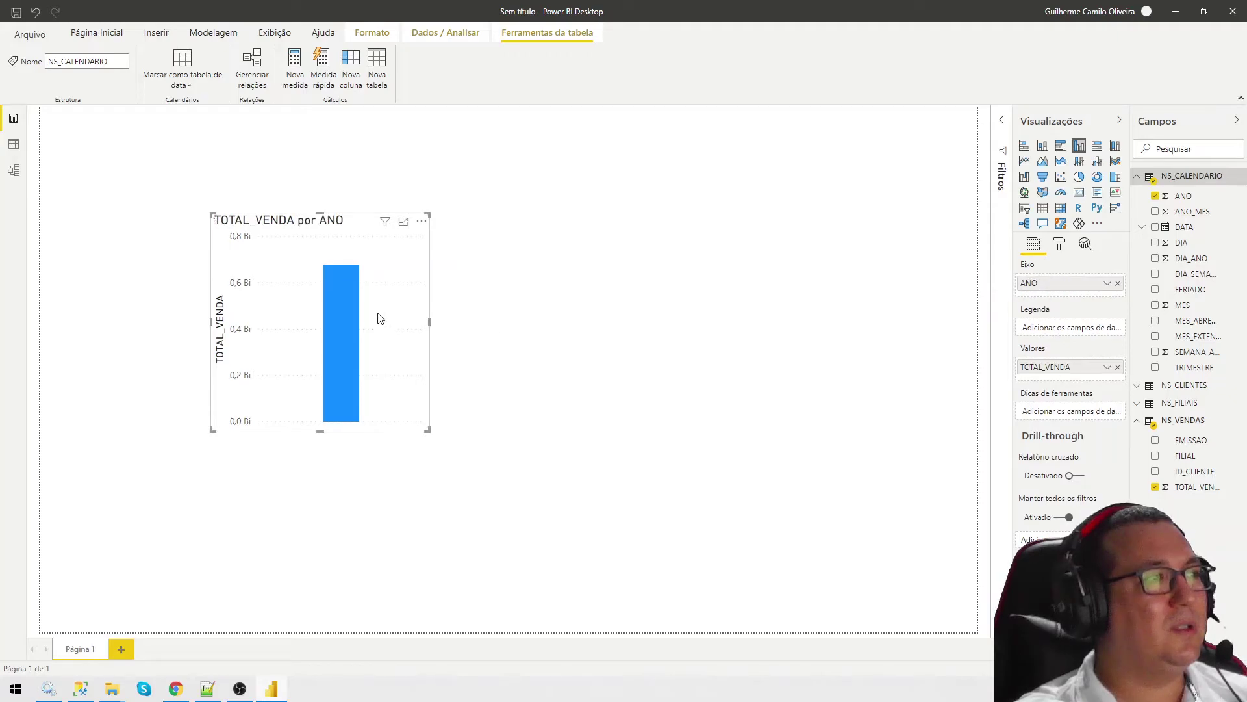
# - Enlarge the yearly sales chart to nearly the full page width, starting at the page's left edge
pyautogui.moveTo(428, 430); pyautogui.dragTo(781, 493)
pyautogui.moveTo(857, 513); pyautogui.dragTo(932, 560)
pyautogui.moveTo(210, 388); pyautogui.dragTo(41, 370)
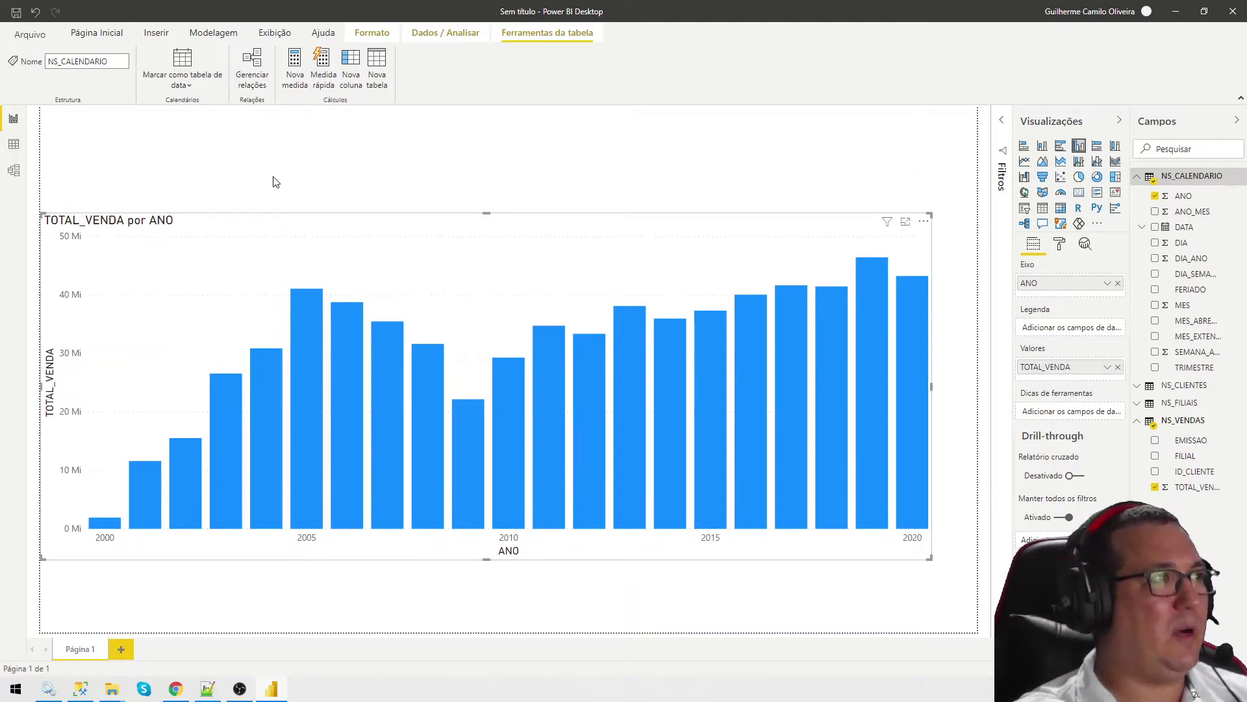
pyautogui.click(372, 187)
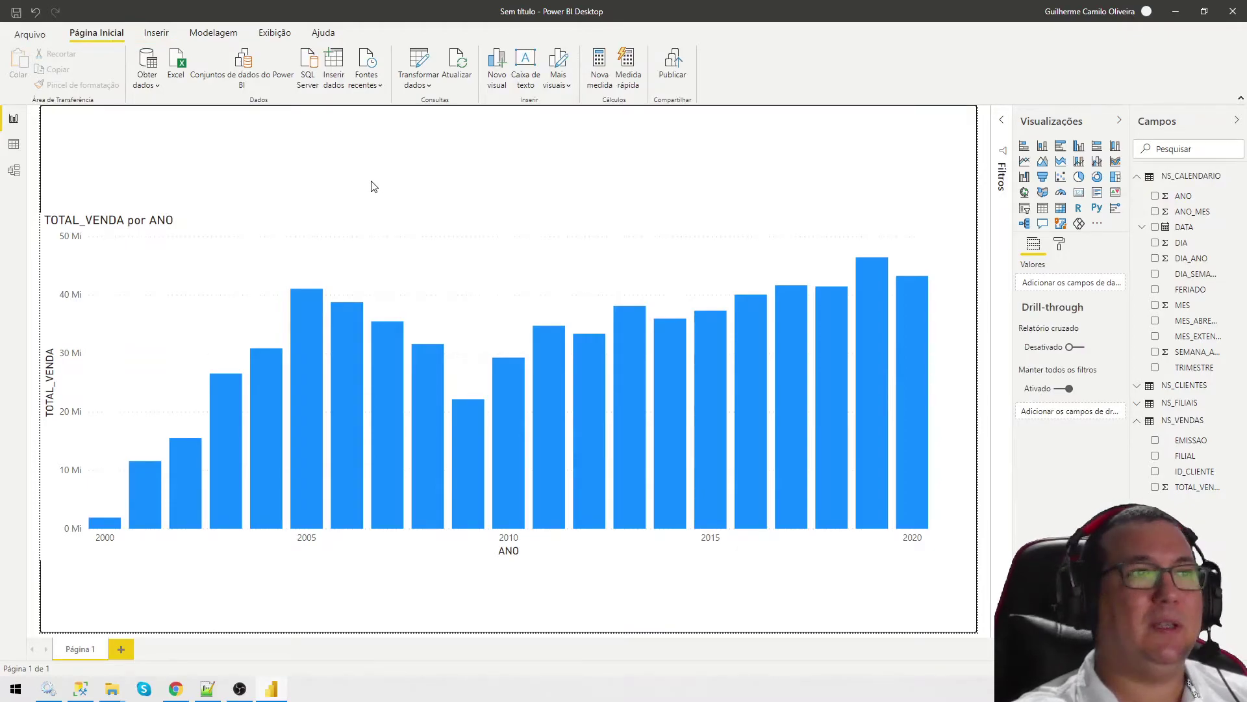
# - Remove the TOTAL_VENDA field from the yearly chart's values
pyautogui.click(646, 258)
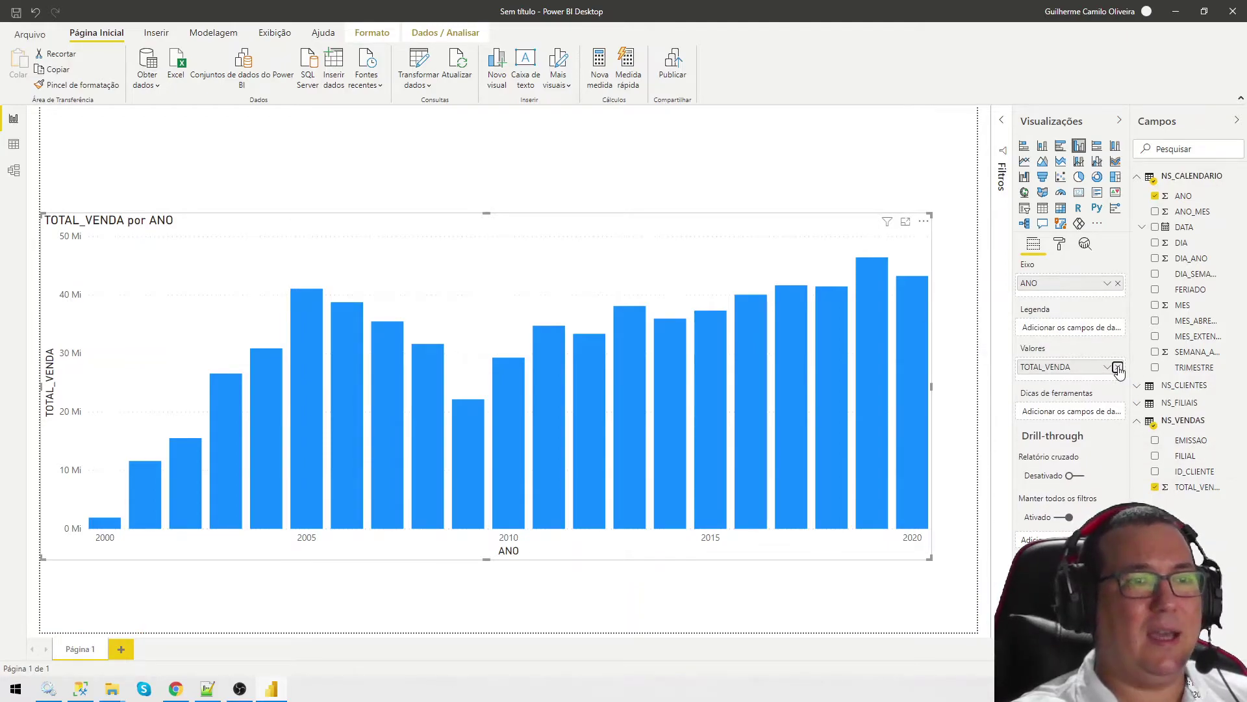
pyautogui.click(1118, 370)
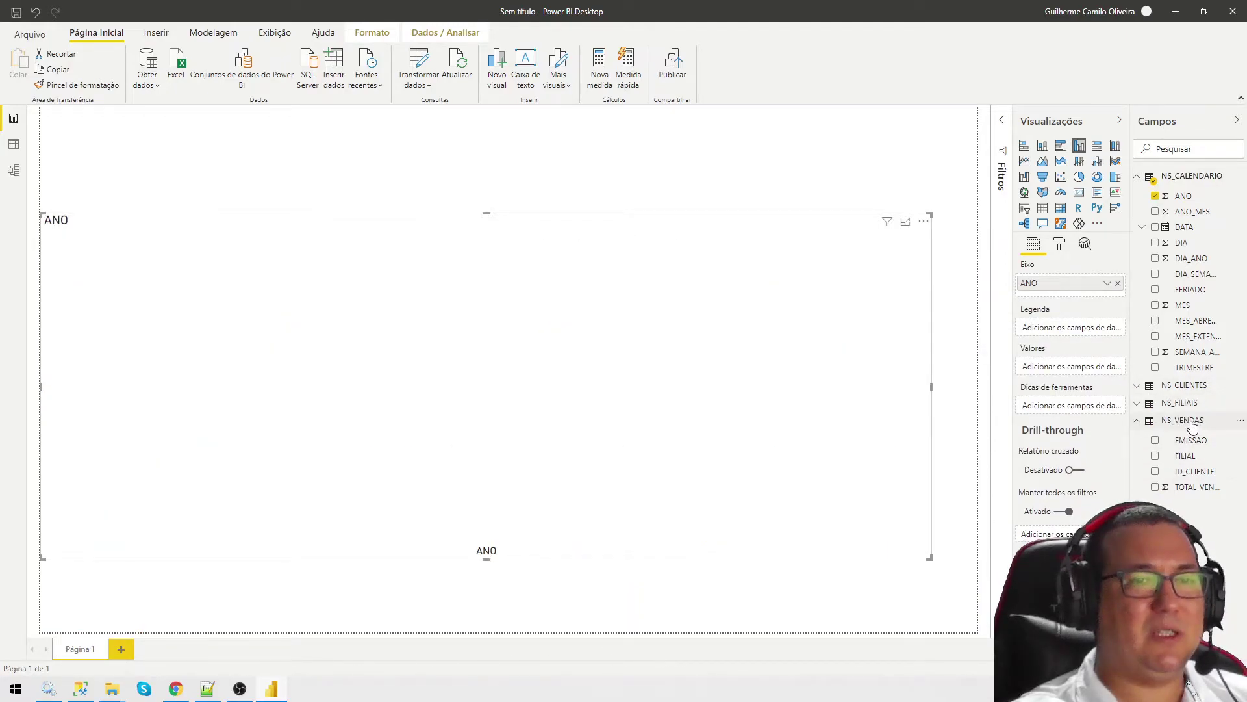
# - Create a measure in NS_VENDAS defined as Total Vendas = sum(NS_VENDAS[TOTAL_VENDA])
pyautogui.rightClick(1197, 424)
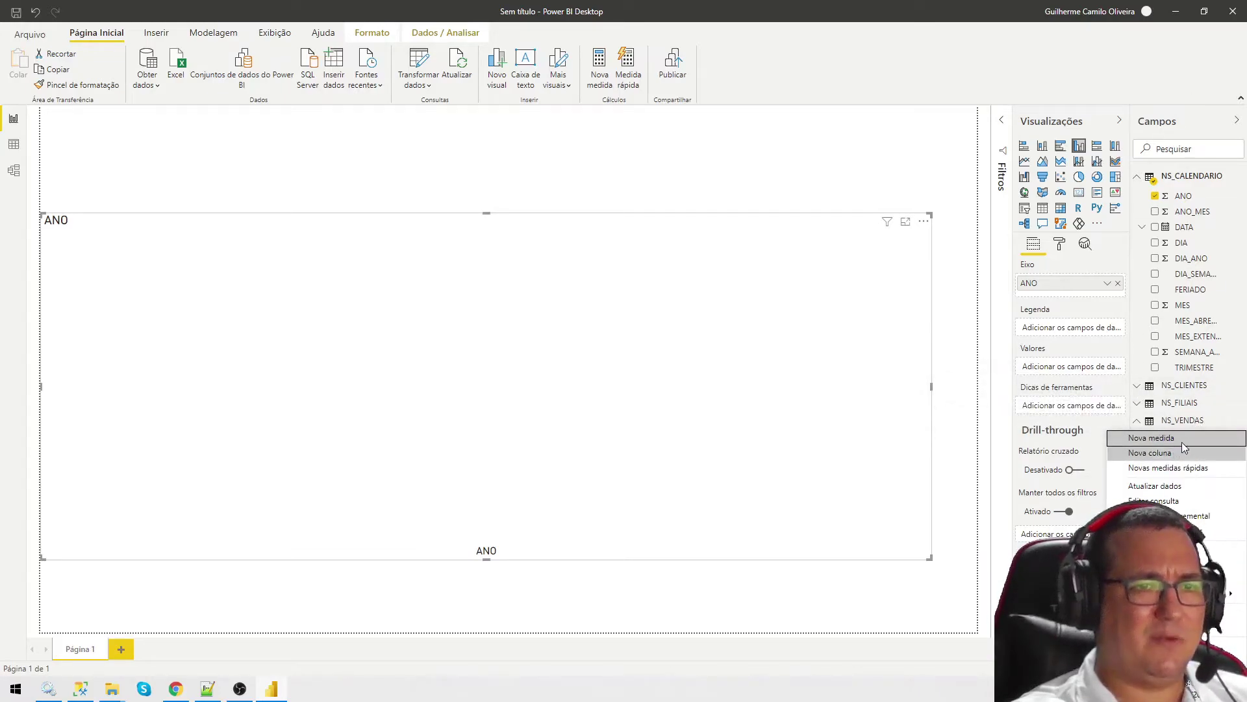
pyautogui.press('Escape')
pyautogui.click(244, 72)
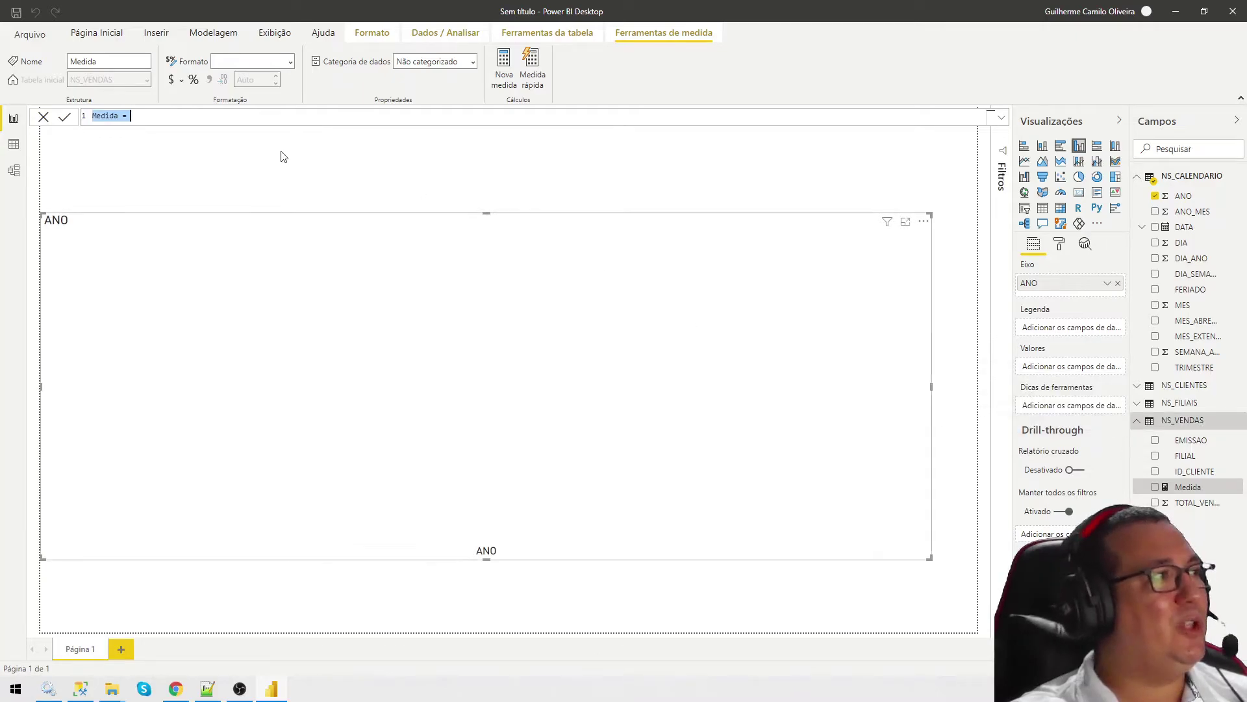
pyautogui.click(118, 116)
pyautogui.moveTo(118, 116); pyautogui.dragTo(63, 114)
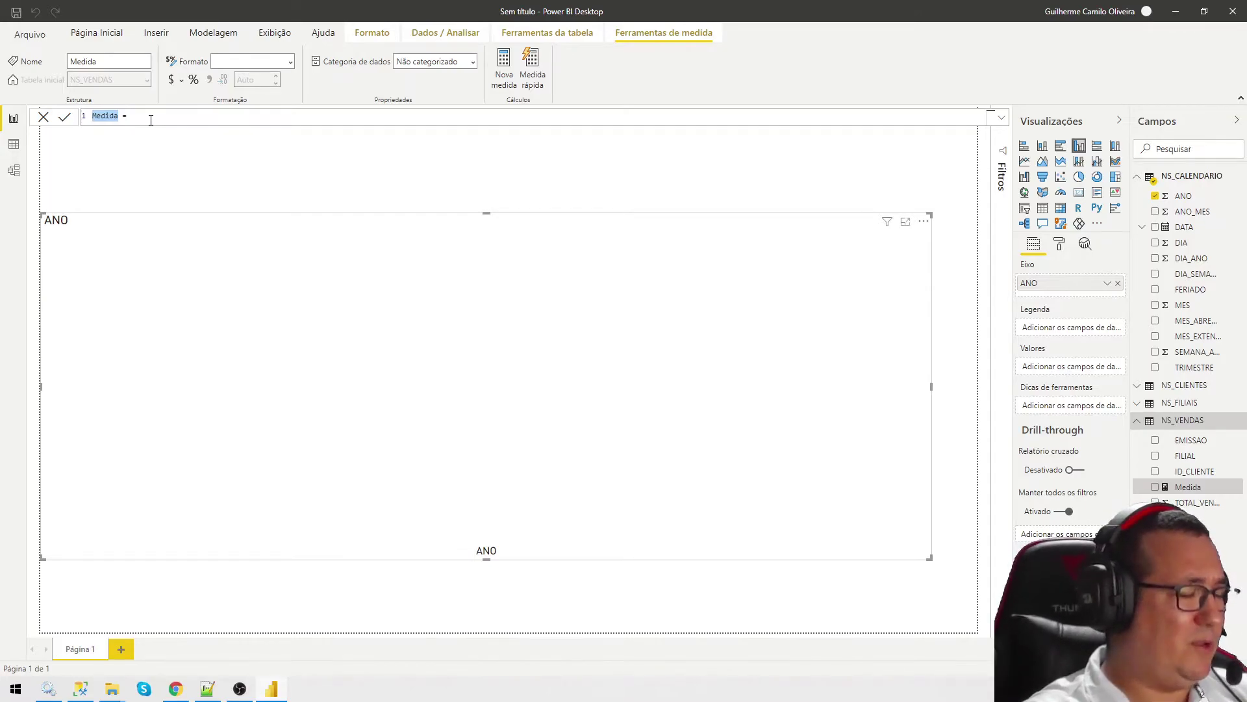
pyautogui.write('Total Vend')
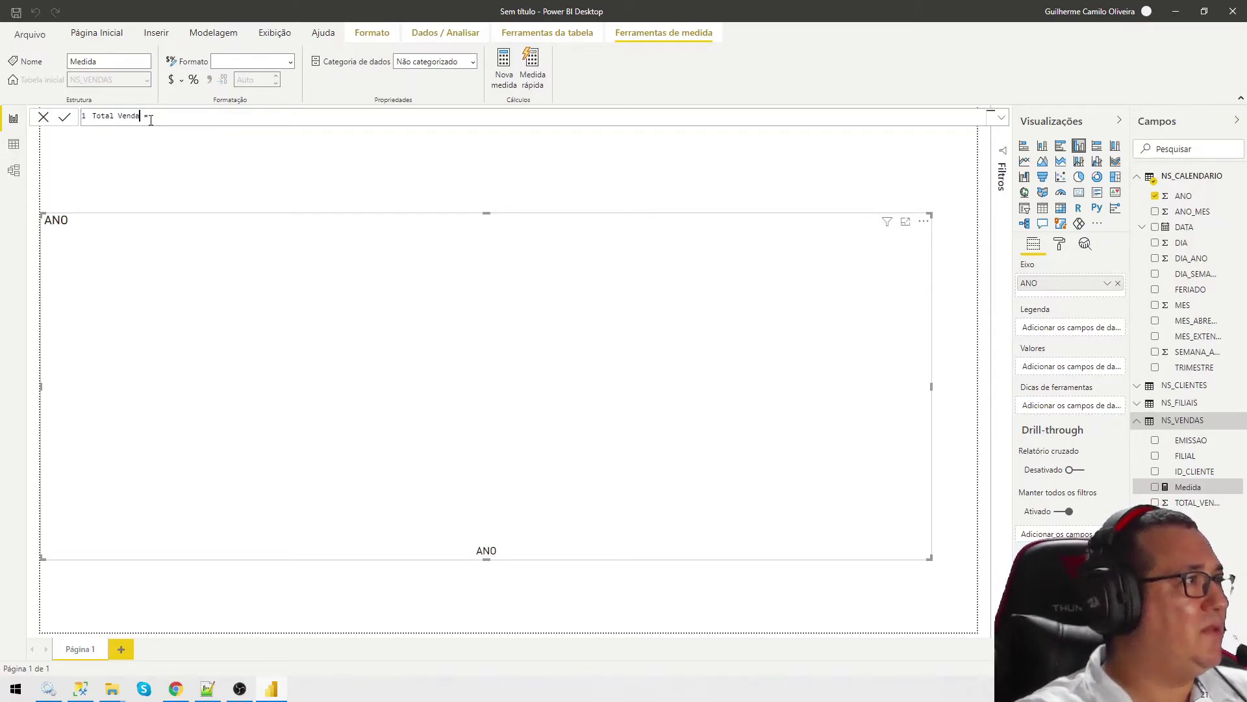
pyautogui.write('as = s')
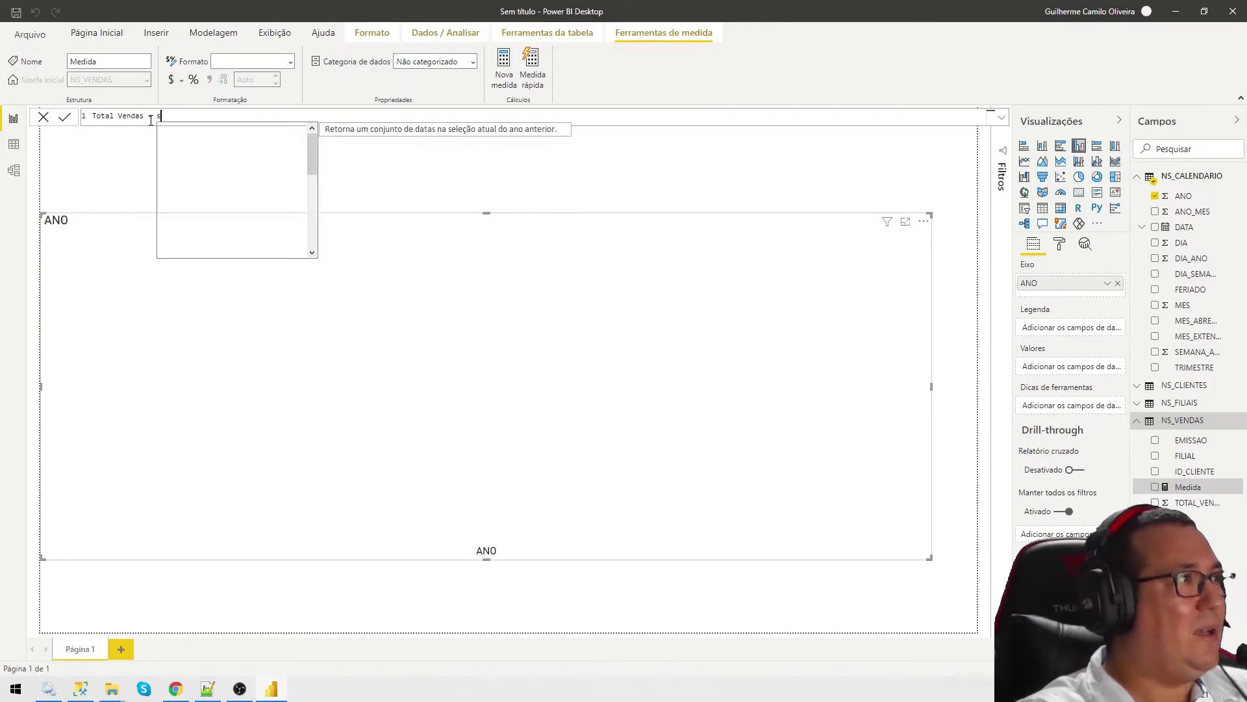
pyautogui.write('um(')
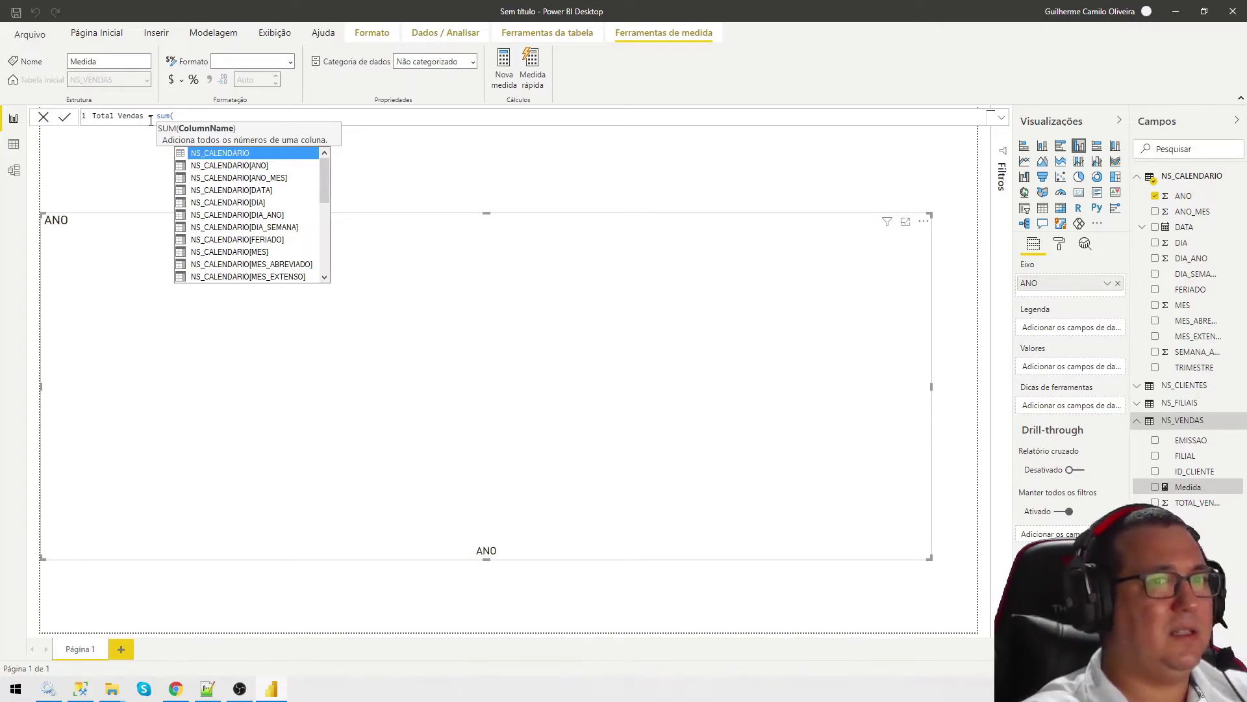
pyautogui.write('total')
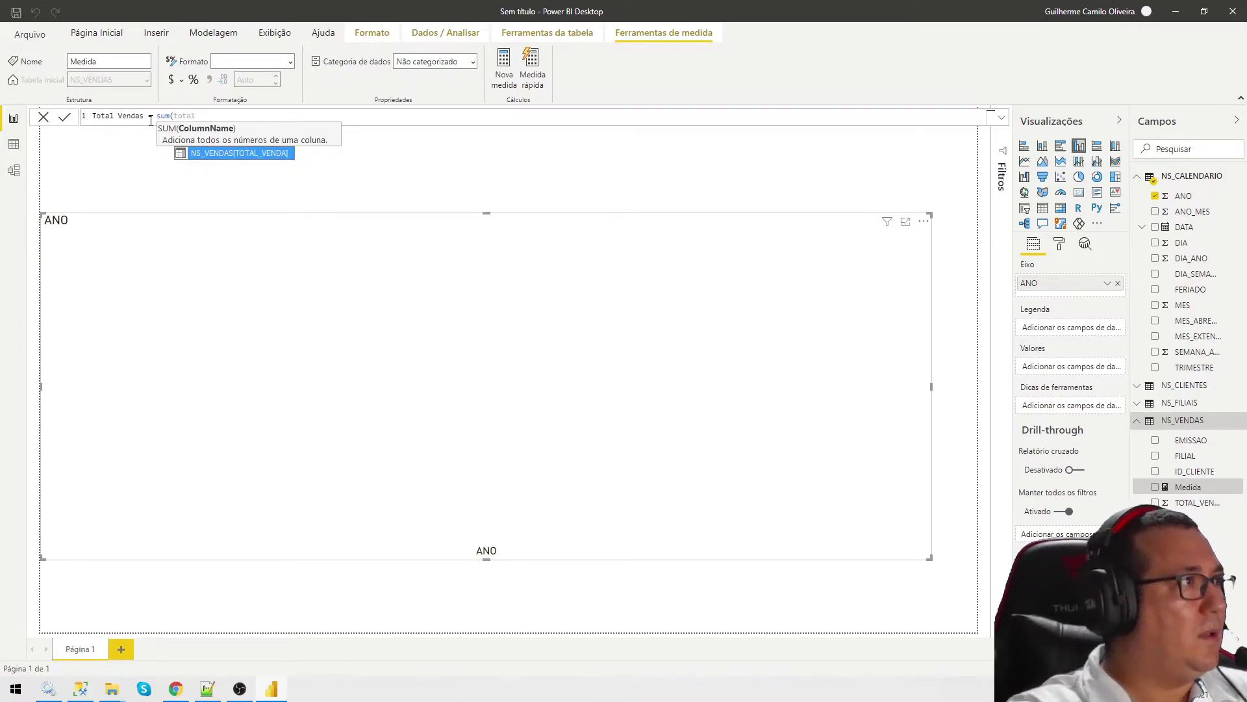
pyautogui.press('Tab')
pyautogui.write(')')
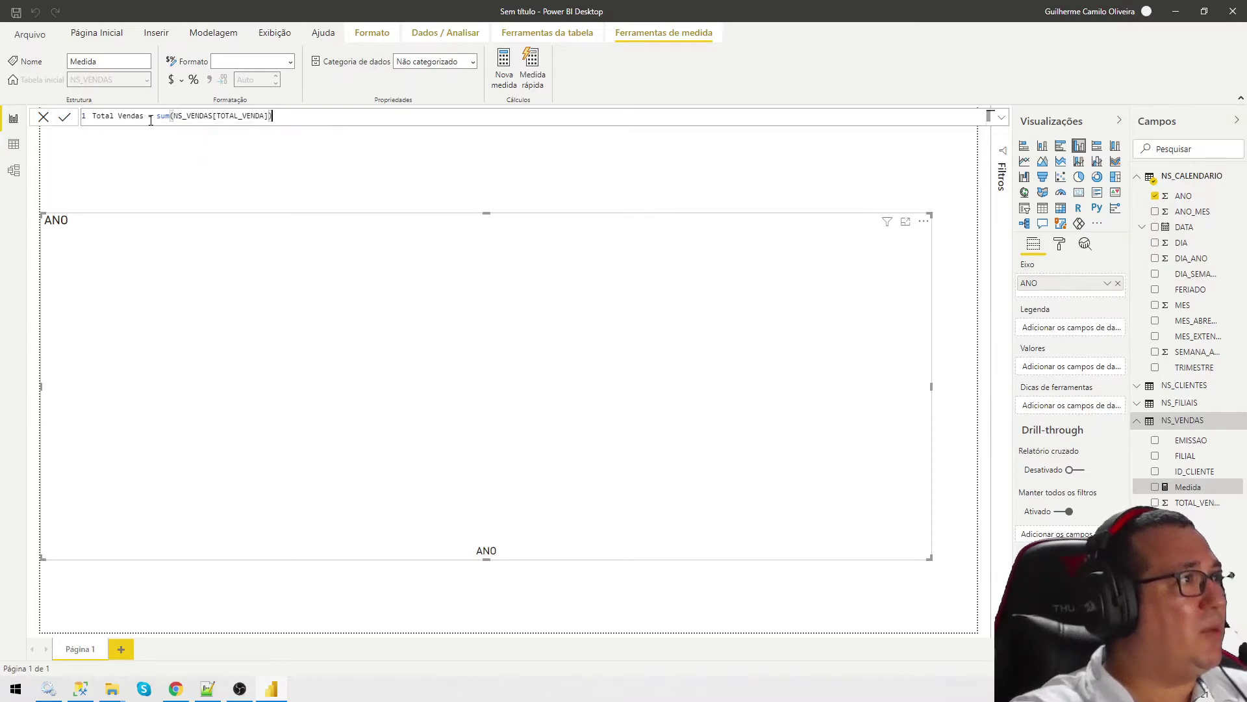
pyautogui.press('Return')
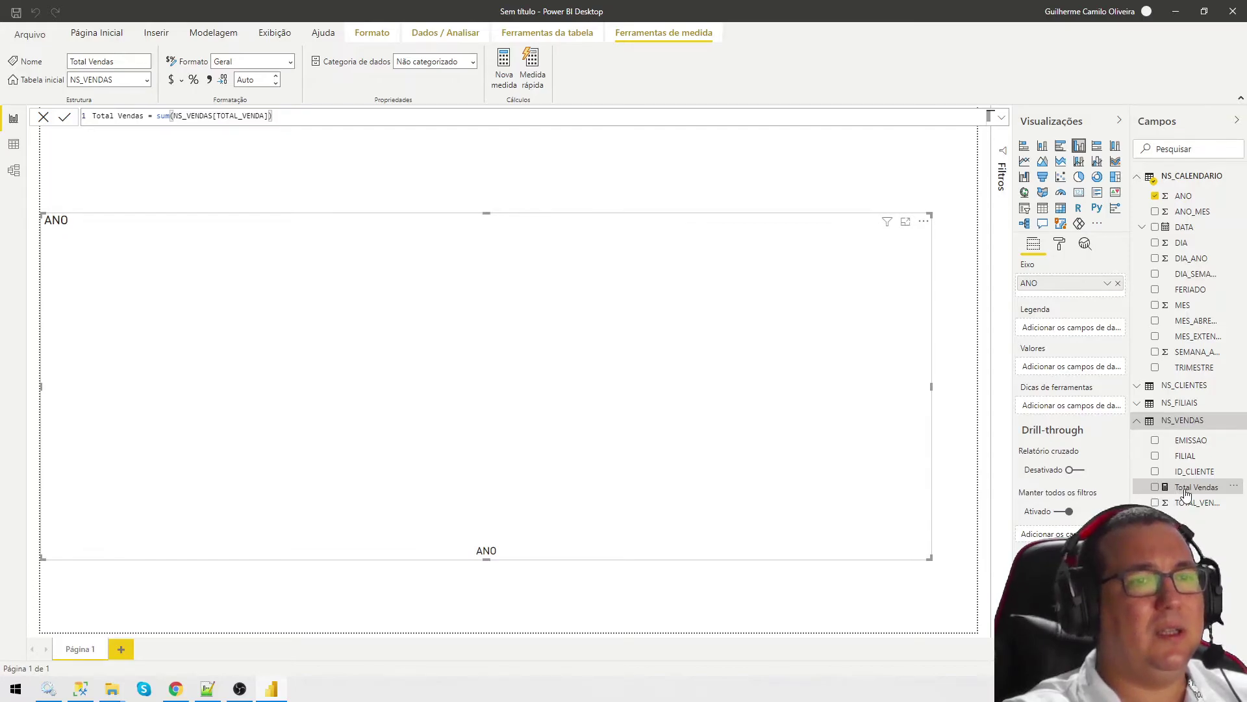
# - Use the Total Vendas measure as the chart's values and narrow the chart to slightly less than half the page width
pyautogui.moveTo(1186, 494); pyautogui.dragTo(1076, 374)
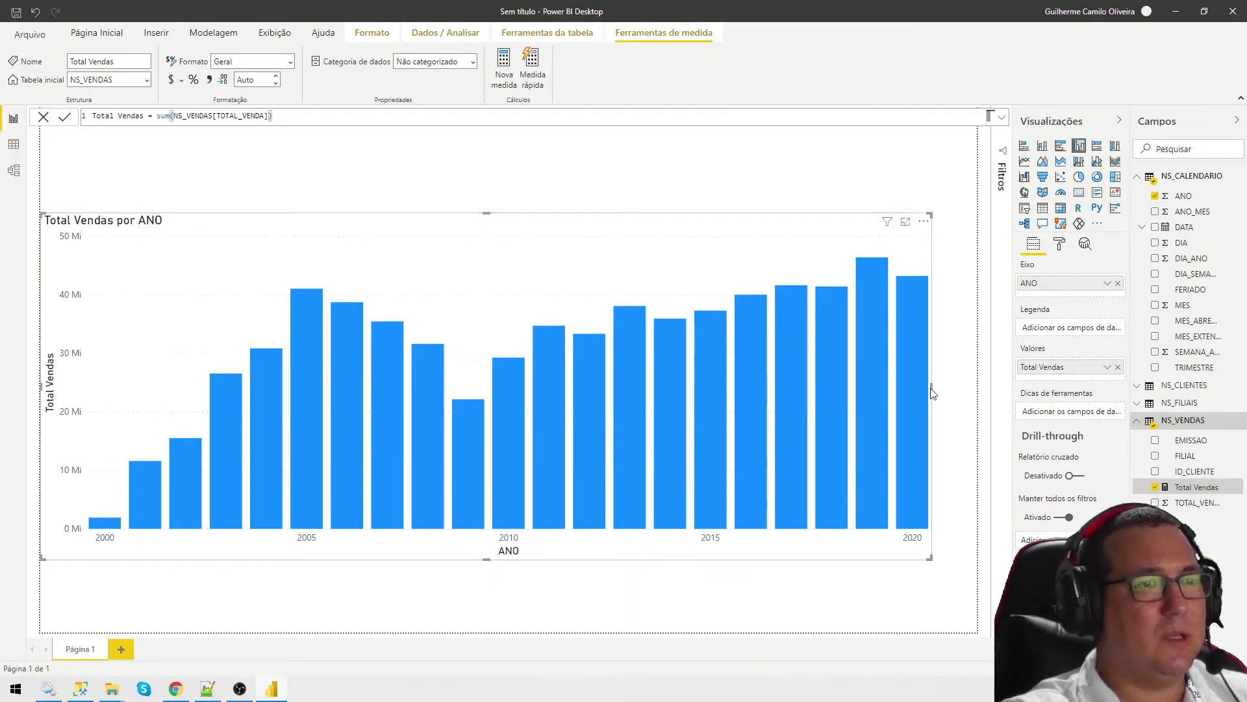
pyautogui.moveTo(932, 386); pyautogui.dragTo(690, 388)
pyautogui.moveTo(489, 384); pyautogui.dragTo(452, 386)
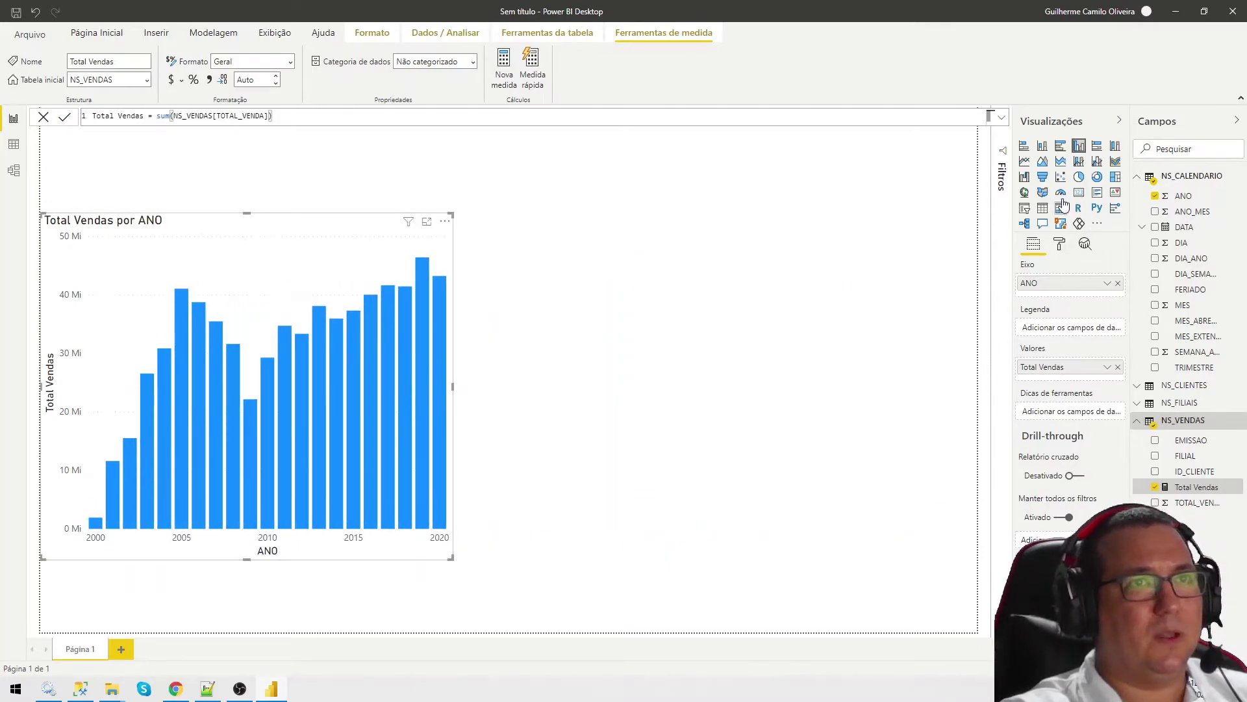
# - Add a clustered column chart with UF from NS_CLIENTES as the axis and Total Vendas as the values
pyautogui.click(622, 281)
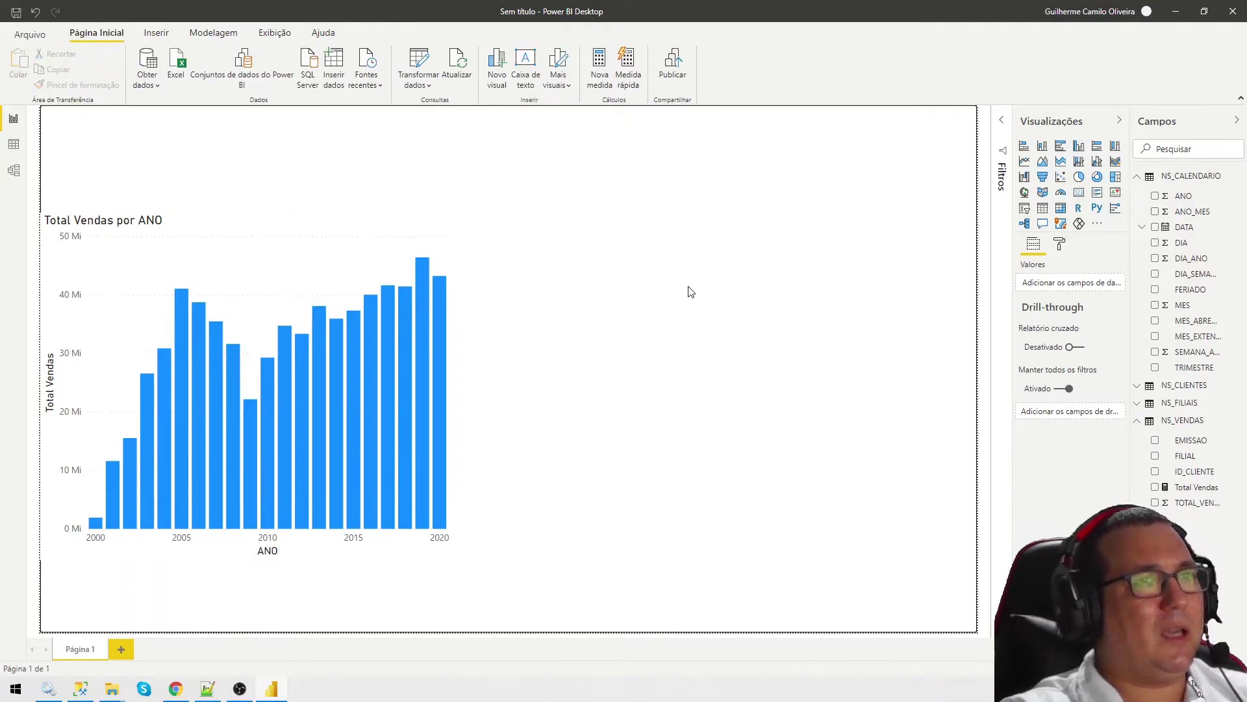
pyautogui.click(1078, 145)
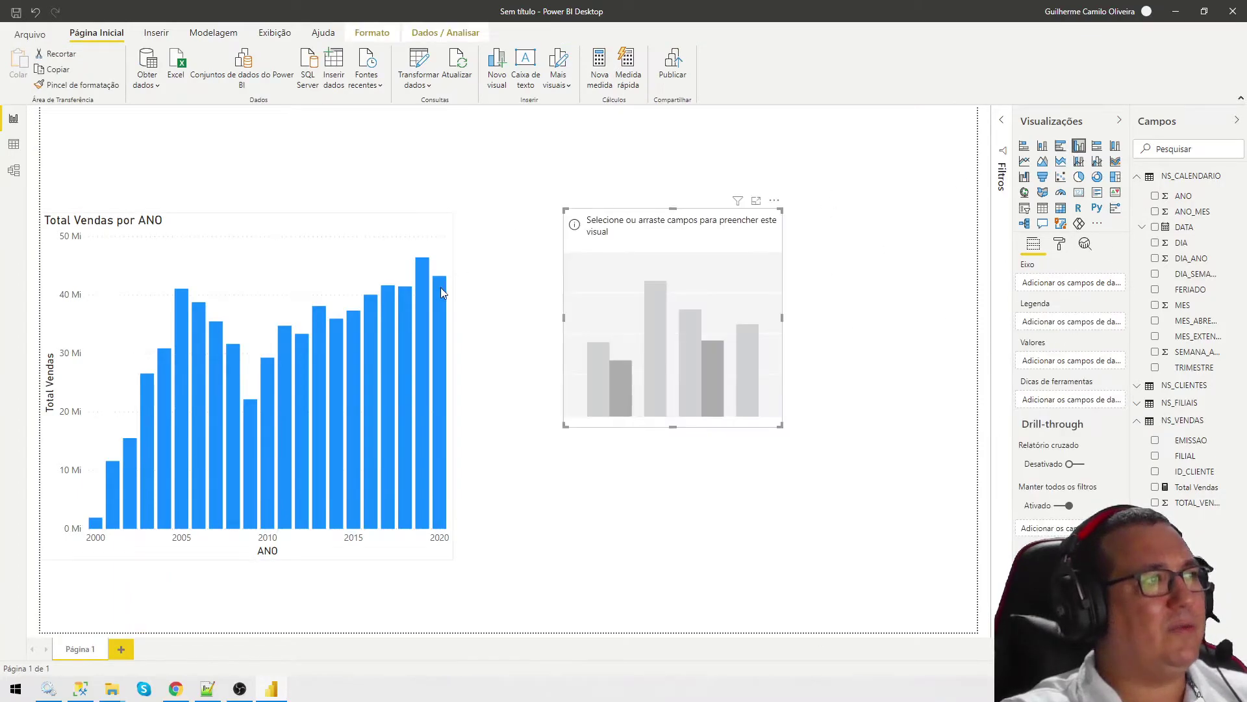
pyautogui.click(1138, 178)
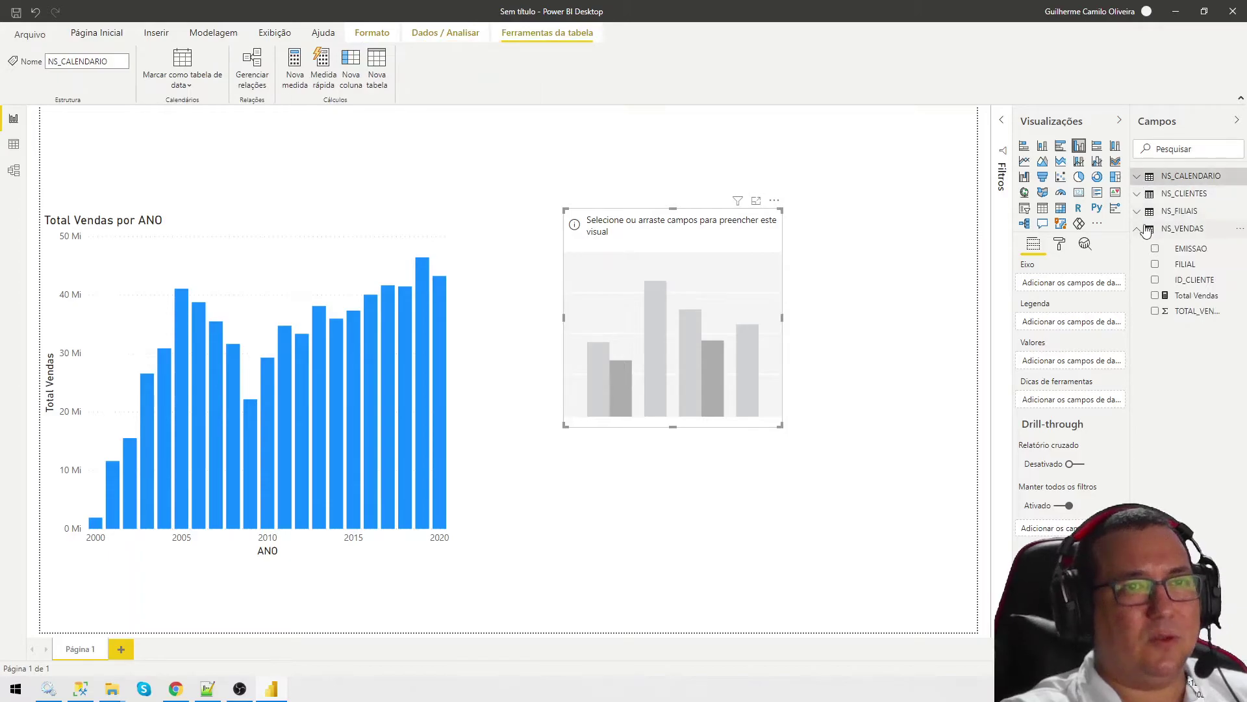
pyautogui.click(1149, 194)
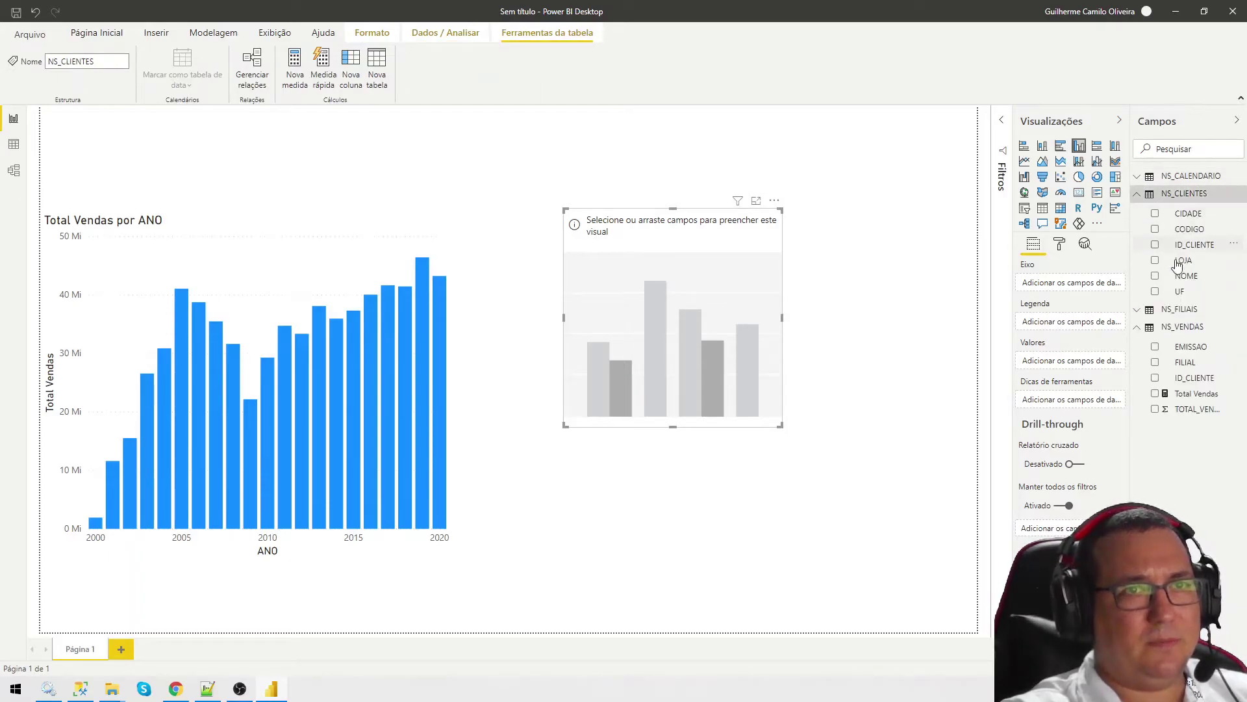
pyautogui.moveTo(1184, 296); pyautogui.dragTo(1066, 284)
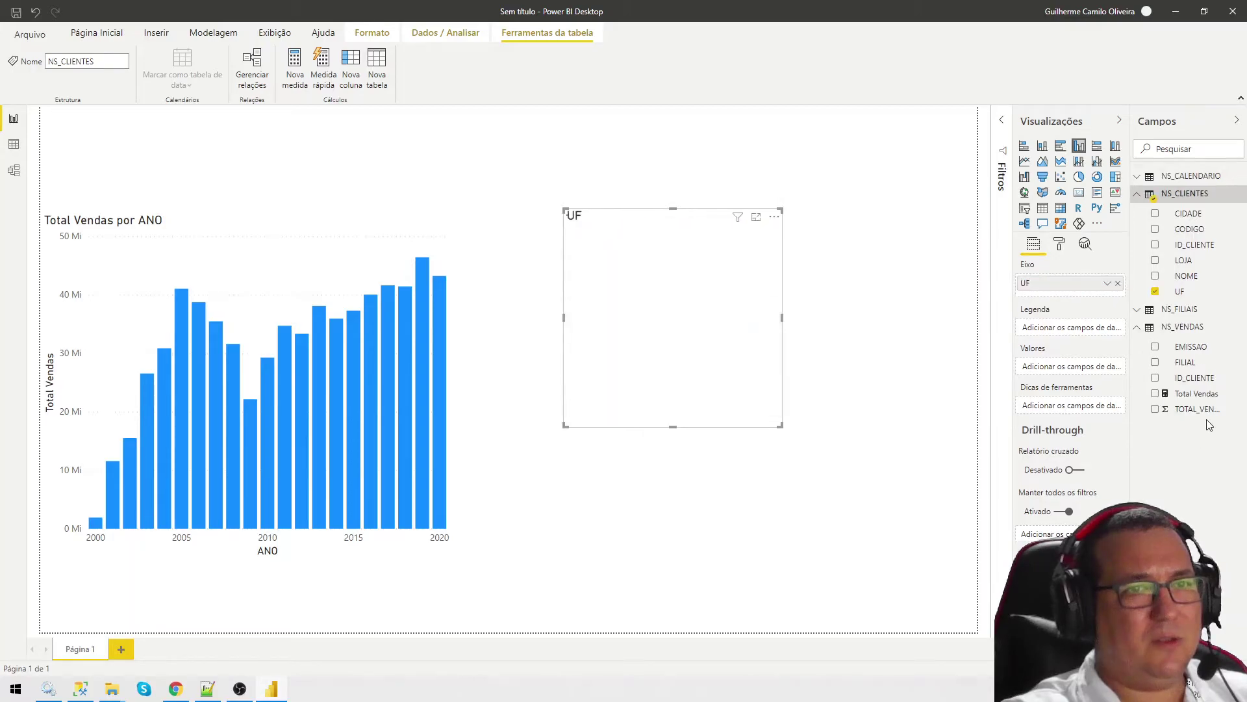
pyautogui.moveTo(1206, 400); pyautogui.dragTo(1081, 367)
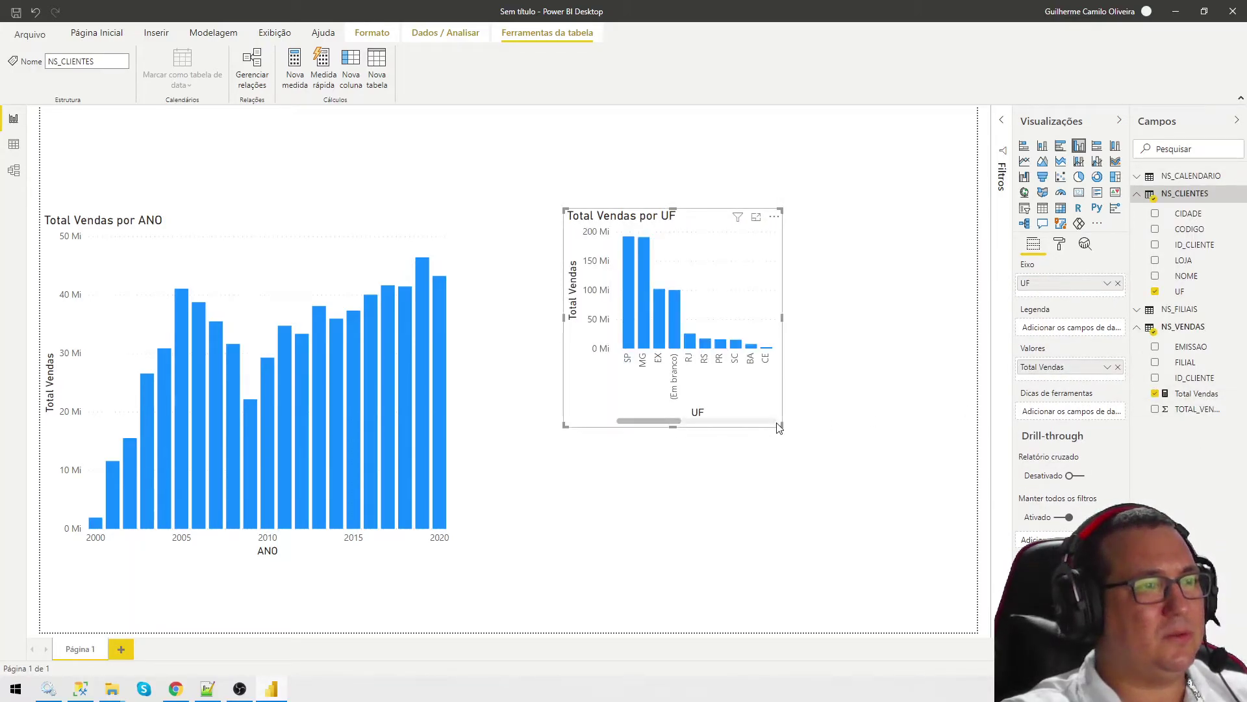
# - Enlarge the Total Vendas por UF chart to about half the page width and place it beside the yearly chart
pyautogui.moveTo(780, 423); pyautogui.dragTo(955, 514)
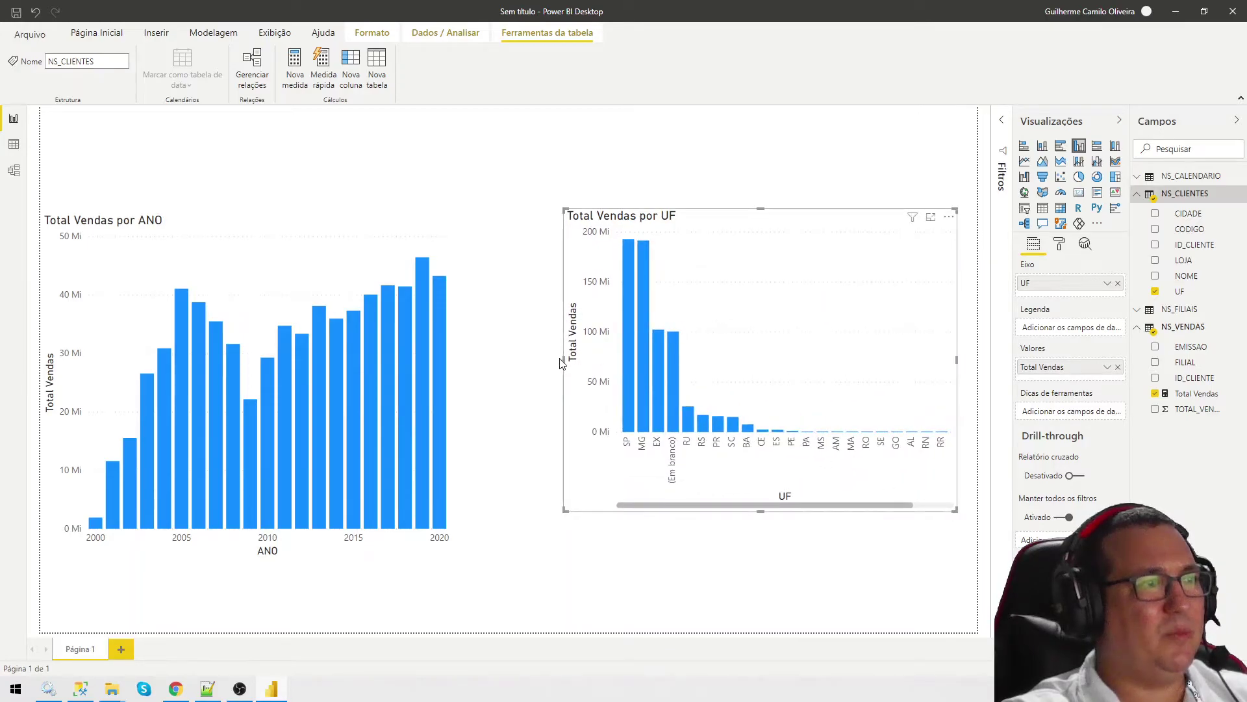
pyautogui.moveTo(563, 356); pyautogui.dragTo(509, 349)
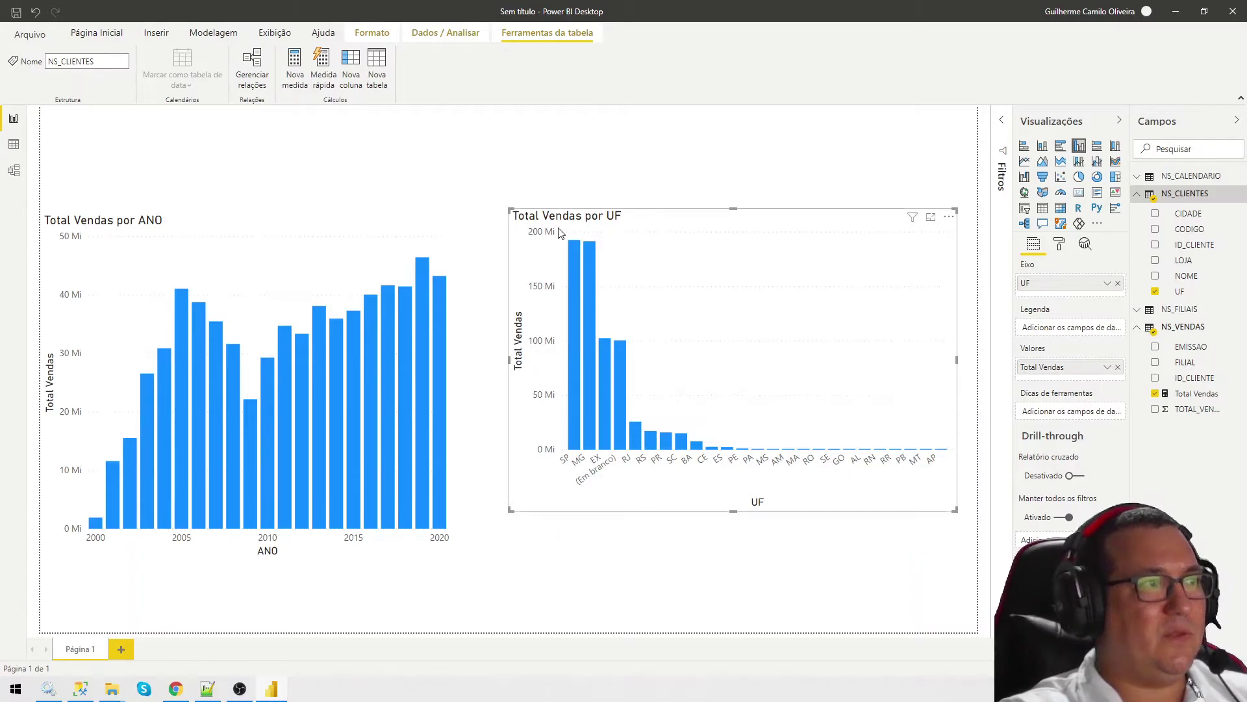
pyautogui.moveTo(560, 239); pyautogui.dragTo(546, 265)
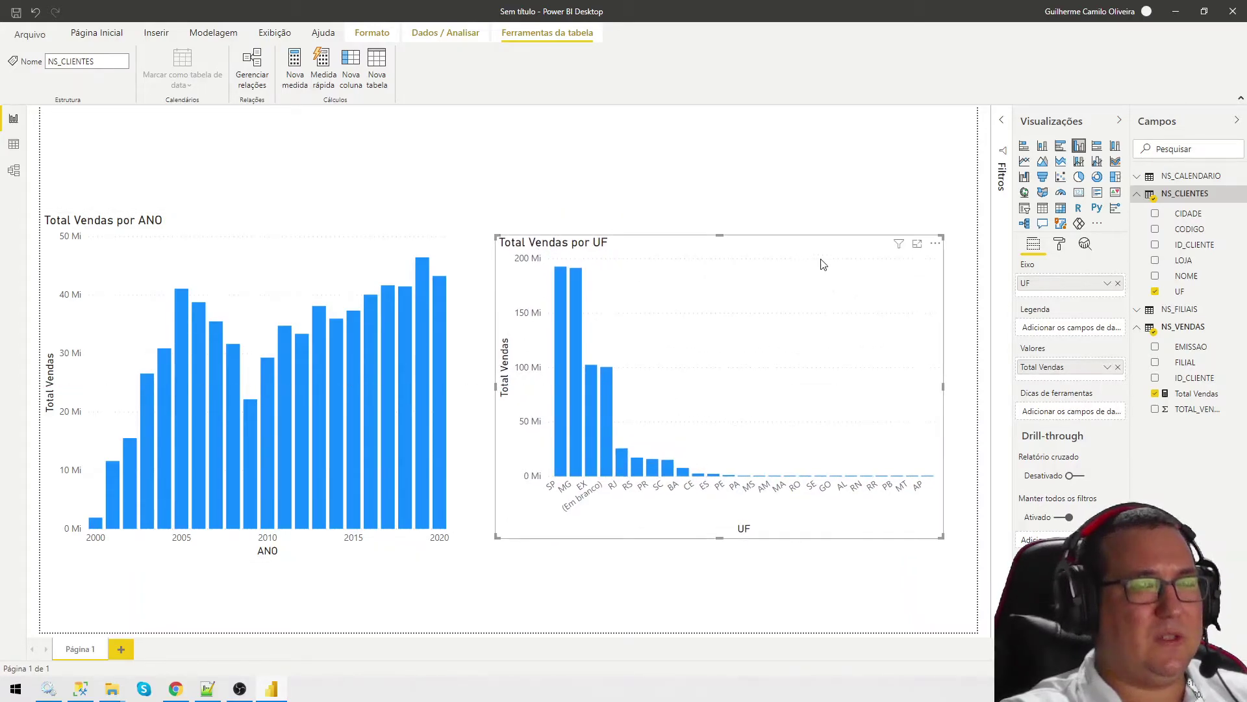
# - Convert the UF chart to a map, enlarge it slightly, and move UF from the legend to the location
pyautogui.click(1025, 192)
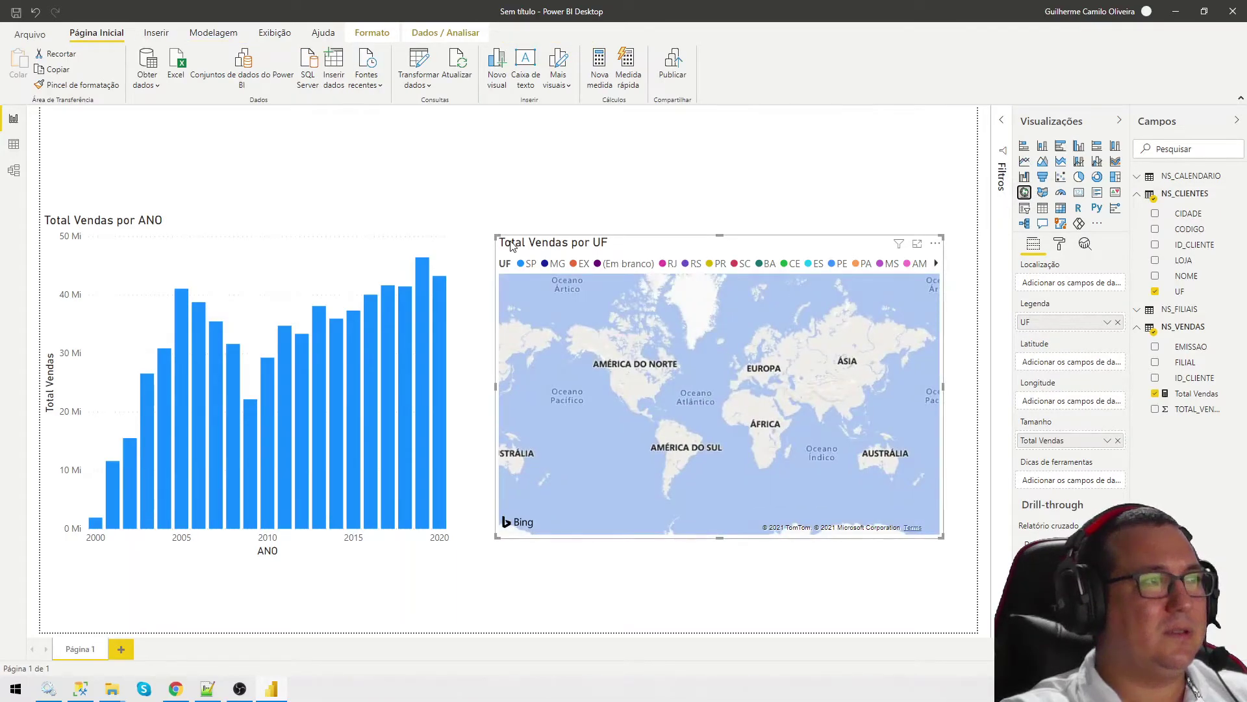
pyautogui.moveTo(497, 234); pyautogui.dragTo(481, 197)
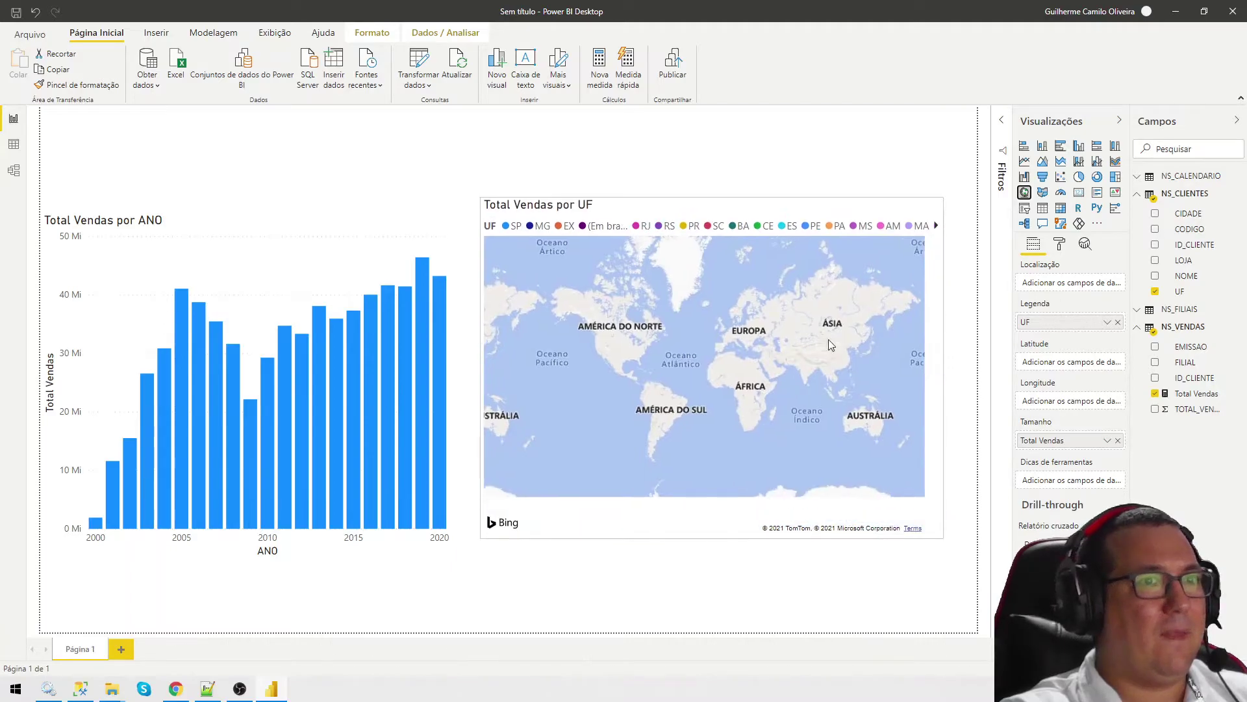
pyautogui.moveTo(1061, 322); pyautogui.dragTo(1075, 284)
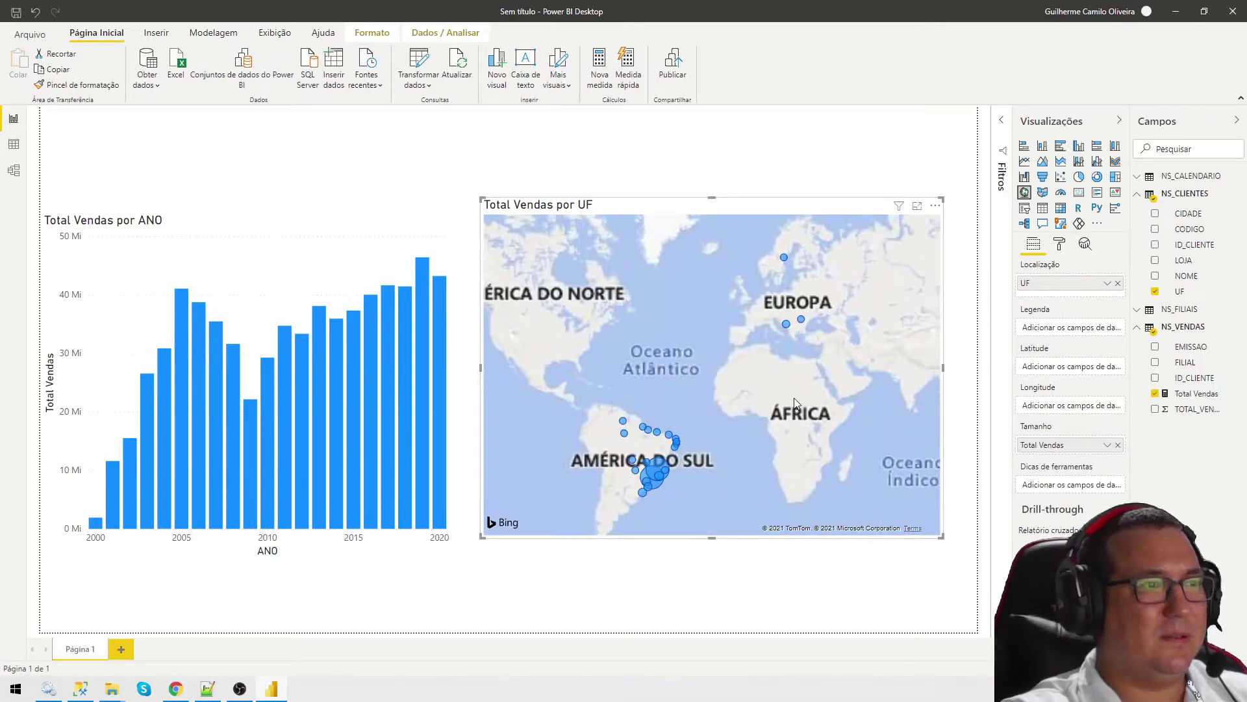
pyautogui.scroll(3, 682, 466)
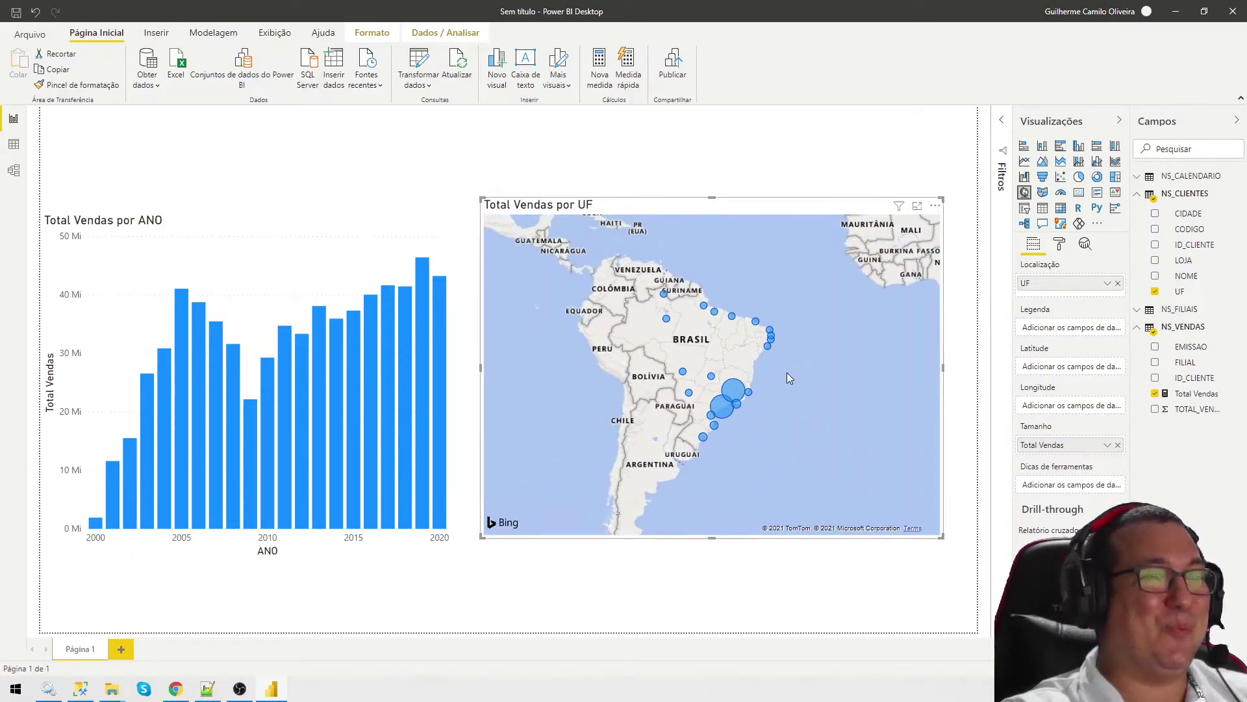
pyautogui.moveTo(802, 368); pyautogui.dragTo(708, 432)
pyautogui.moveTo(783, 370); pyautogui.dragTo(830, 351)
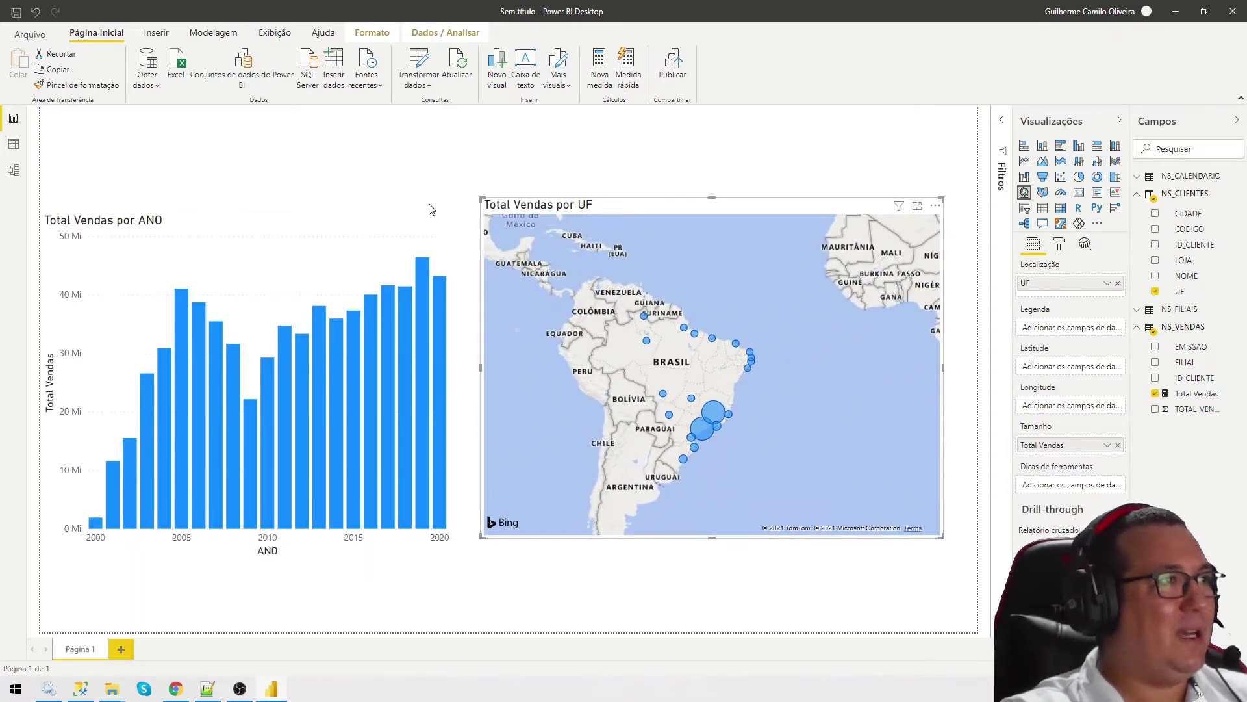
# - Turn on data labels for the yearly sales chart and set their text size to 13 pt
pyautogui.click(340, 256)
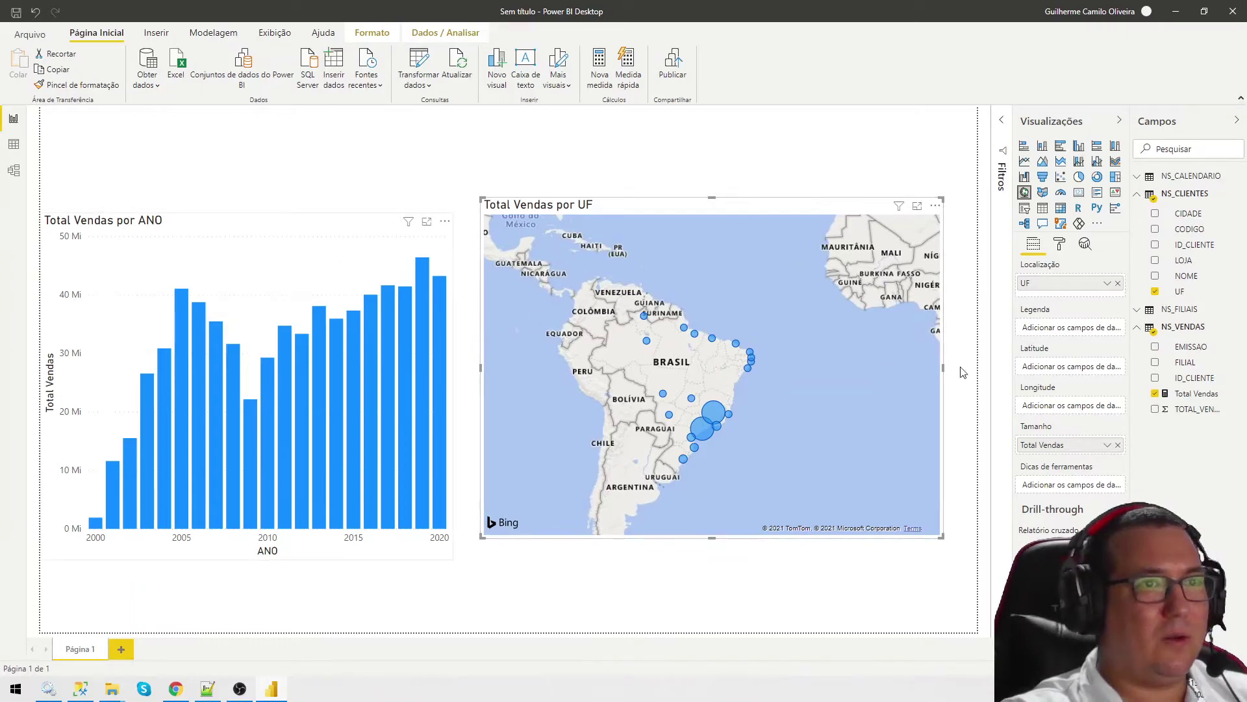
pyautogui.click(1060, 245)
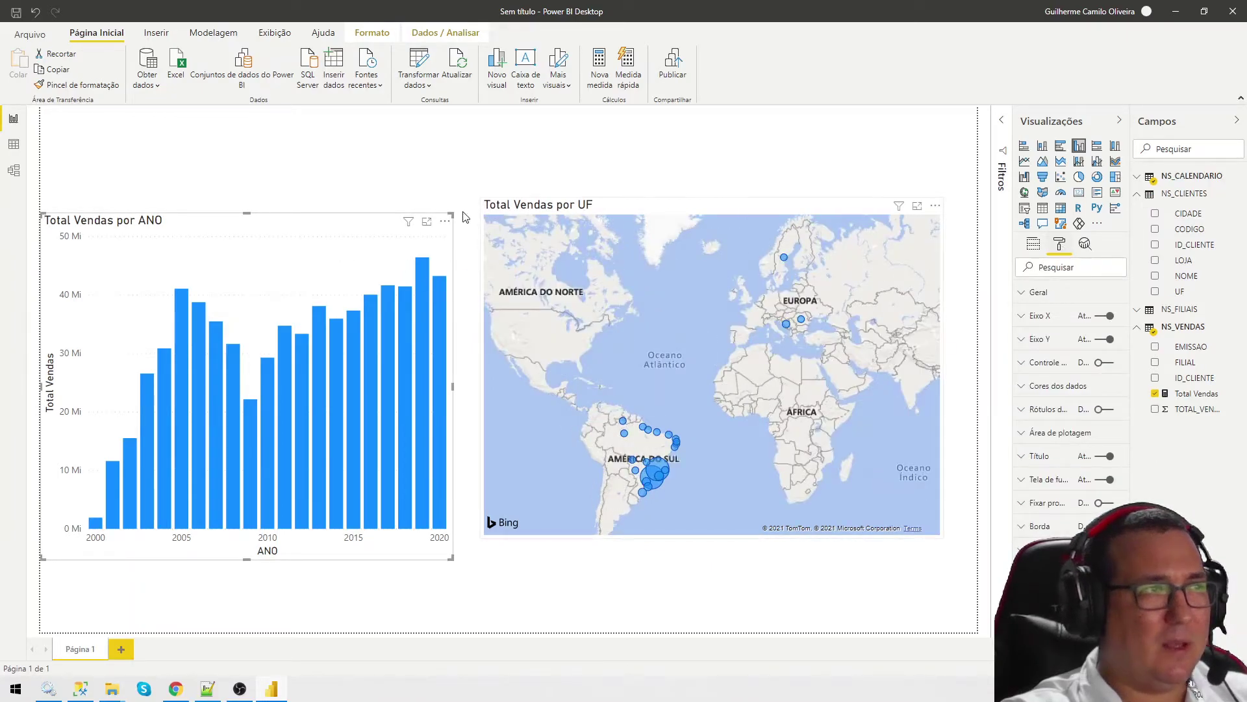
pyautogui.click(365, 237)
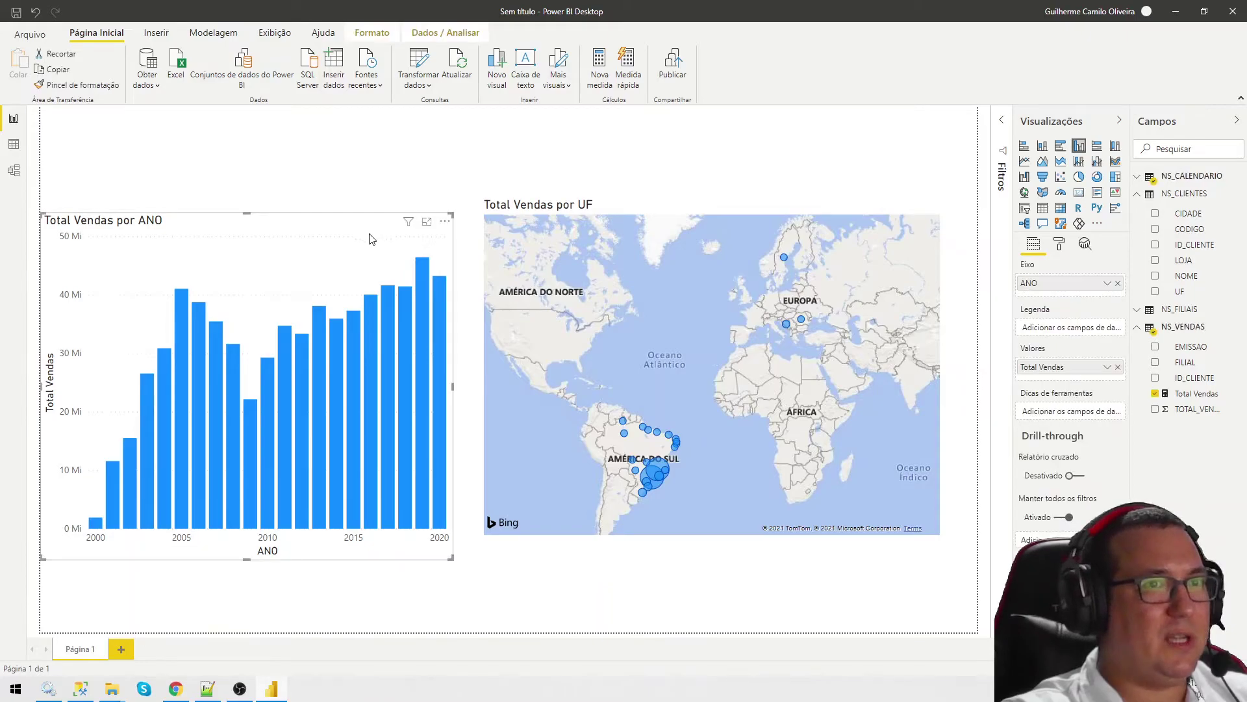
pyautogui.click(1061, 244)
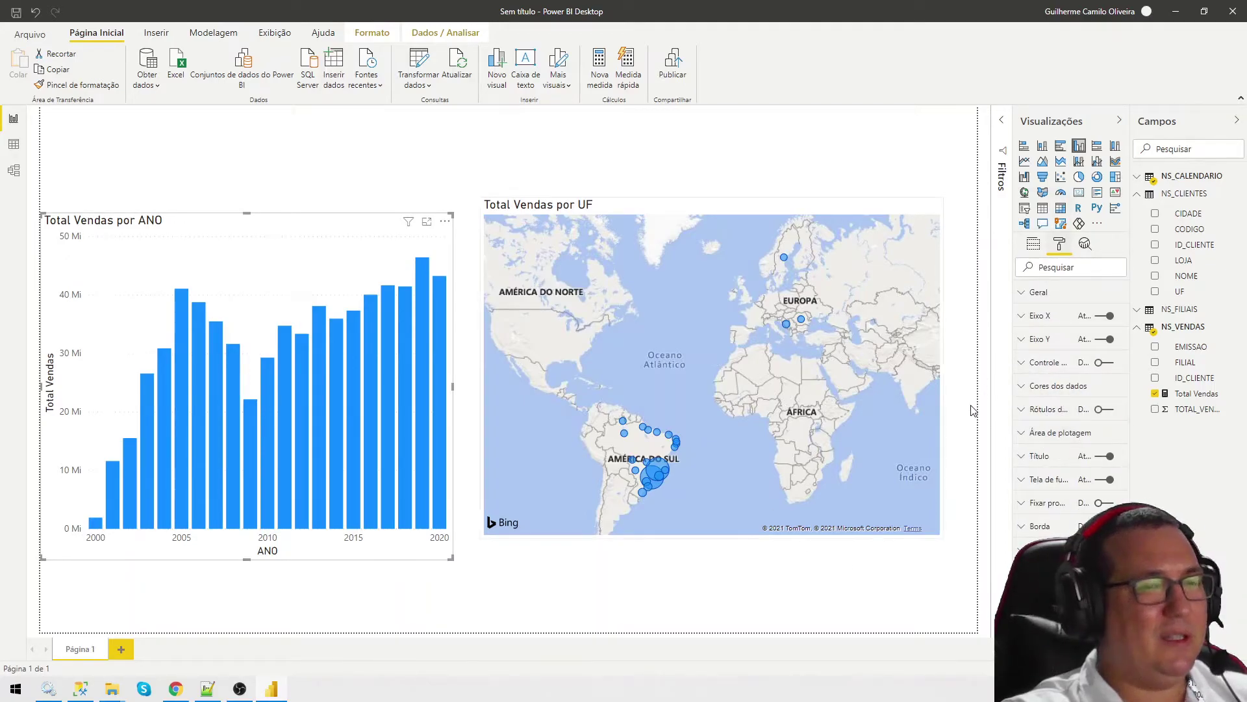
pyautogui.click(1104, 410)
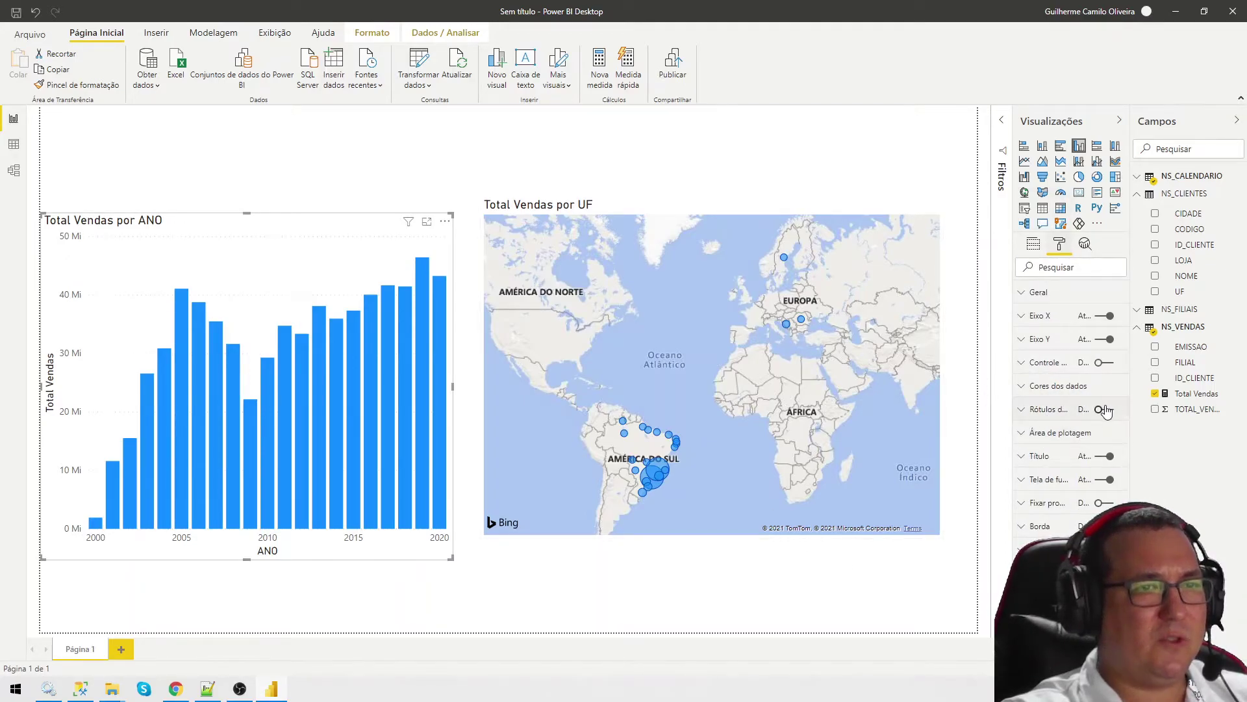
pyautogui.click(1021, 410)
pyautogui.scroll(-3, 1052, 414)
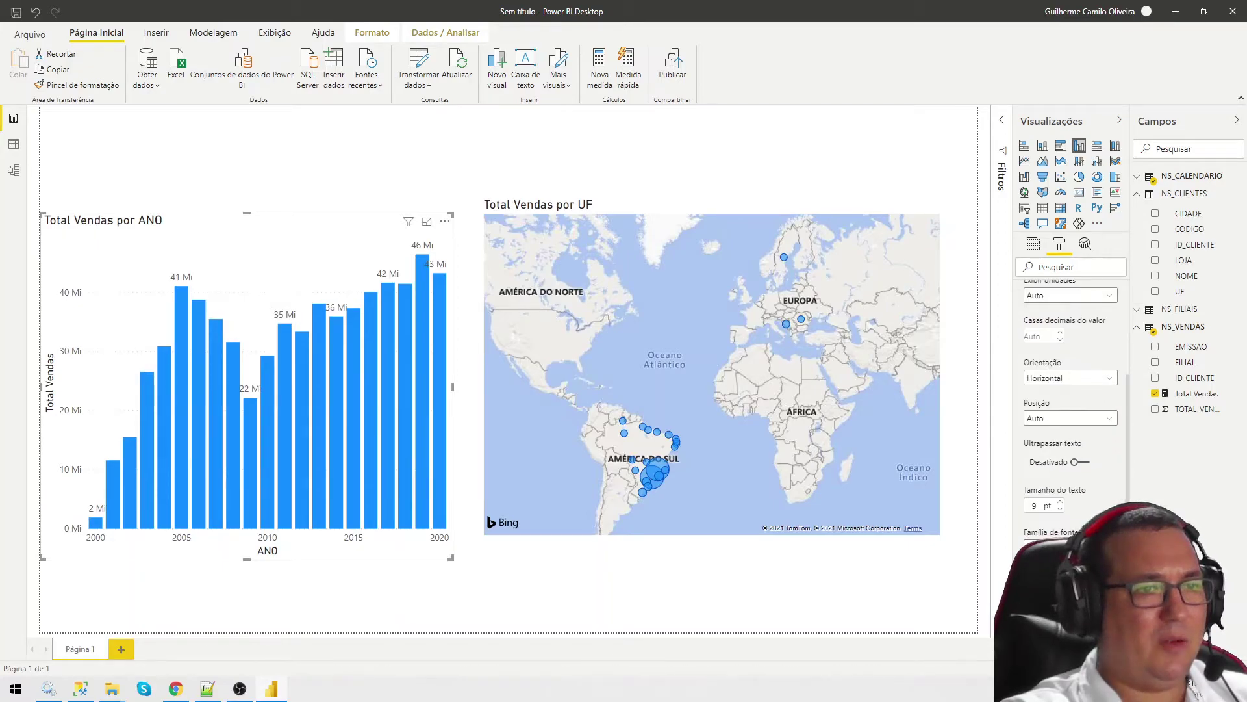
pyautogui.click(1061, 501)
pyautogui.click(1061, 502)
pyautogui.click(1060, 502)
pyautogui.click(1060, 502)
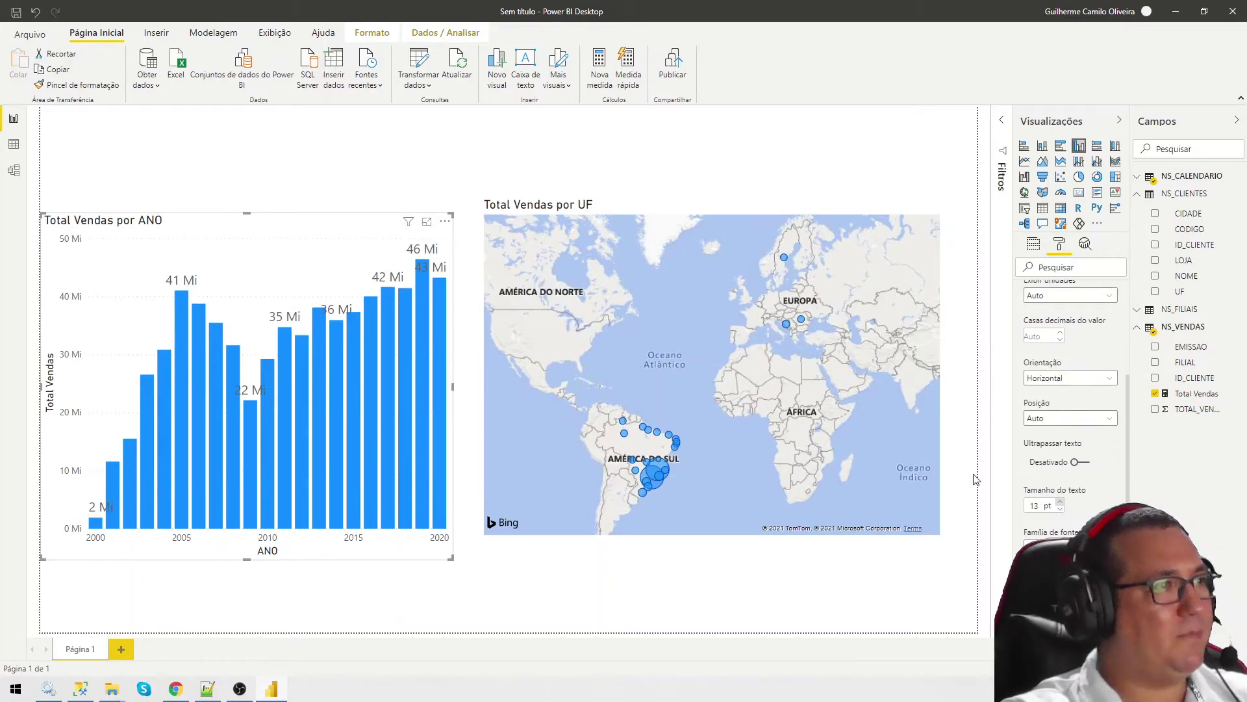
# - Examine the yearly sales for Minas Gerais by selecting its map bubble, and clear the selection
pyautogui.click(700, 450)
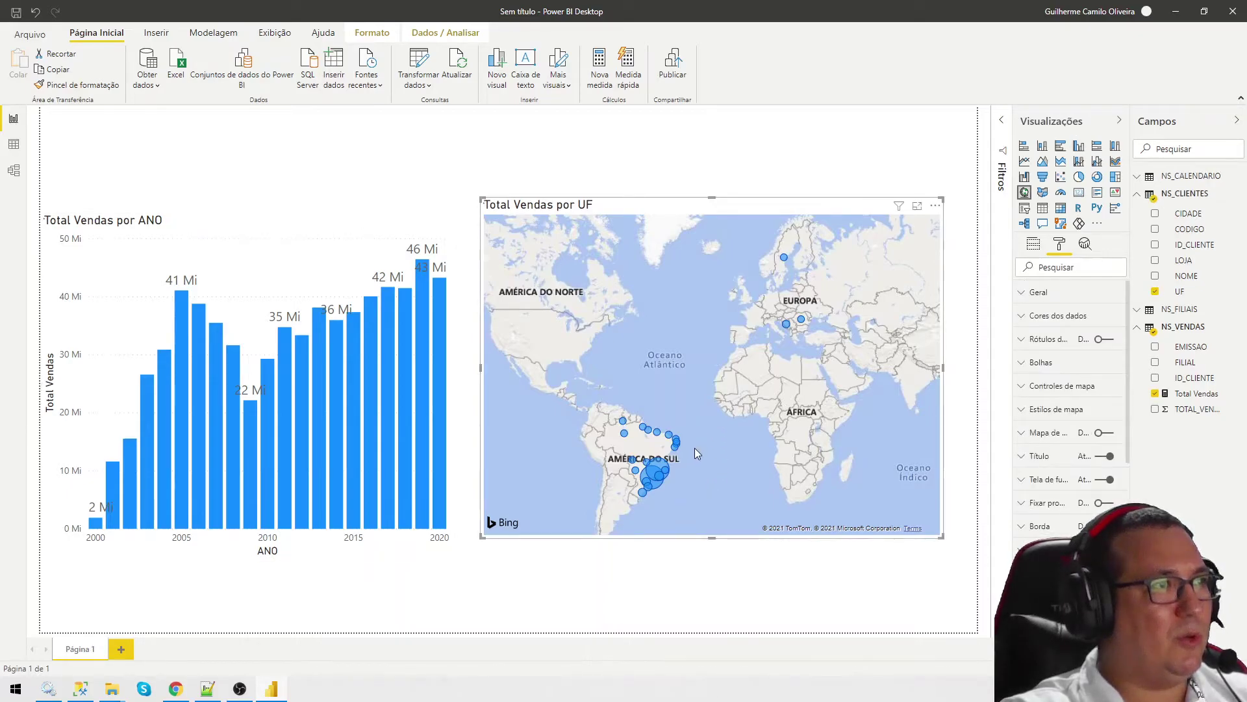
pyautogui.scroll(5, 695, 447)
pyautogui.moveTo(701, 445); pyautogui.dragTo(895, 347)
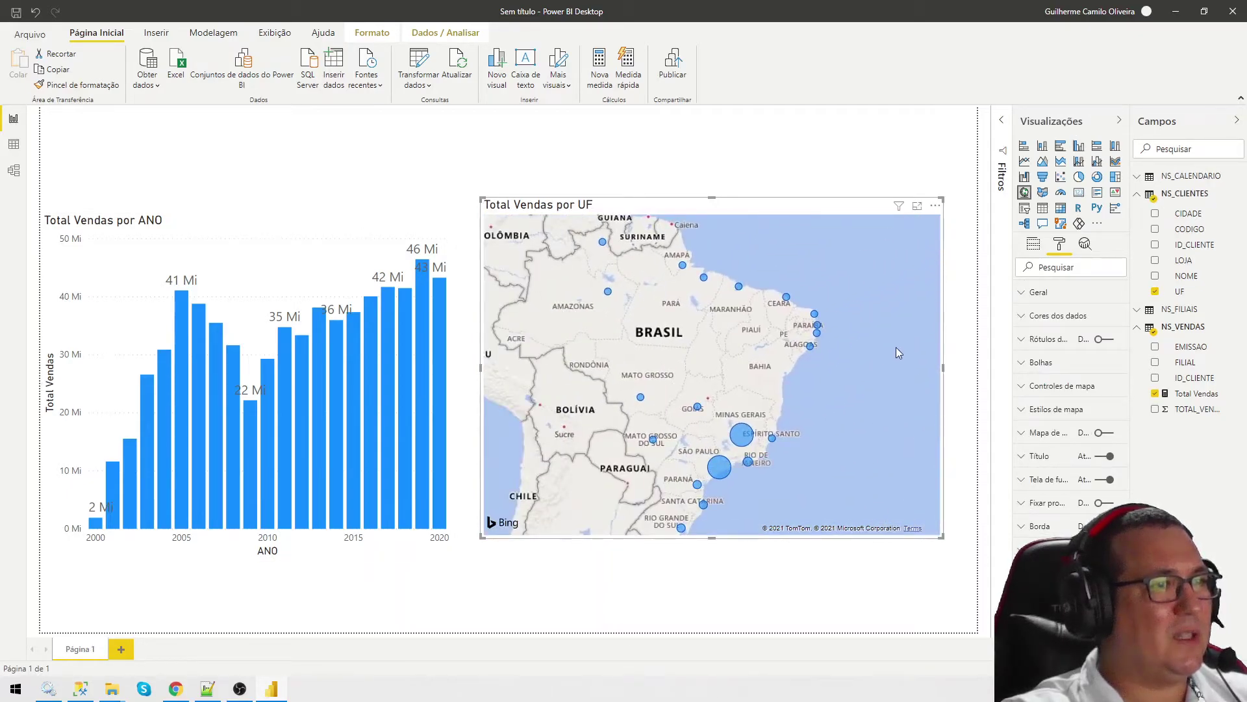
pyautogui.click(744, 436)
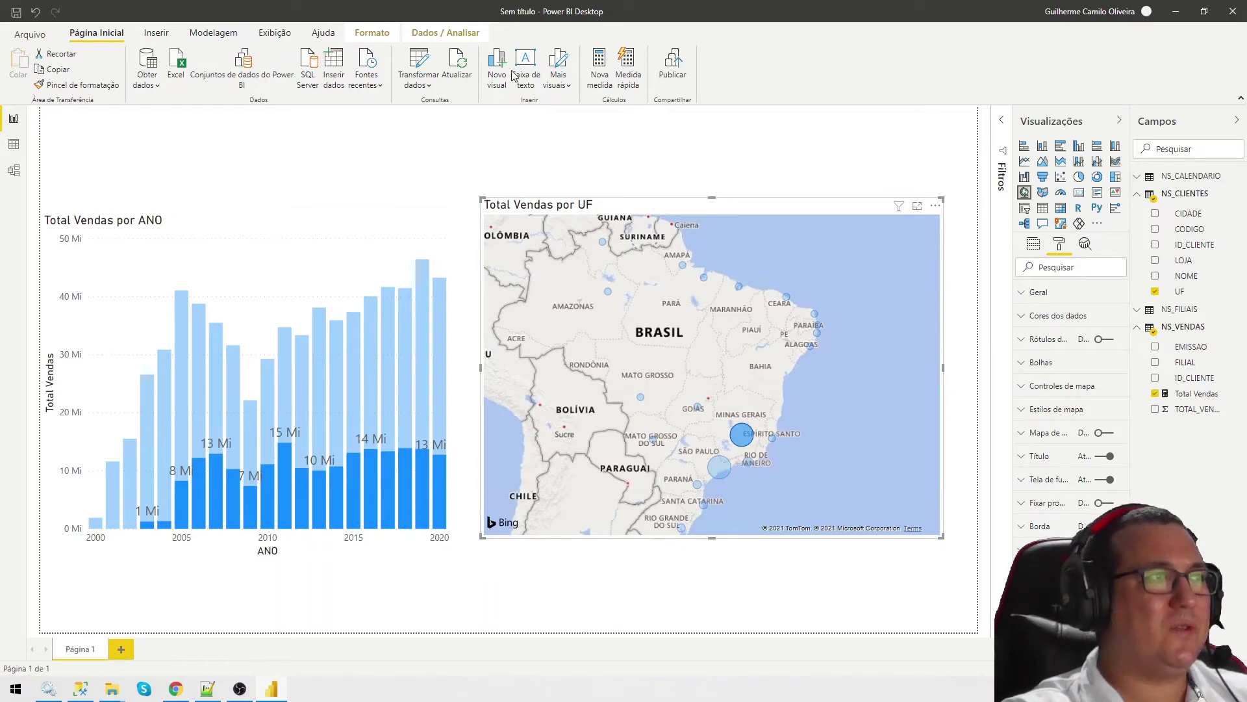
pyautogui.click(479, 139)
pyautogui.click(362, 265)
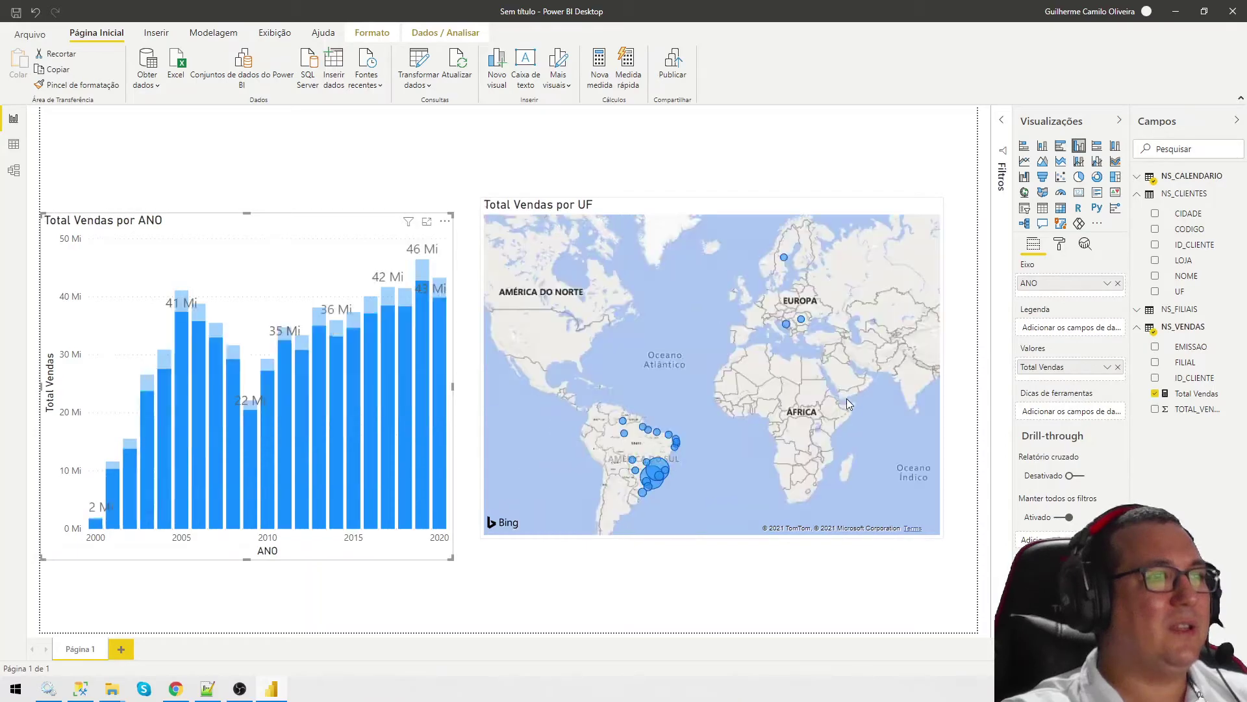
# - Check the Total Vendas value for MG on the map and move the map to the page's right edge, level with the yearly chart
pyautogui.click(848, 399)
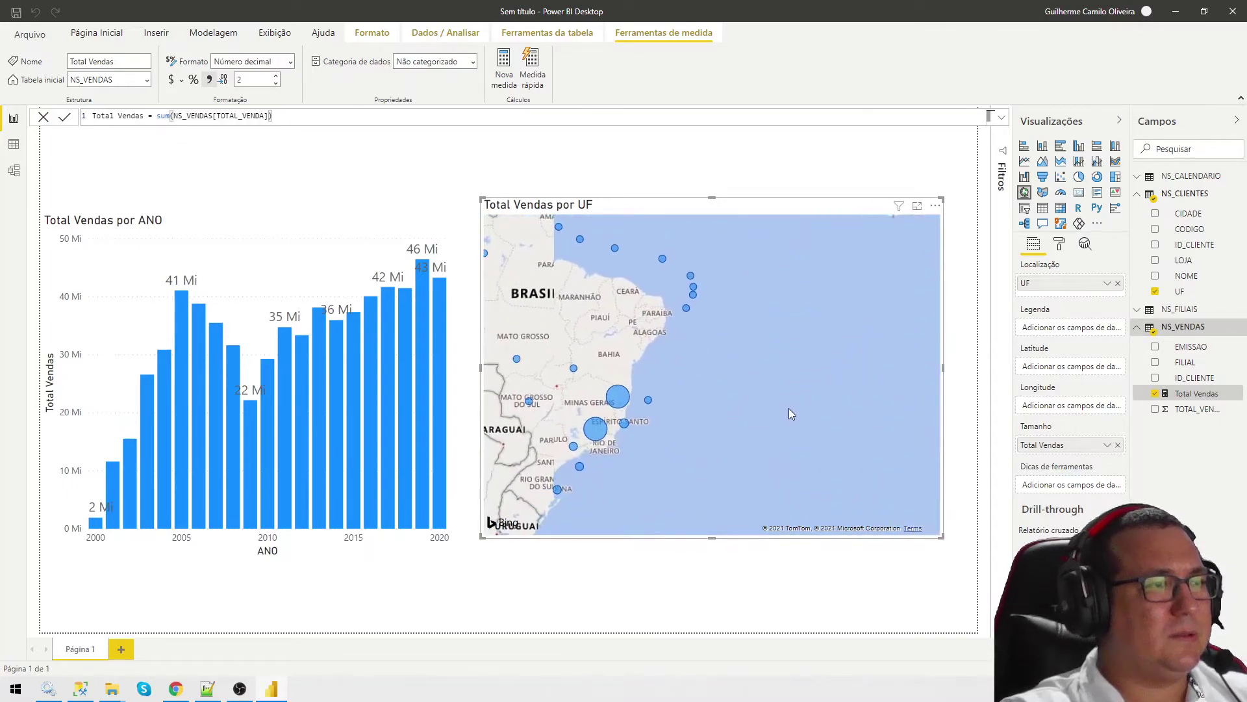
pyautogui.moveTo(622, 397)
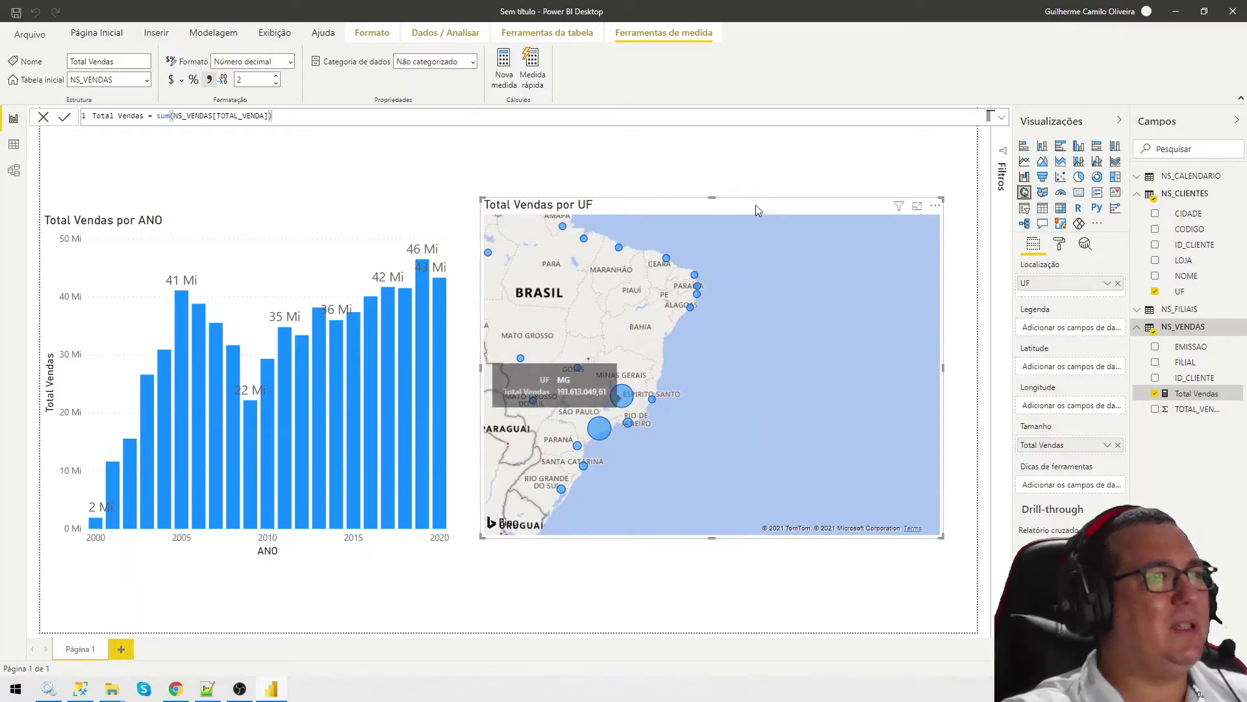
pyautogui.moveTo(829, 215); pyautogui.dragTo(863, 231)
pyautogui.moveTo(627, 361); pyautogui.dragTo(626, 362)
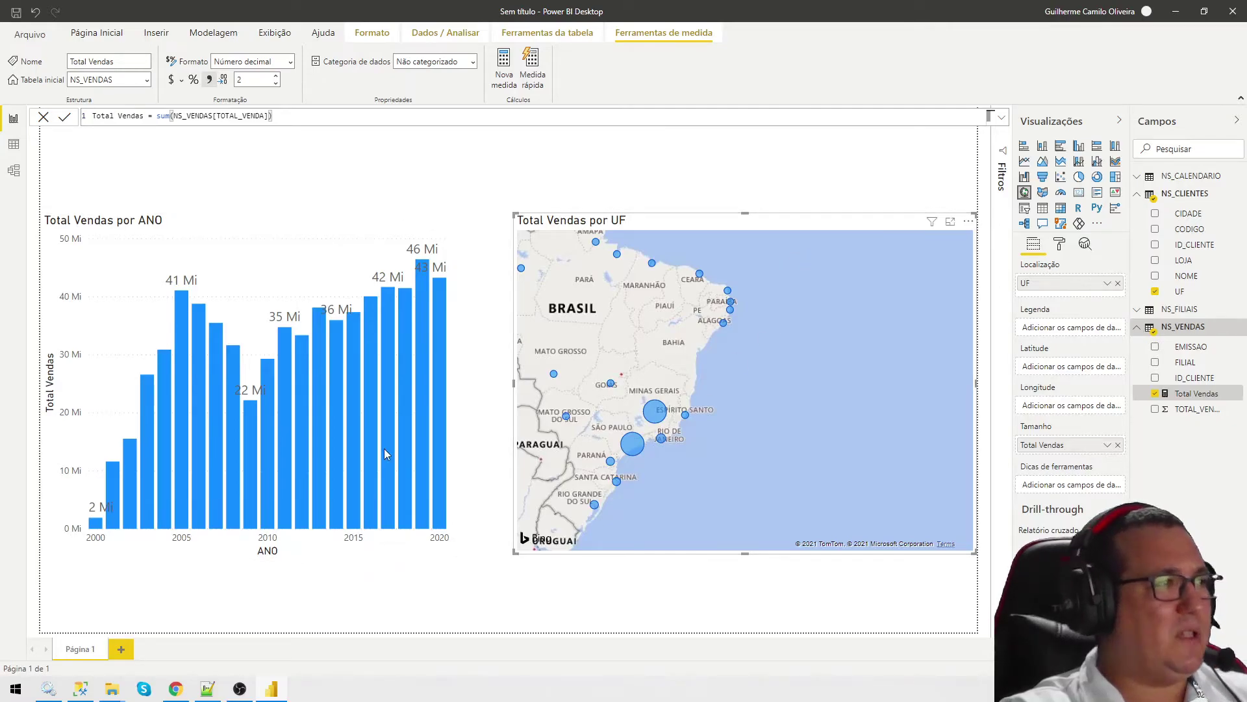
# - Add a slicer on ANO from NS_CALENDARIO in the page's upper-right corner and shorten it to fit above the map
pyautogui.click(1024, 208)
pyautogui.moveTo(253, 219); pyautogui.dragTo(897, 145)
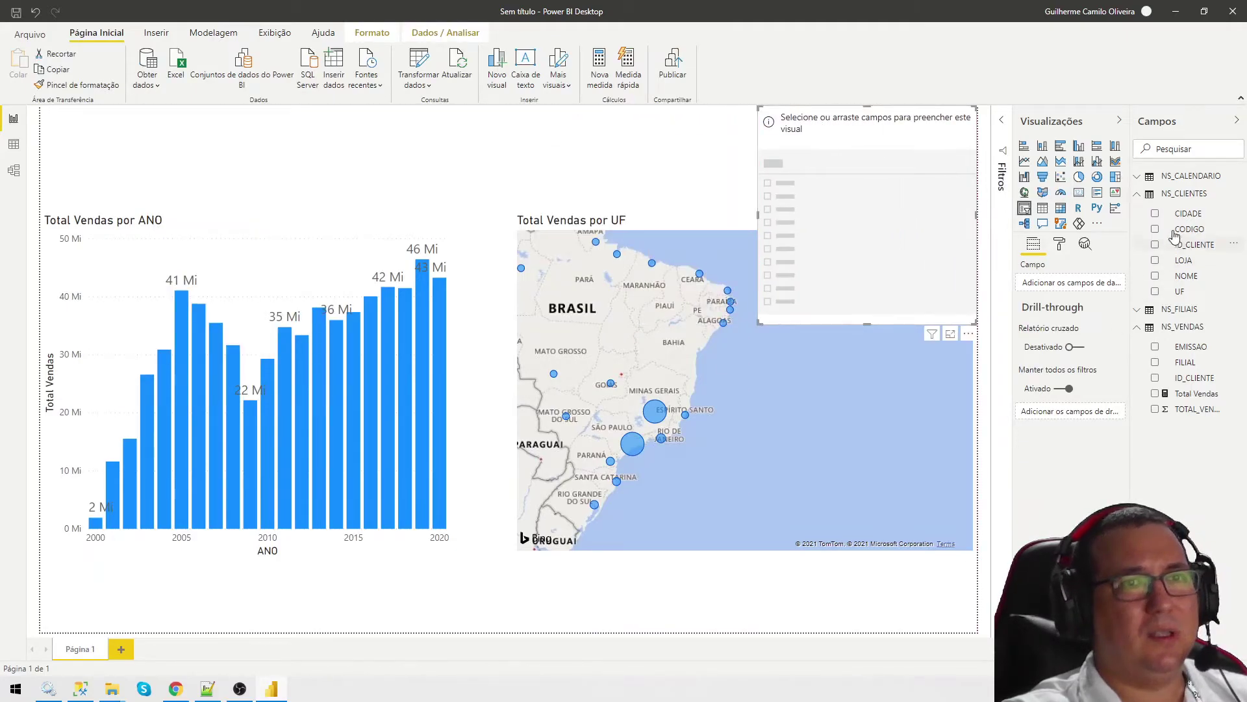
pyautogui.click(1181, 176)
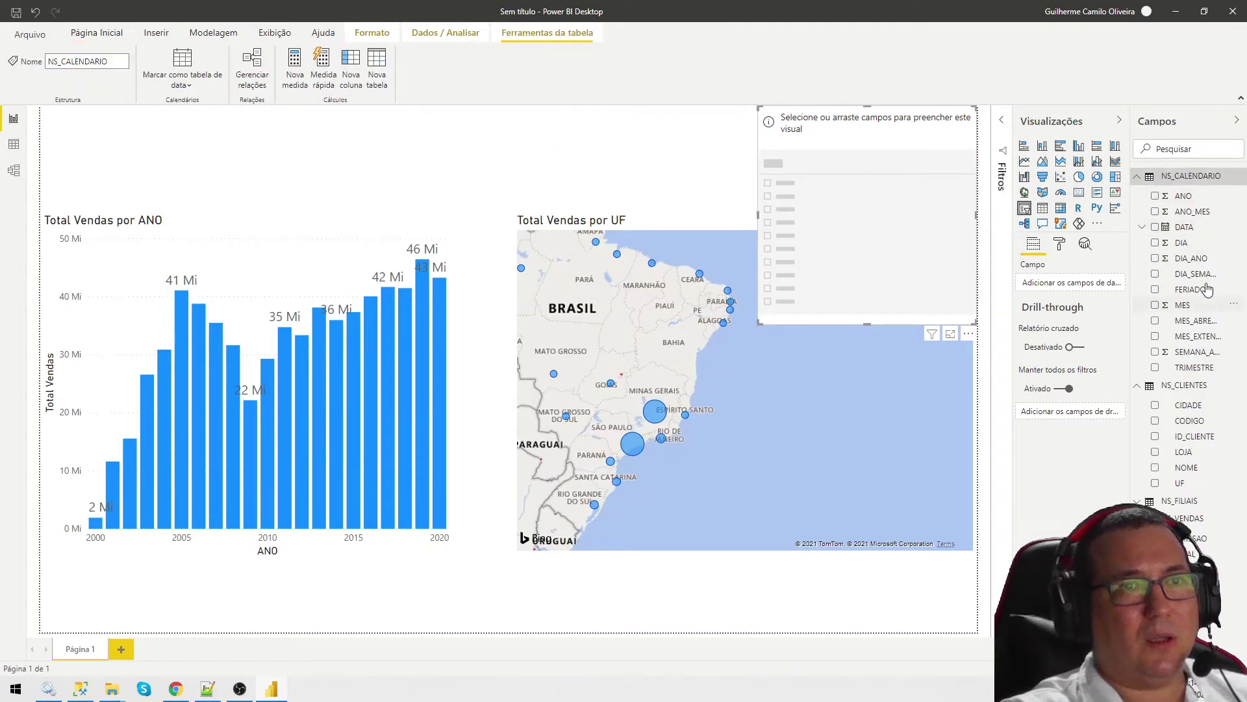
pyautogui.moveTo(1179, 204); pyautogui.dragTo(1068, 287)
pyautogui.moveTo(868, 321); pyautogui.dragTo(875, 214)
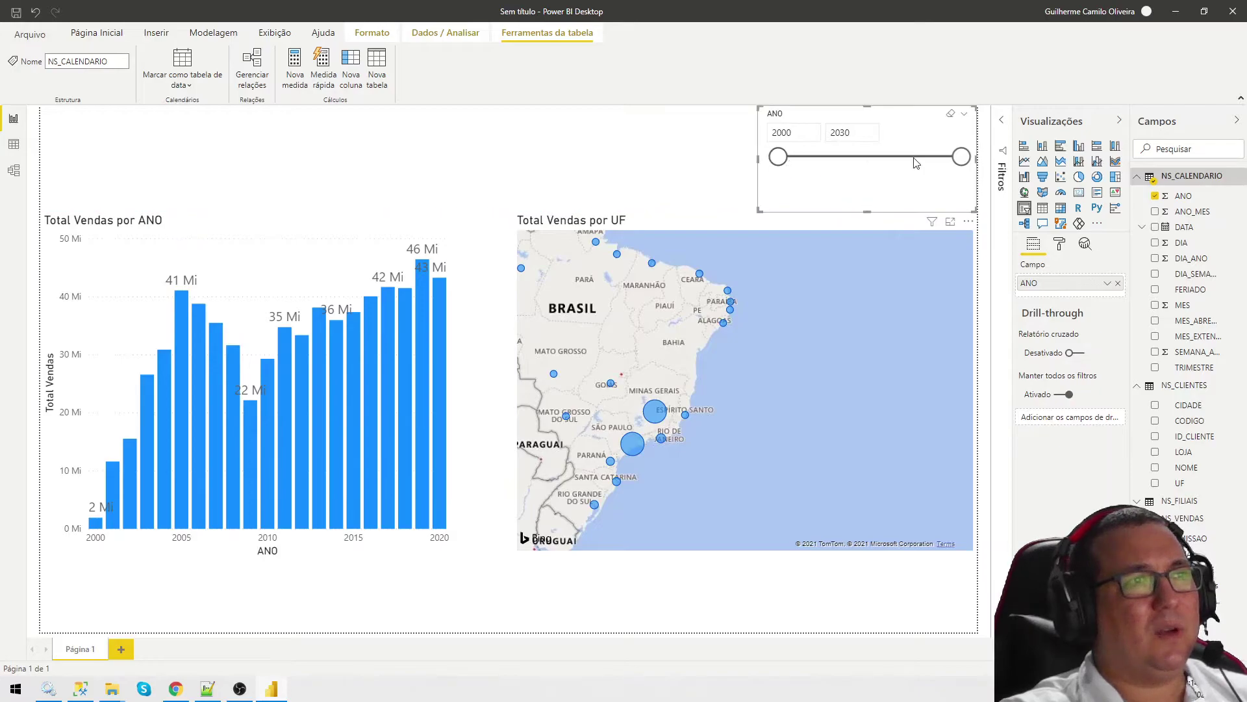
# - Limit the report to the years 2006 through 2014 with the ANO slicer
pyautogui.moveTo(936, 160); pyautogui.dragTo(816, 157)
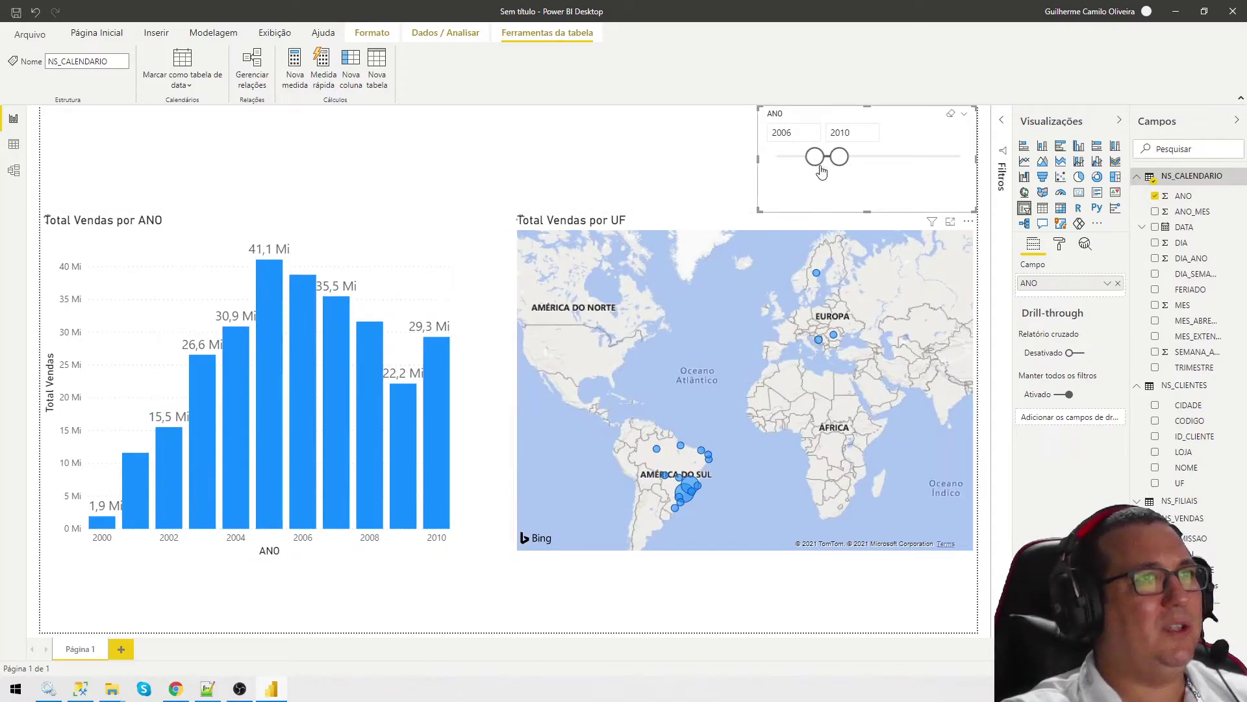
pyautogui.moveTo(839, 158); pyautogui.dragTo(864, 157)
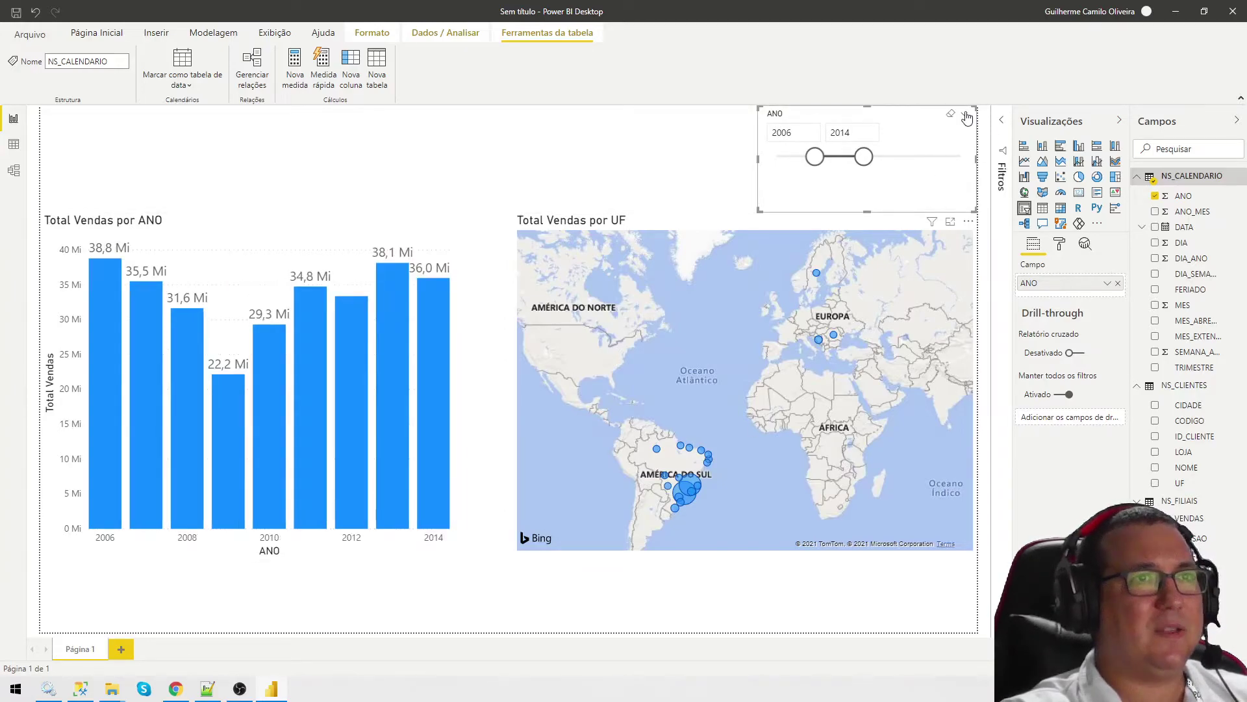
# - Turn the ANO slicer into a compact Suspenso dropdown and compare it with the filters in the browser's Fluxo Caixa - Planejado report
pyautogui.click(967, 116)
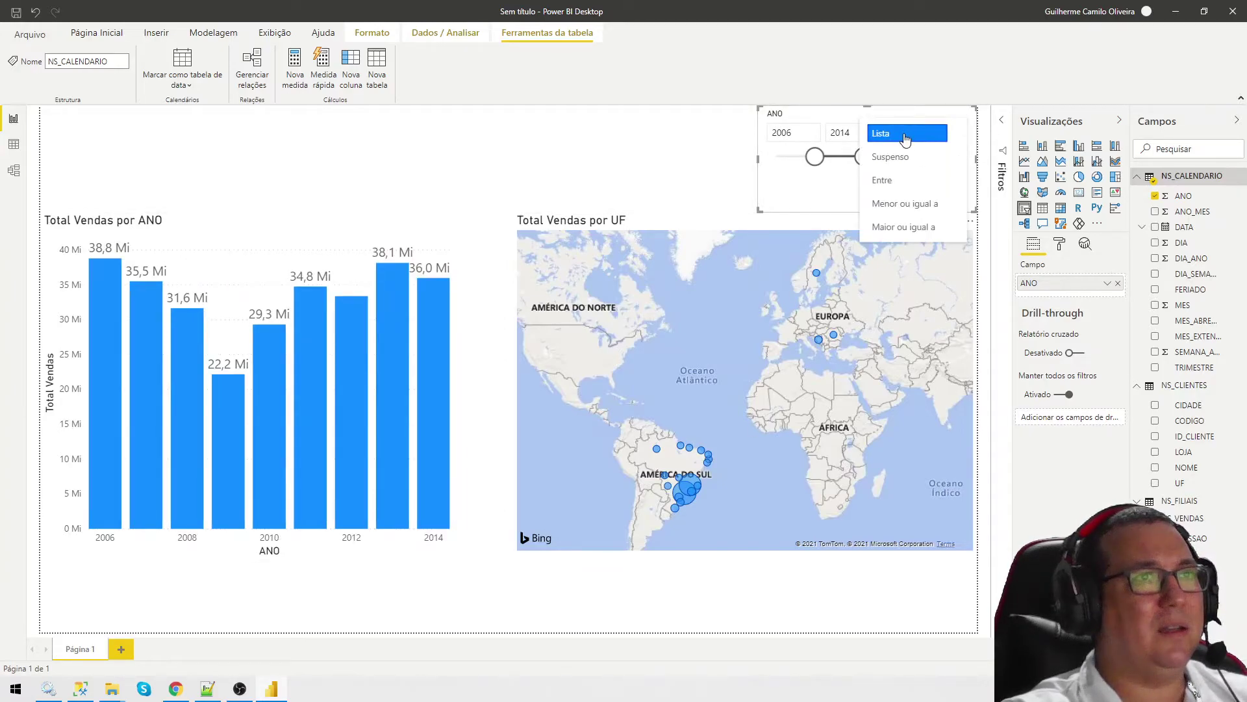
pyautogui.click(906, 135)
pyautogui.click(963, 115)
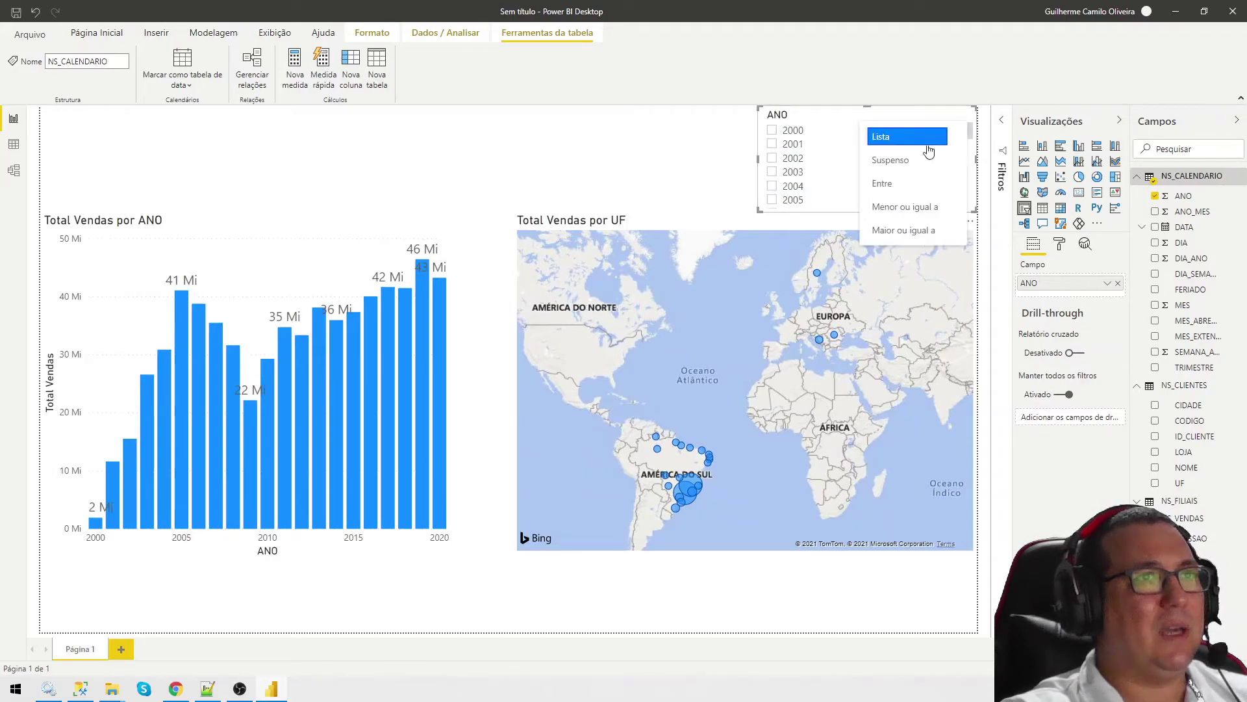
pyautogui.click(890, 160)
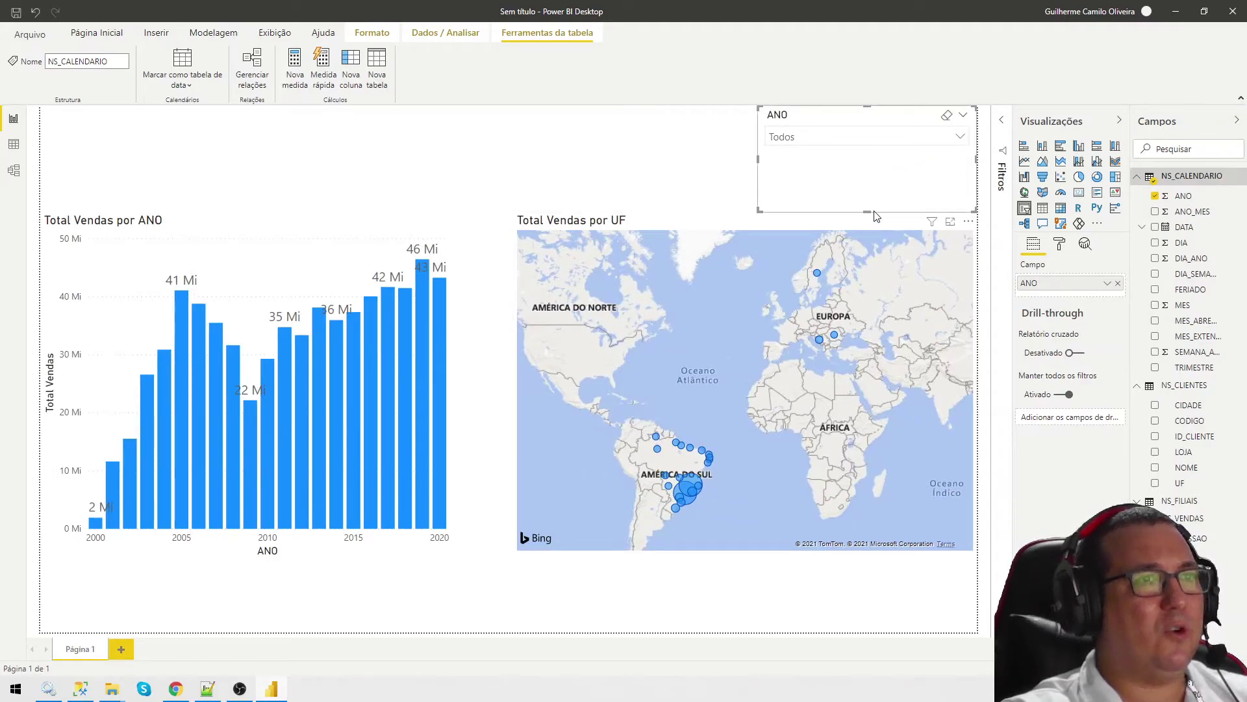
pyautogui.moveTo(867, 211); pyautogui.dragTo(908, 131)
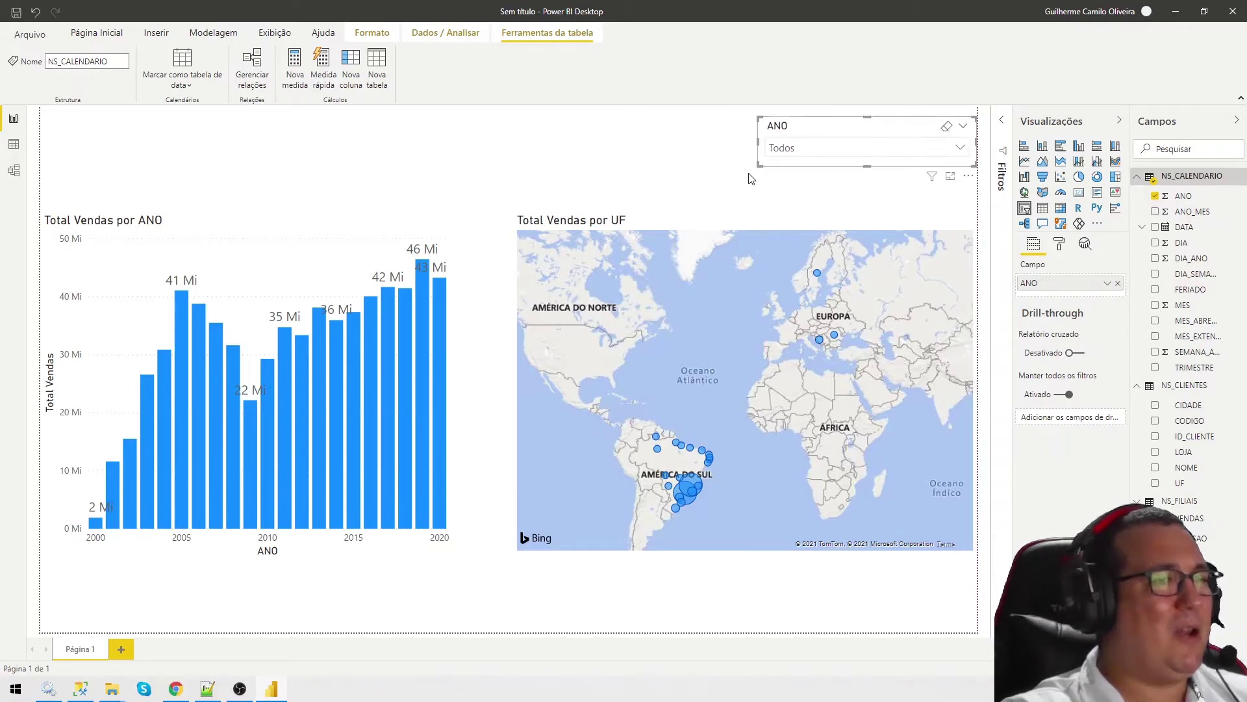
pyautogui.click(176, 689)
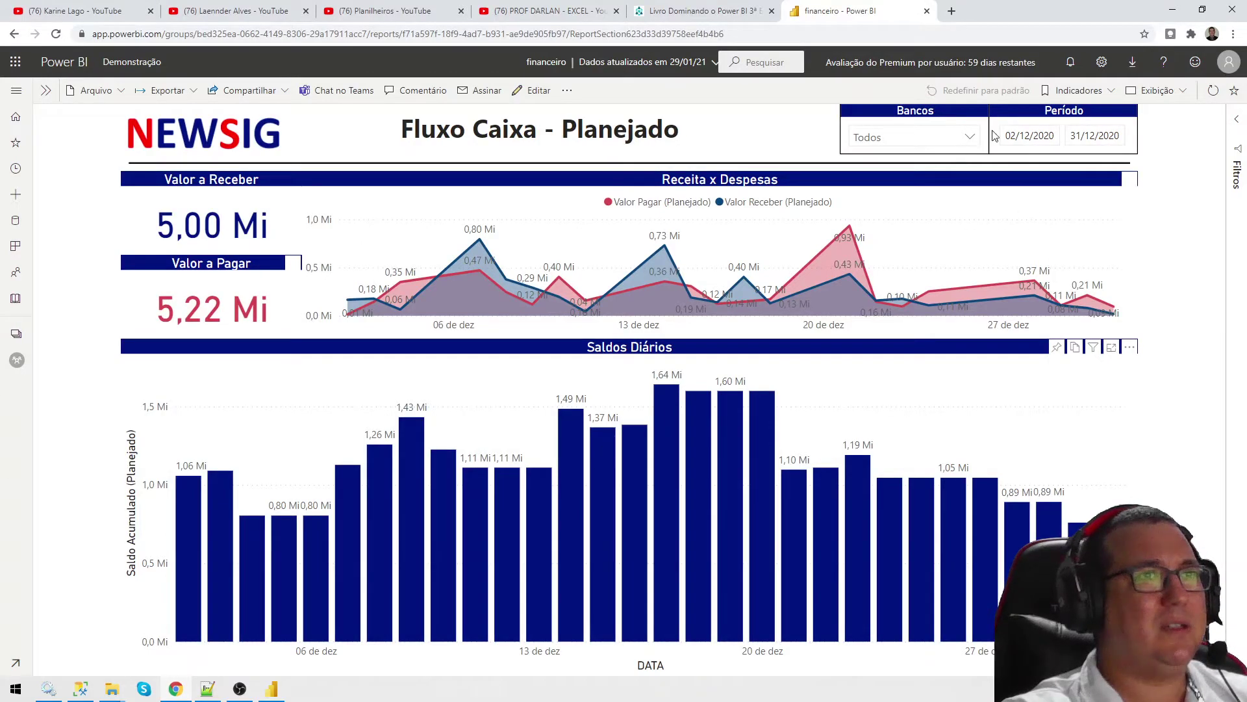
pyautogui.click(1172, 9)
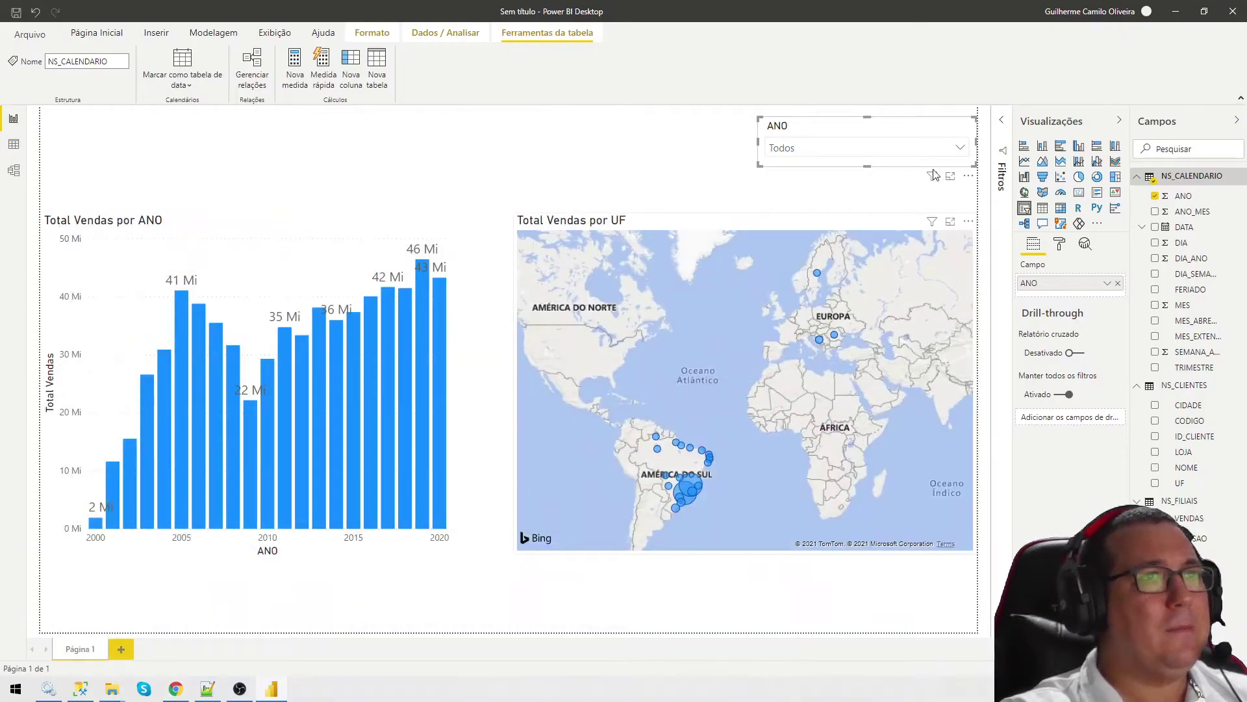
# - Filter the report to the year 2020 with the ANO slicer and check the effect on the map
pyautogui.click(960, 147)
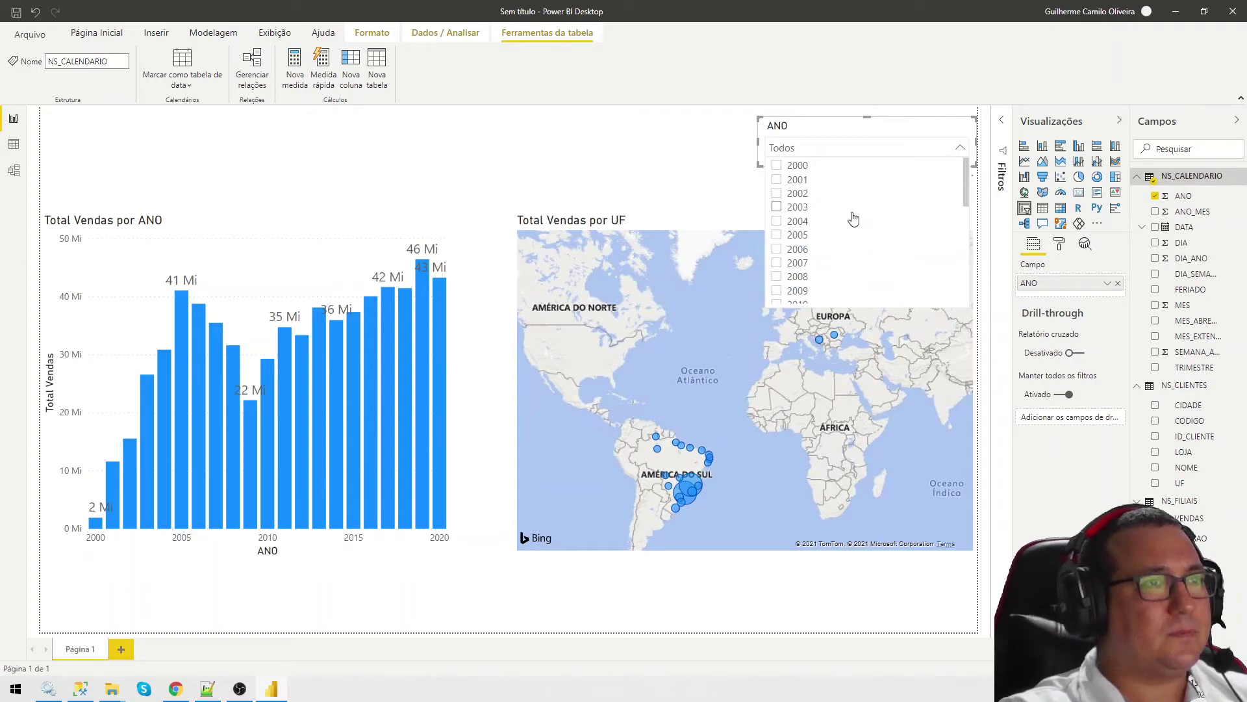
pyautogui.scroll(-4, 812, 269)
pyautogui.scroll(-2, 812, 269)
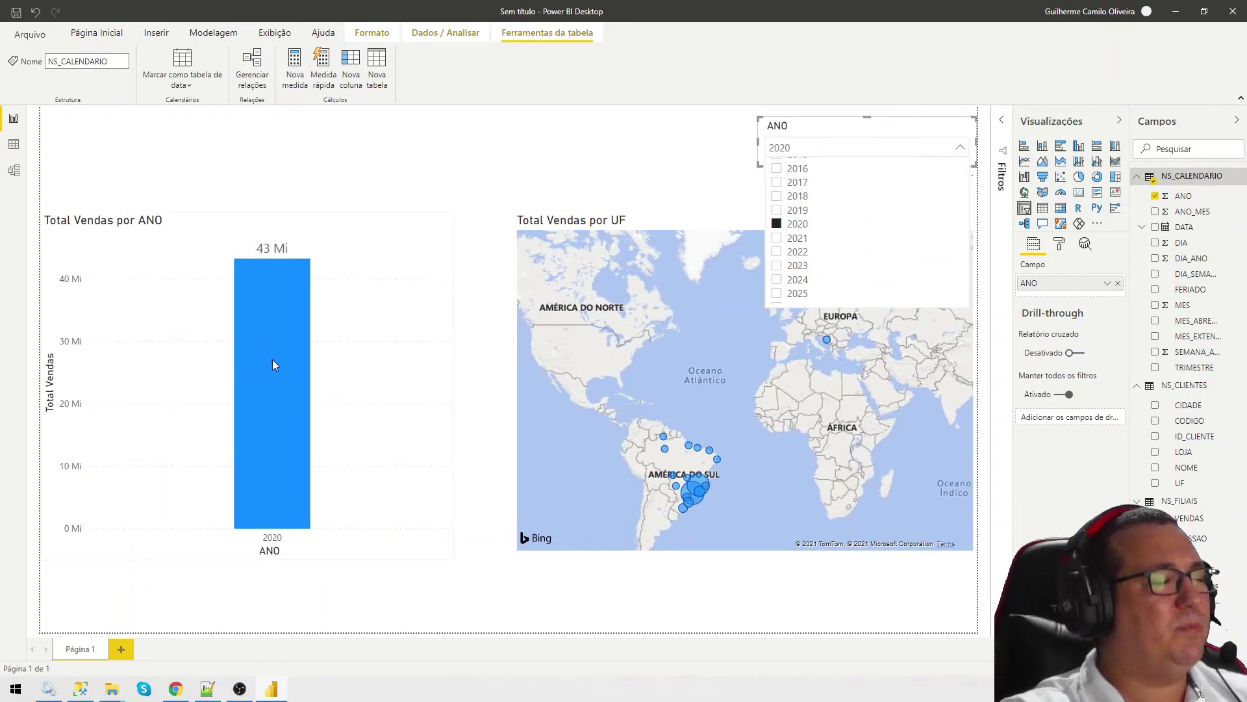
pyautogui.click(609, 199)
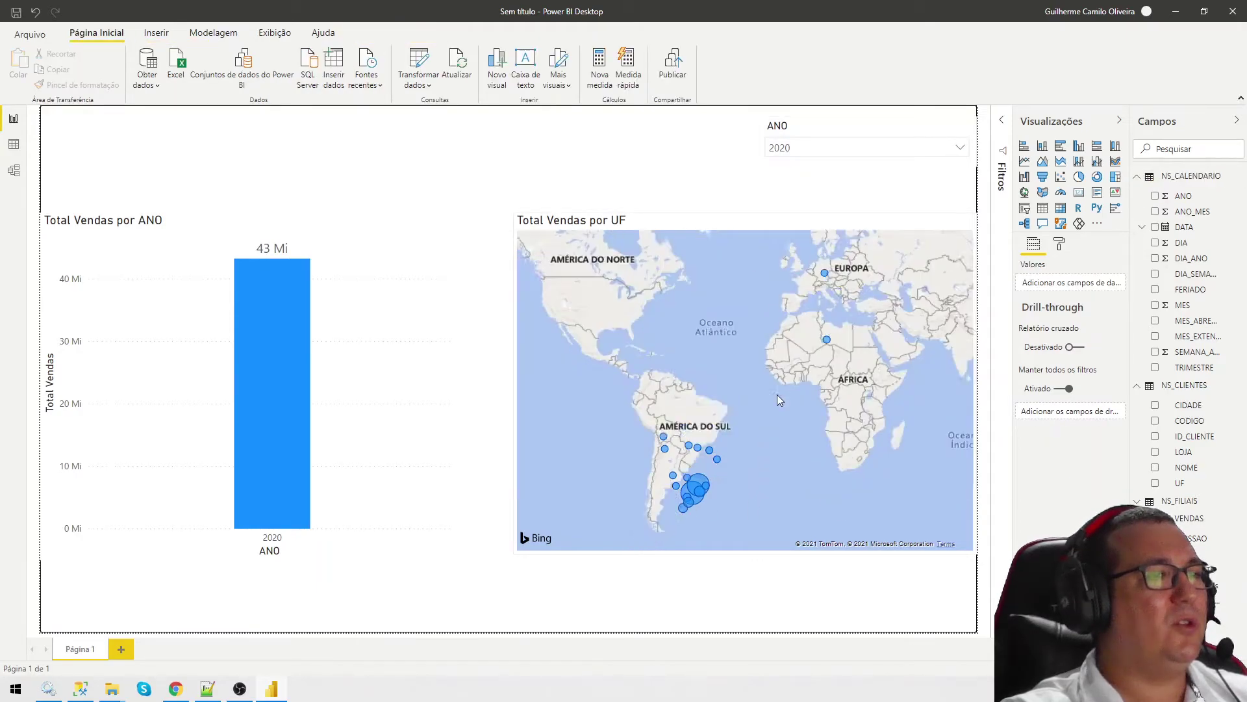
pyautogui.click(786, 363)
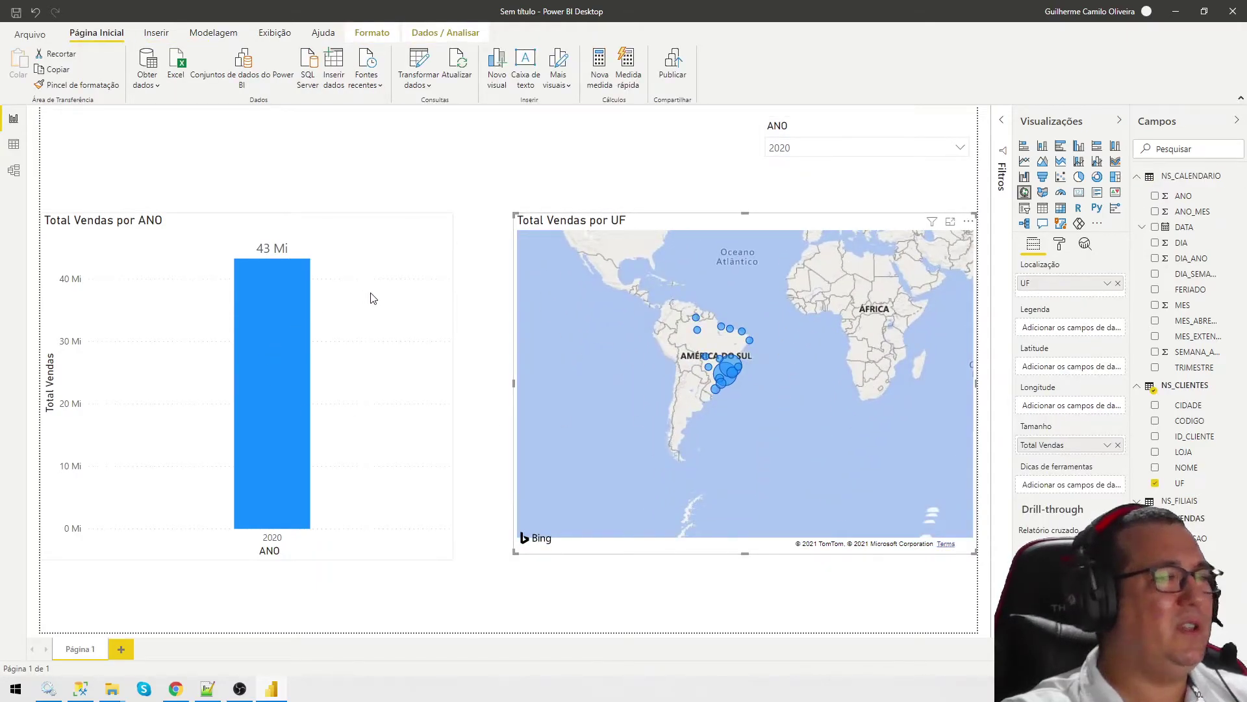
# - Replace ANO with MES_ABREVIADO from NS_CALENDARIO on the axis of the Total Vendas column chart
pyautogui.click(252, 262)
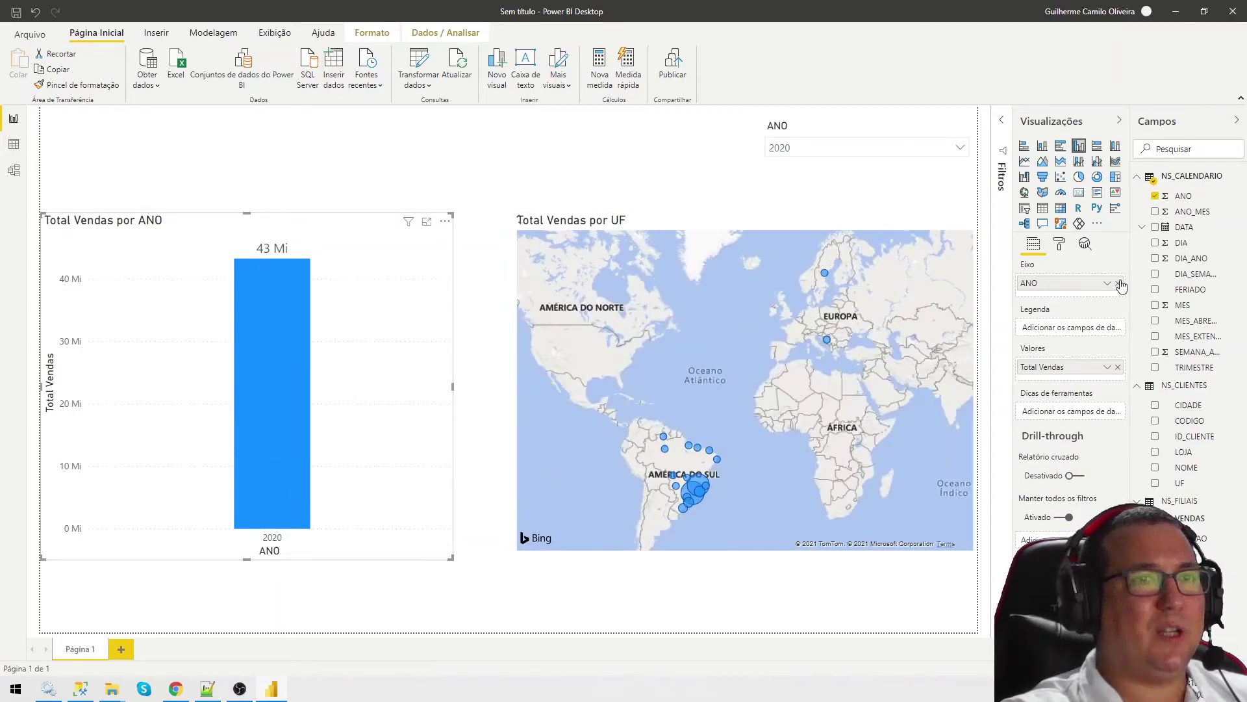
pyautogui.click(1119, 283)
pyautogui.moveTo(1195, 320); pyautogui.dragTo(1082, 282)
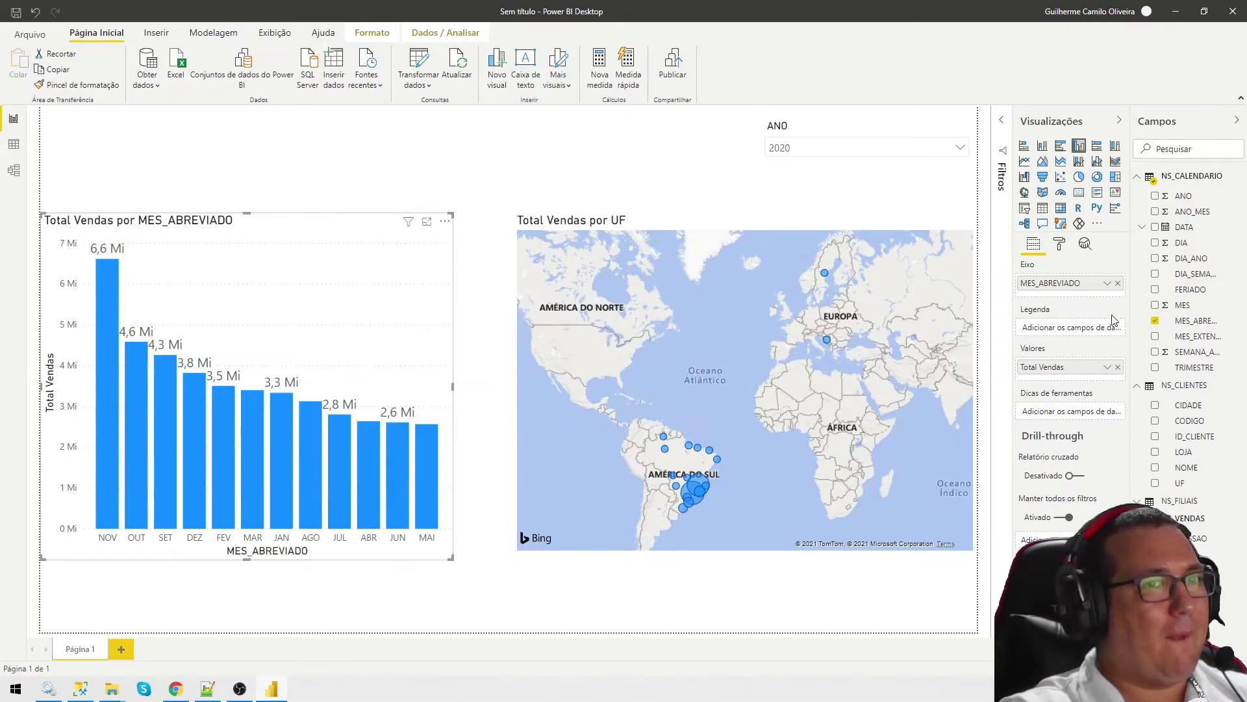
pyautogui.click(1107, 284)
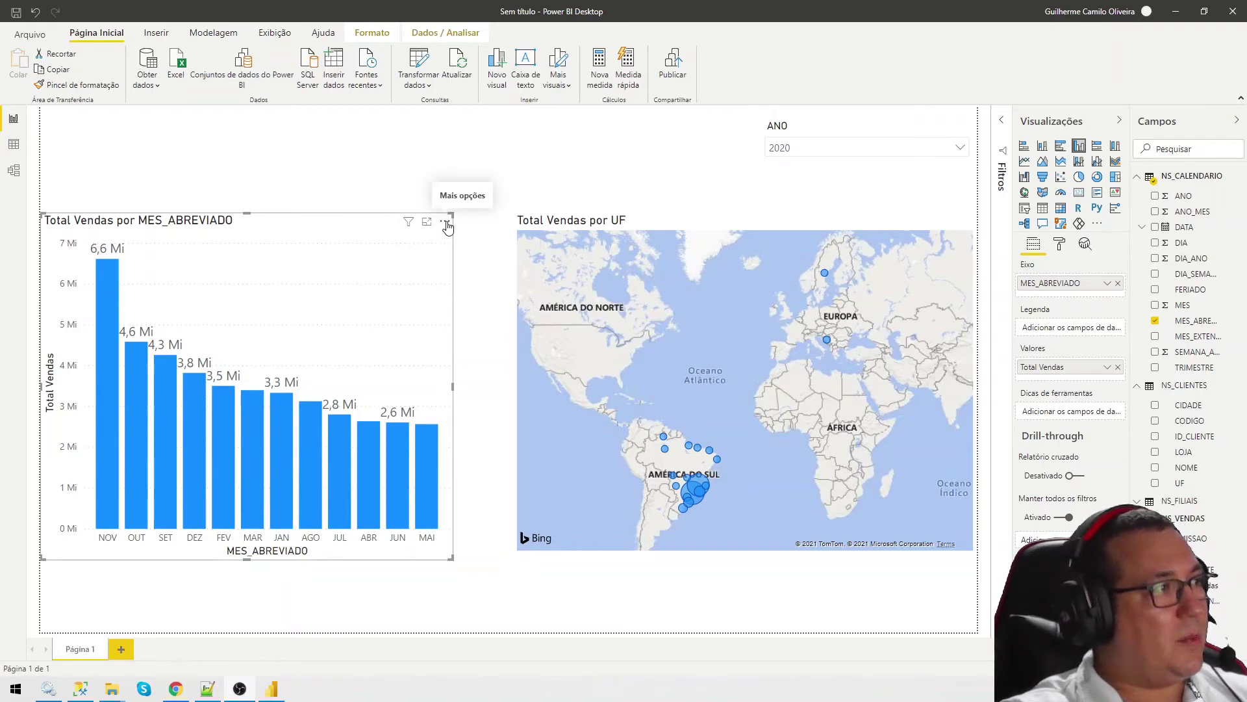
# - Sort the Total Vendas column chart by MES_ABREVIADO instead of by sales value
pyautogui.click(446, 225)
pyautogui.moveTo(496, 333)
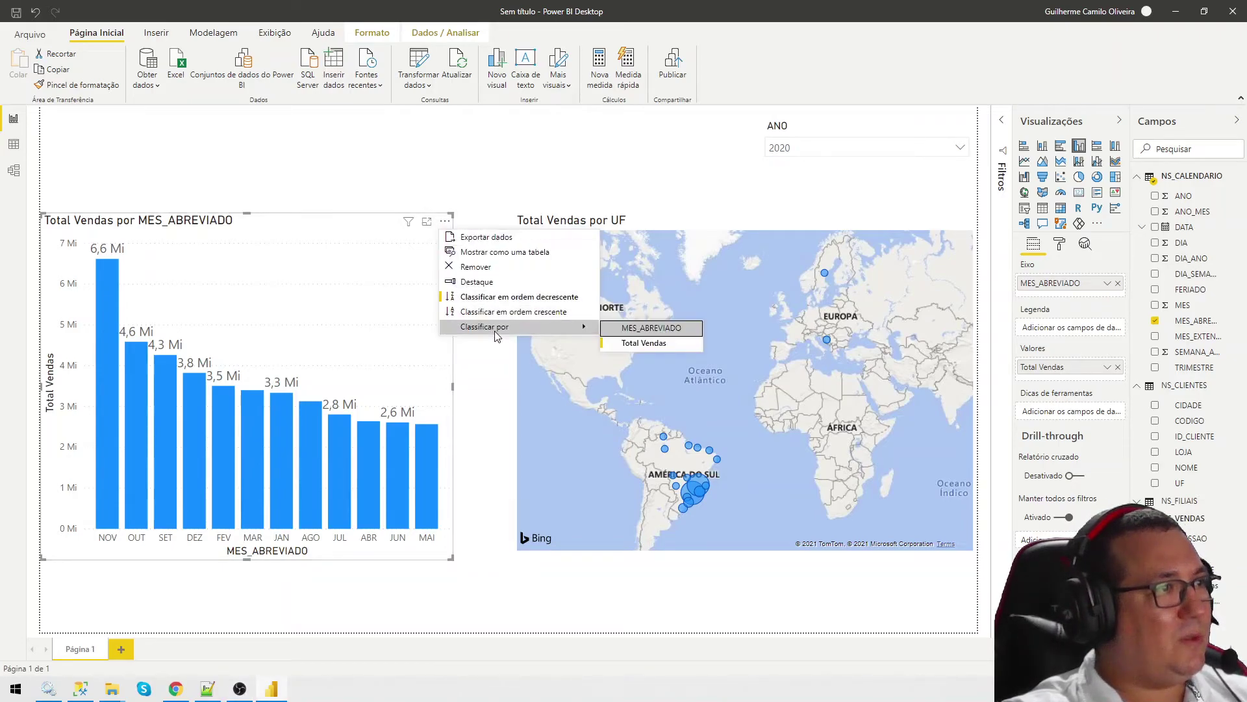
pyautogui.click(654, 332)
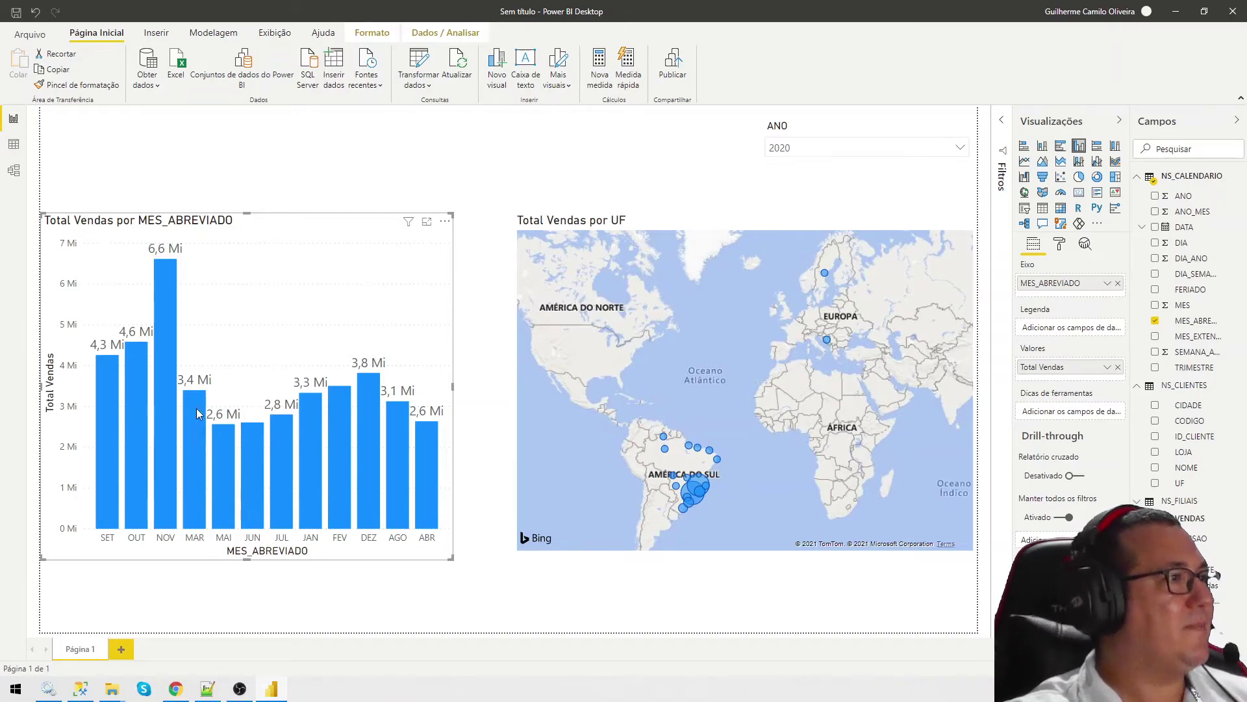
# - Set the MES_ABREVIADO column of NS_CALENDARIO to sort by MES in the data view, and return to the report page
pyautogui.click(14, 146)
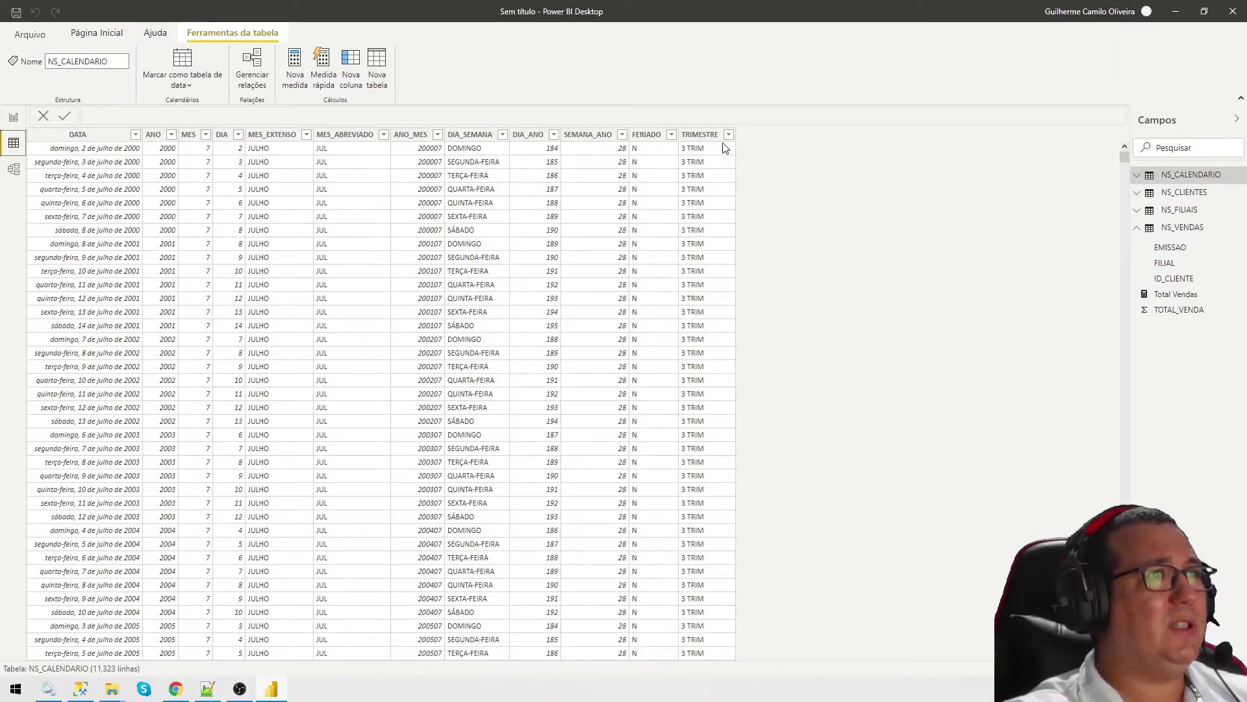
pyautogui.click(345, 135)
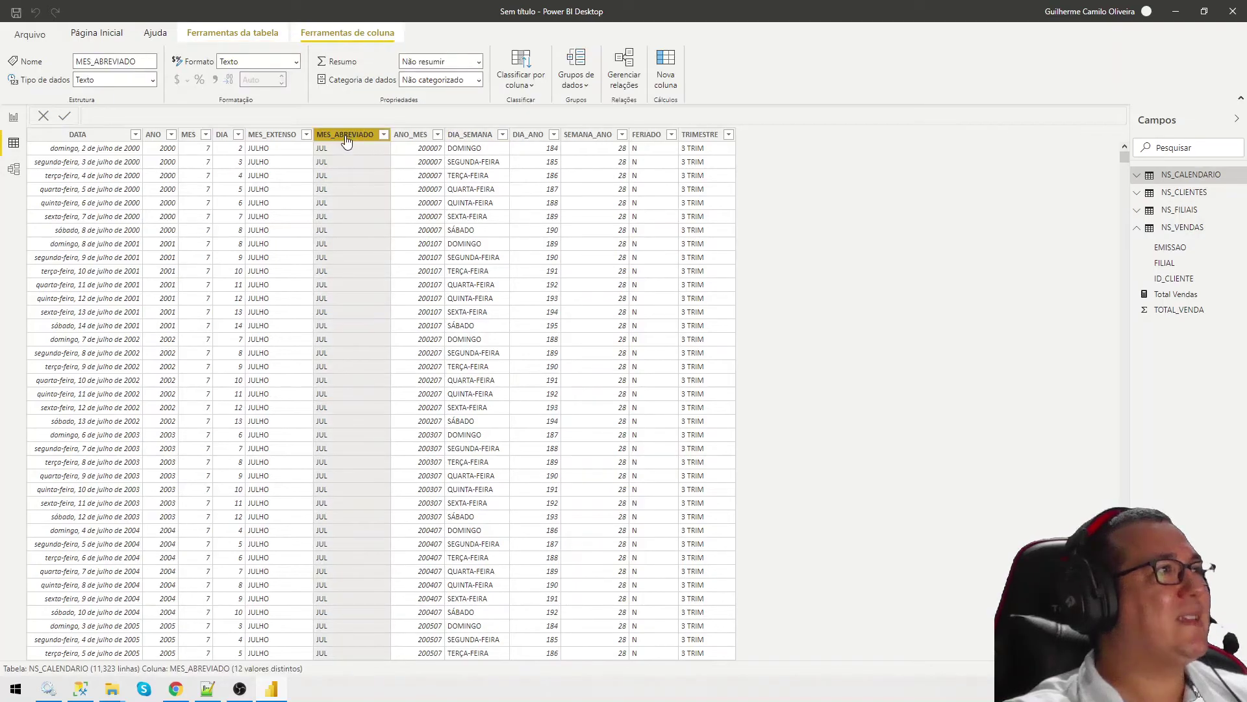
pyautogui.click(532, 85)
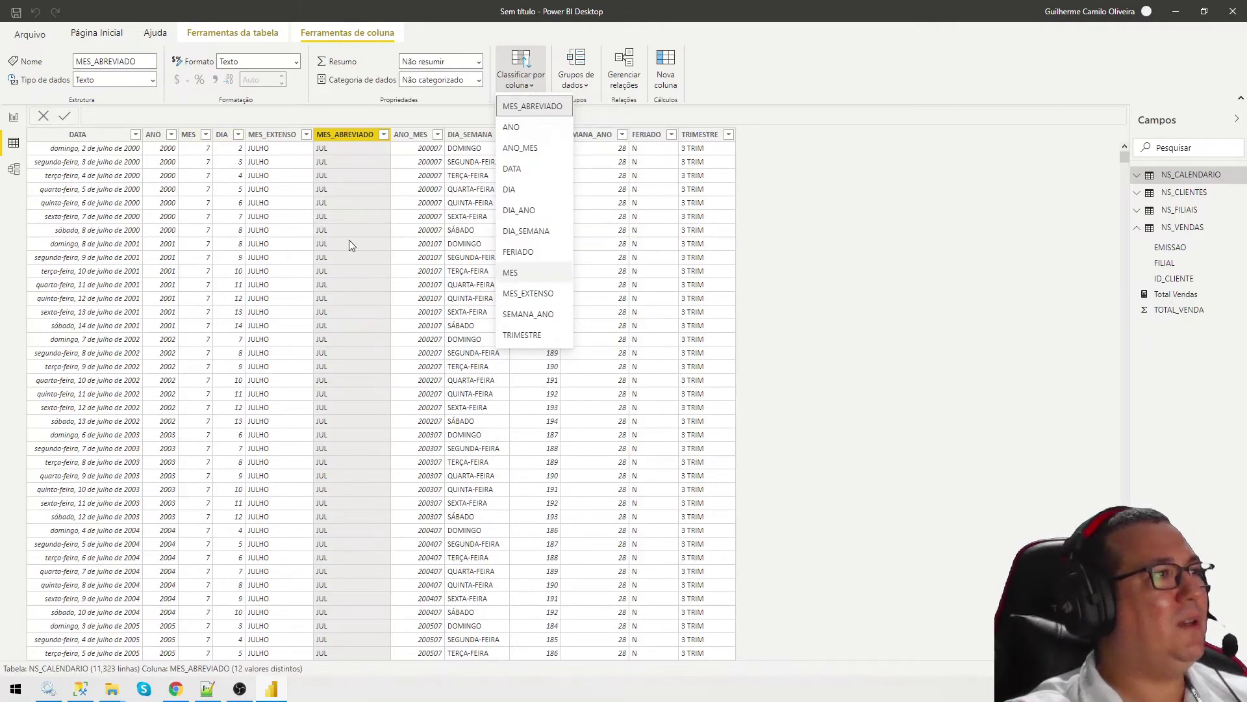
pyautogui.click(510, 276)
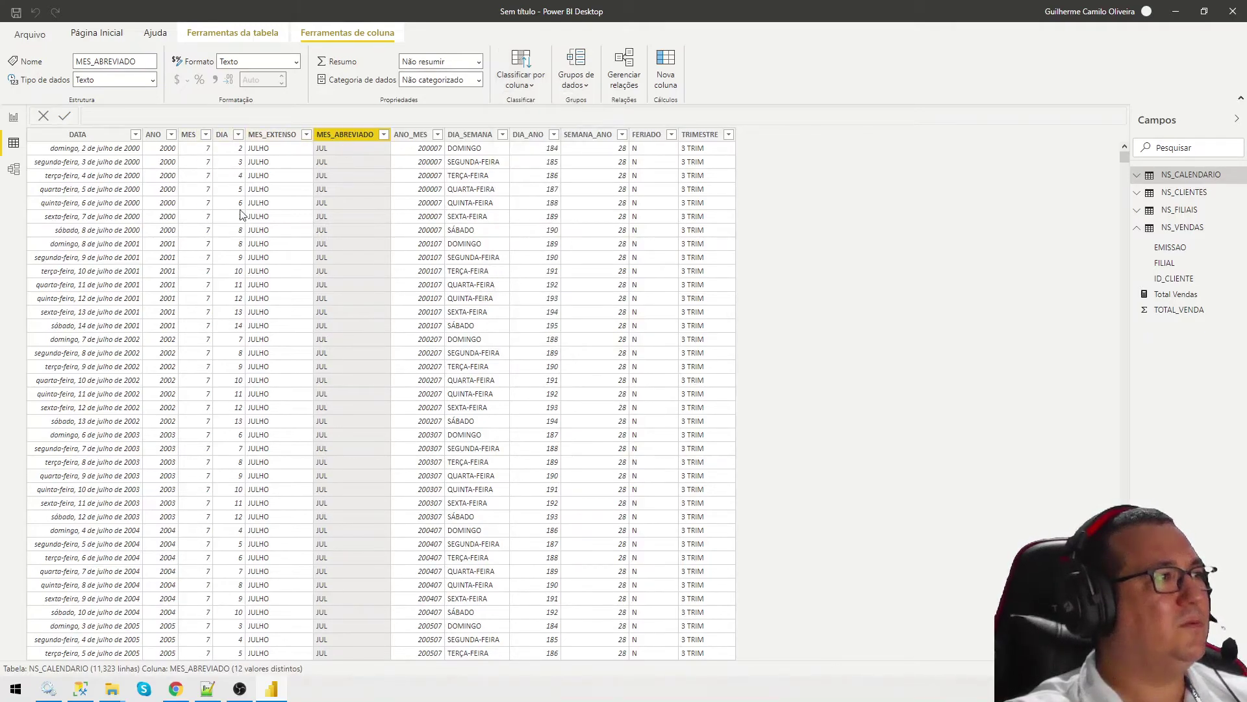
pyautogui.click(15, 118)
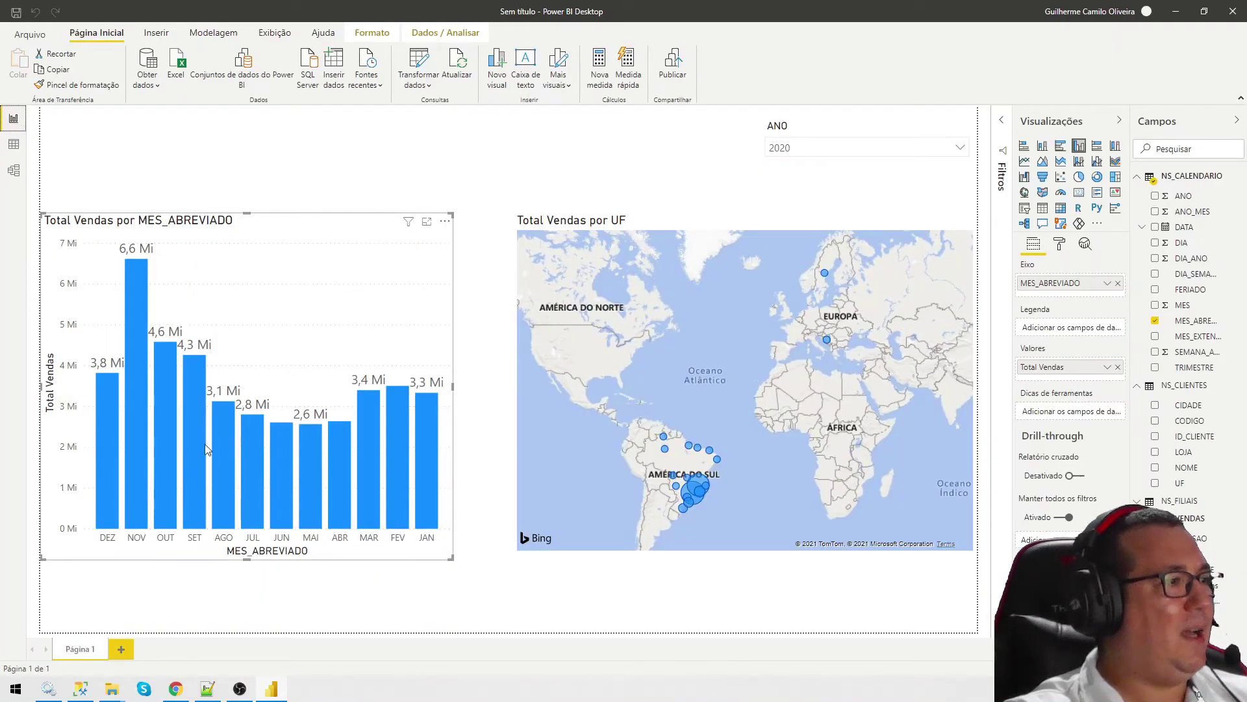
# - Sort the monthly sales chart in ascending month order and move it to the page's lower-left corner
pyautogui.click(445, 221)
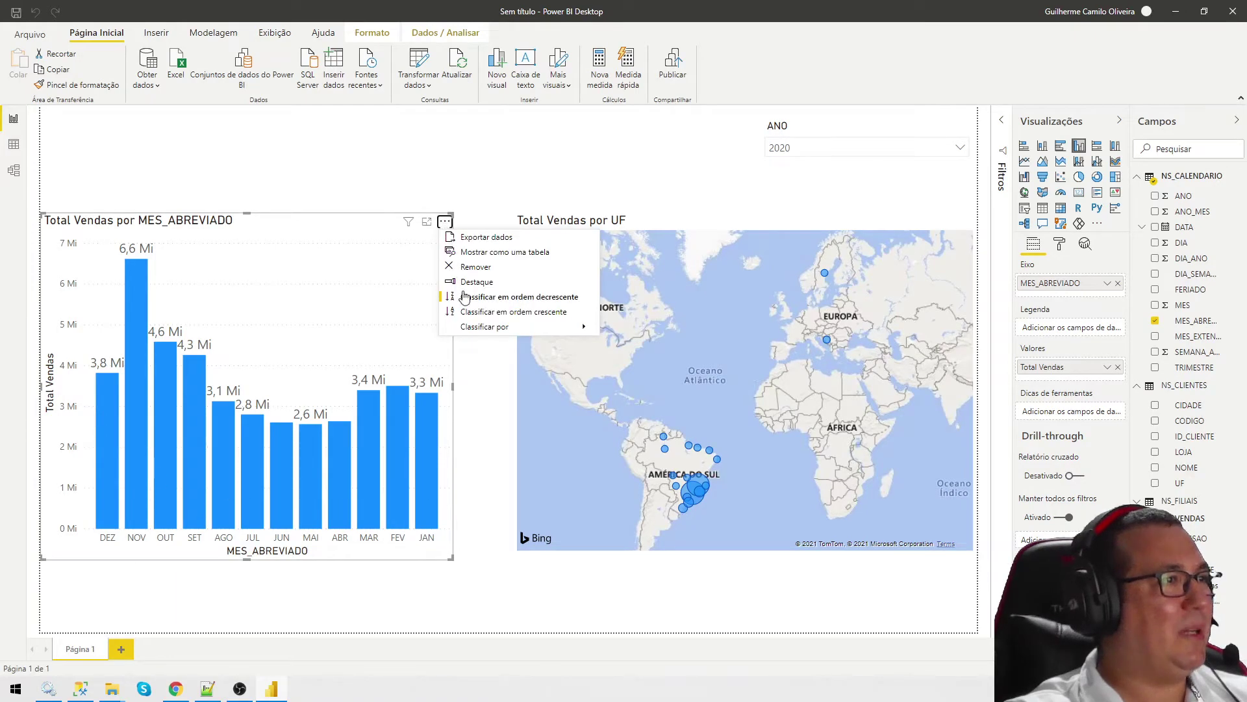
pyautogui.press('Escape')
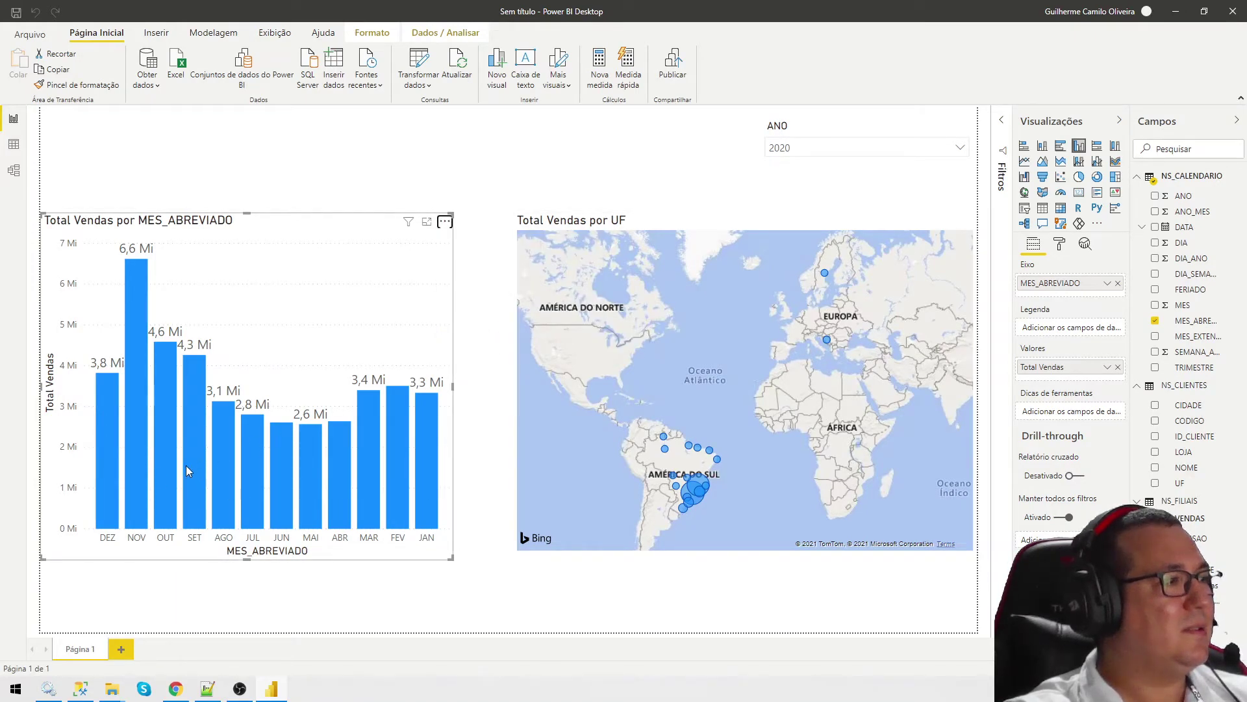
pyautogui.moveTo(333, 221); pyautogui.dragTo(361, 167)
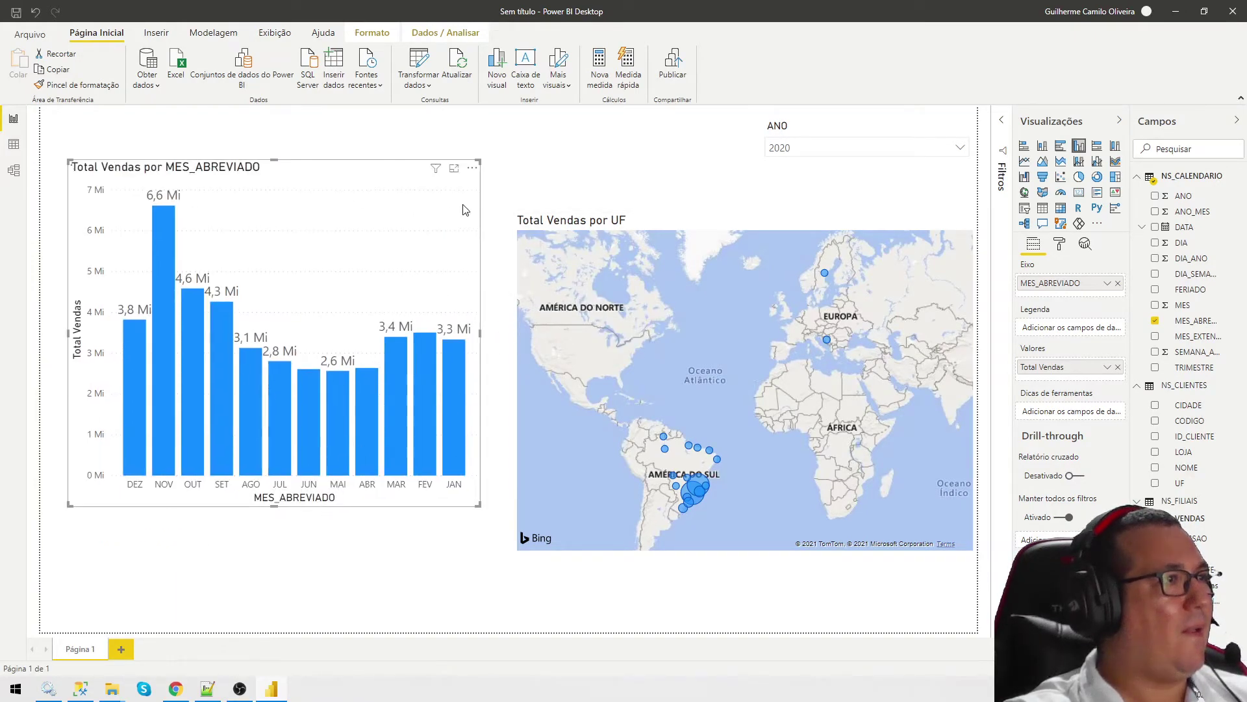
pyautogui.click(472, 169)
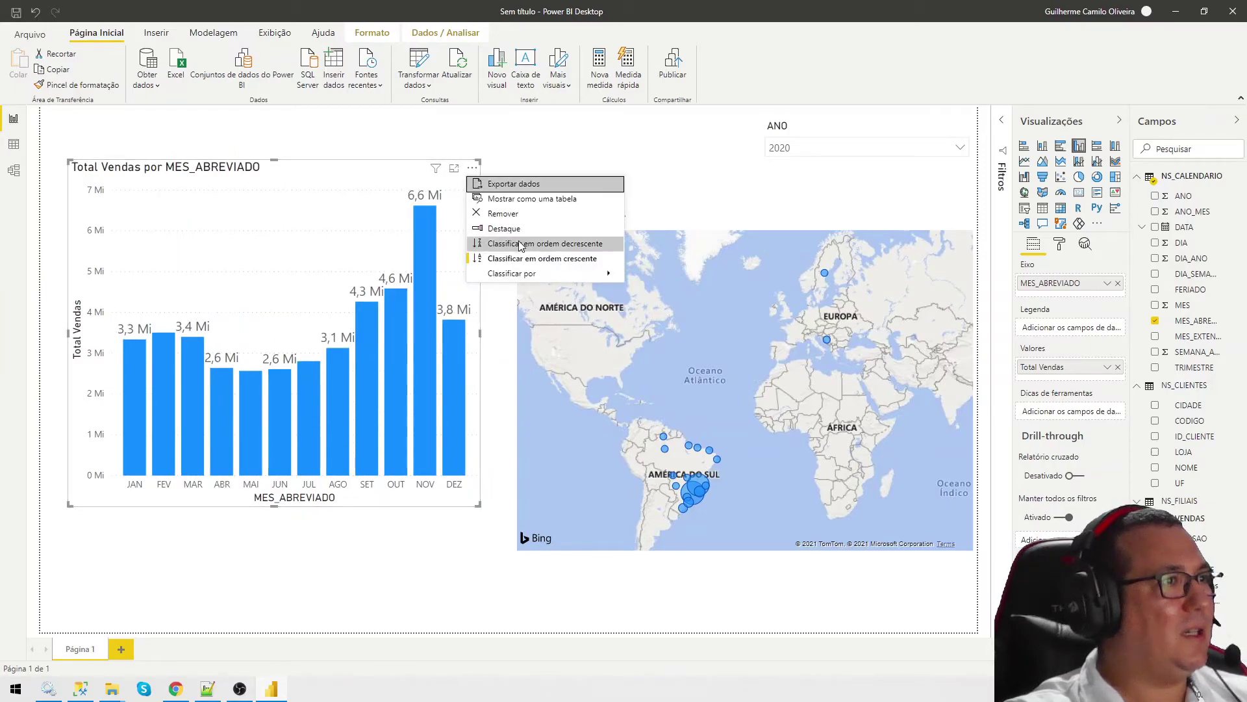
pyautogui.click(369, 559)
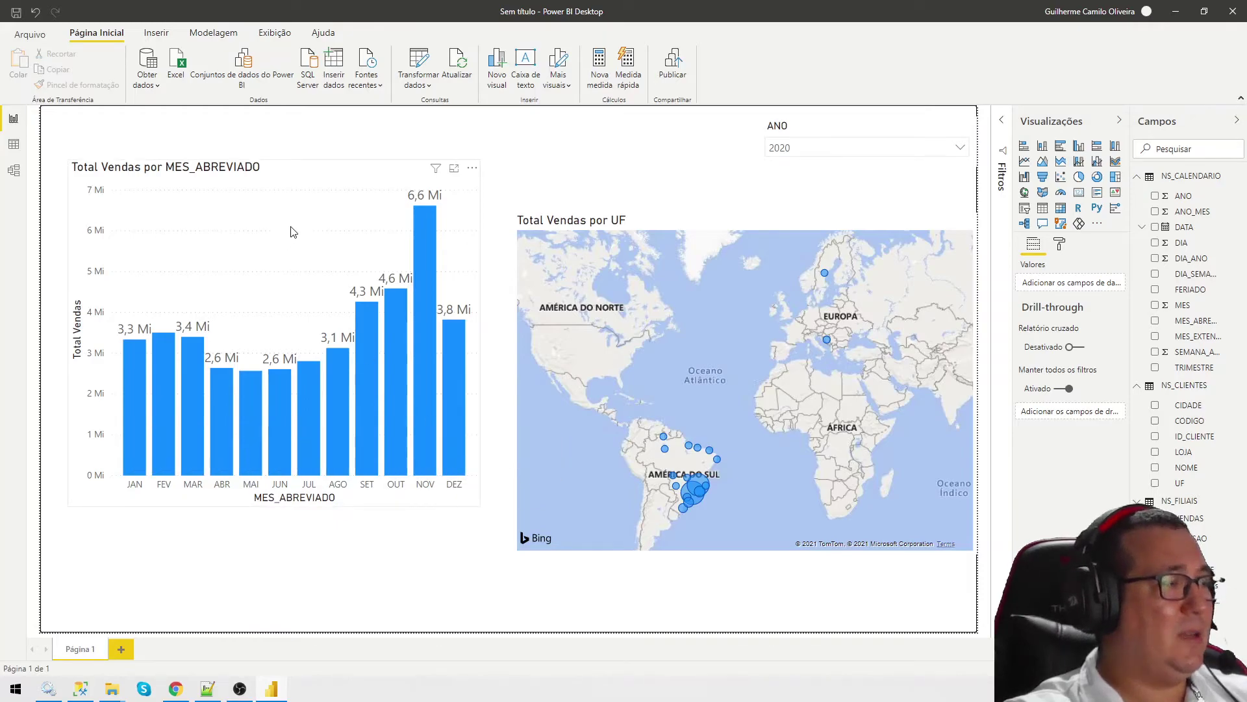
pyautogui.moveTo(245, 334); pyautogui.dragTo(251, 367)
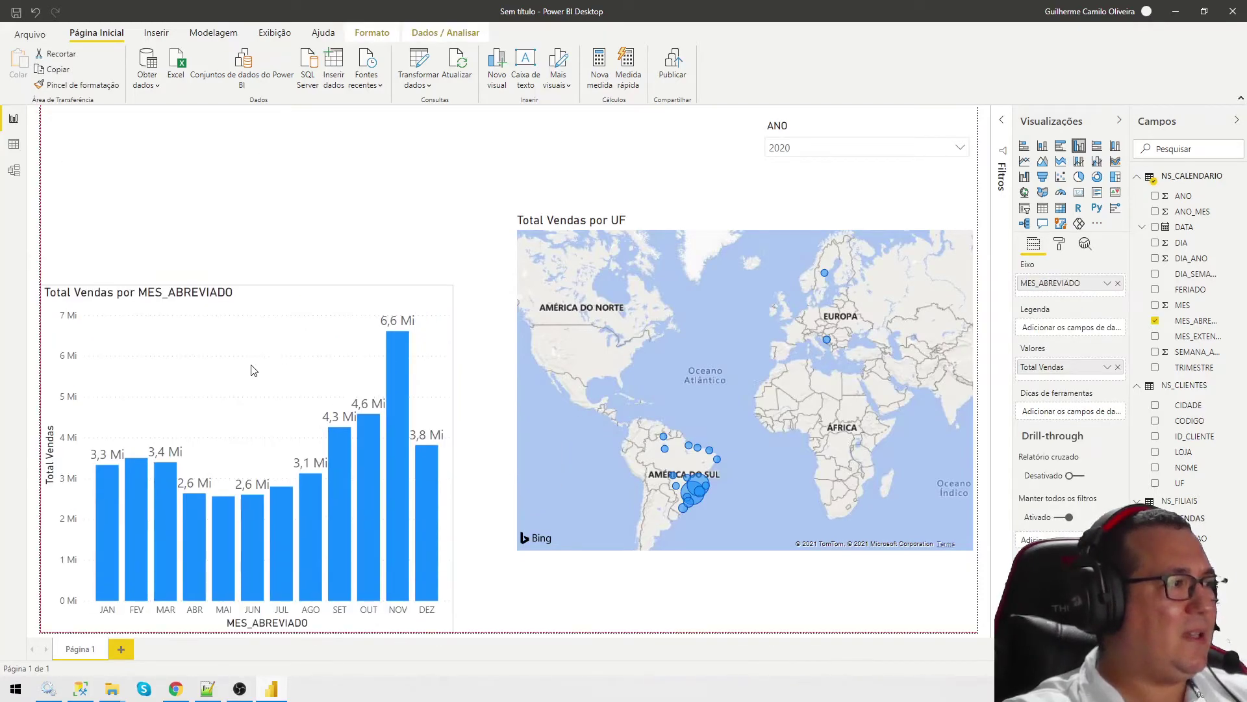
# - Delete the Total Vendas por UF map and widen the monthly sales chart across nearly the full page
pyautogui.click(1060, 245)
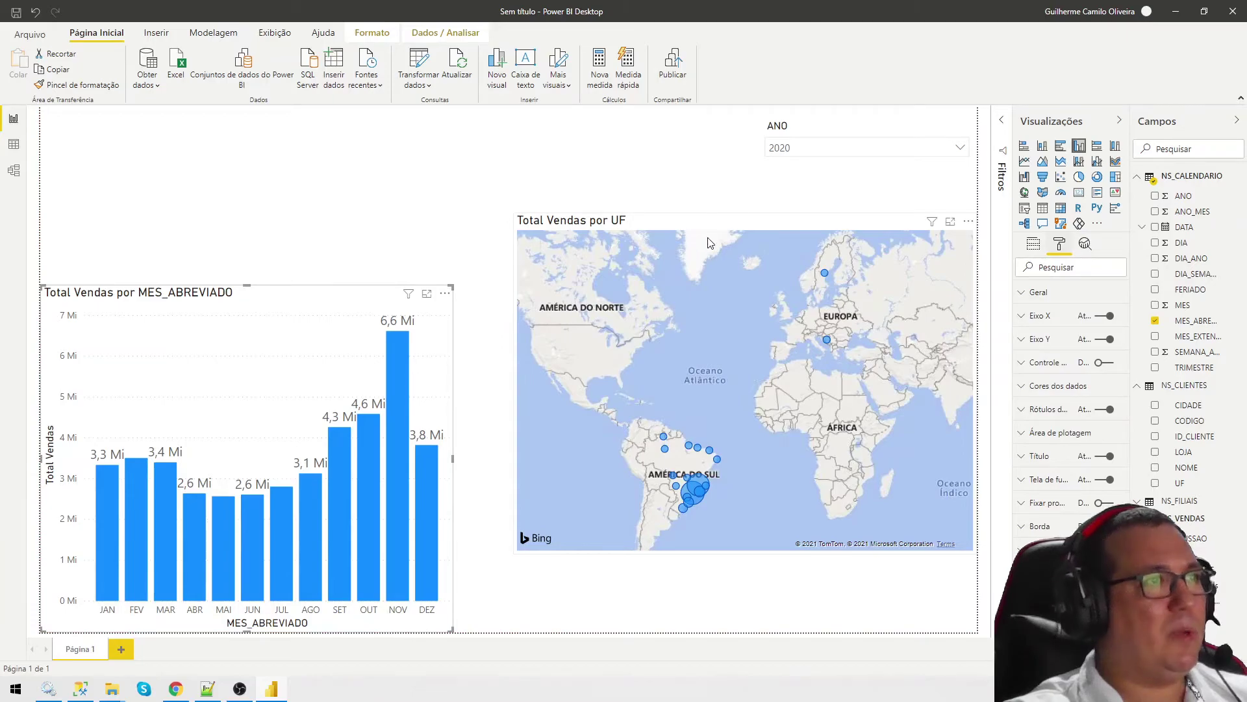
pyautogui.moveTo(704, 243); pyautogui.dragTo(683, 286)
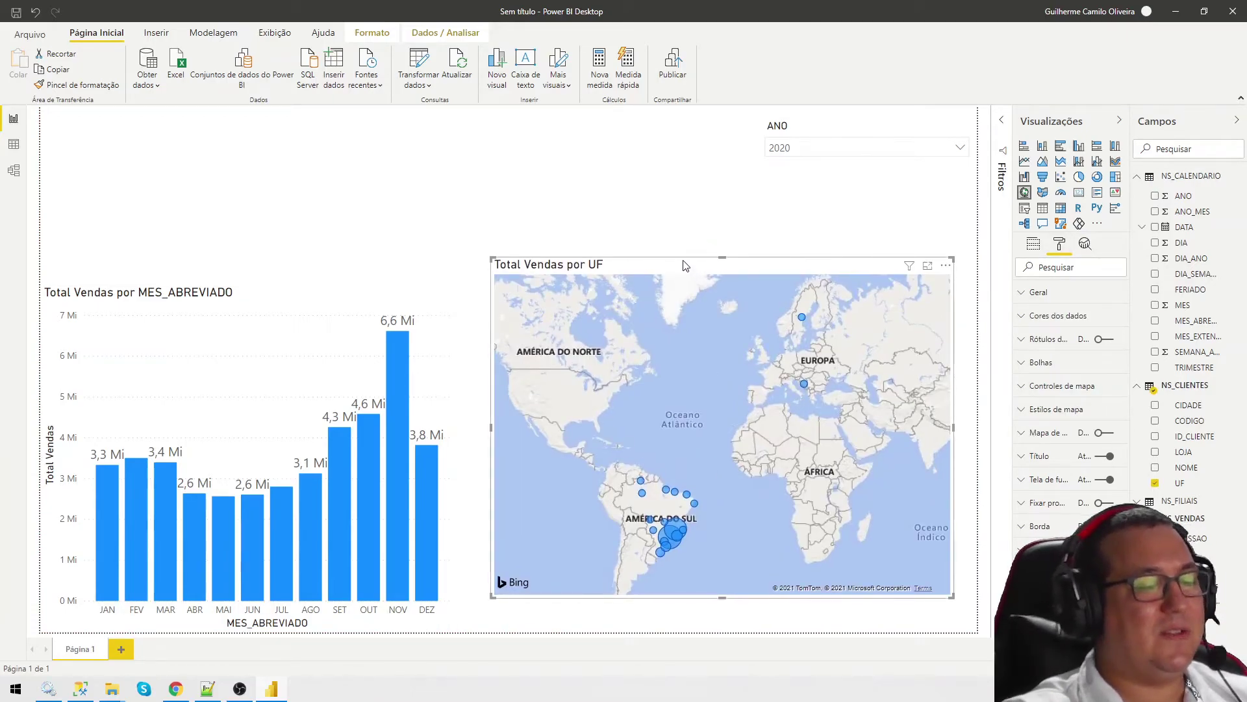
pyautogui.press('Delete')
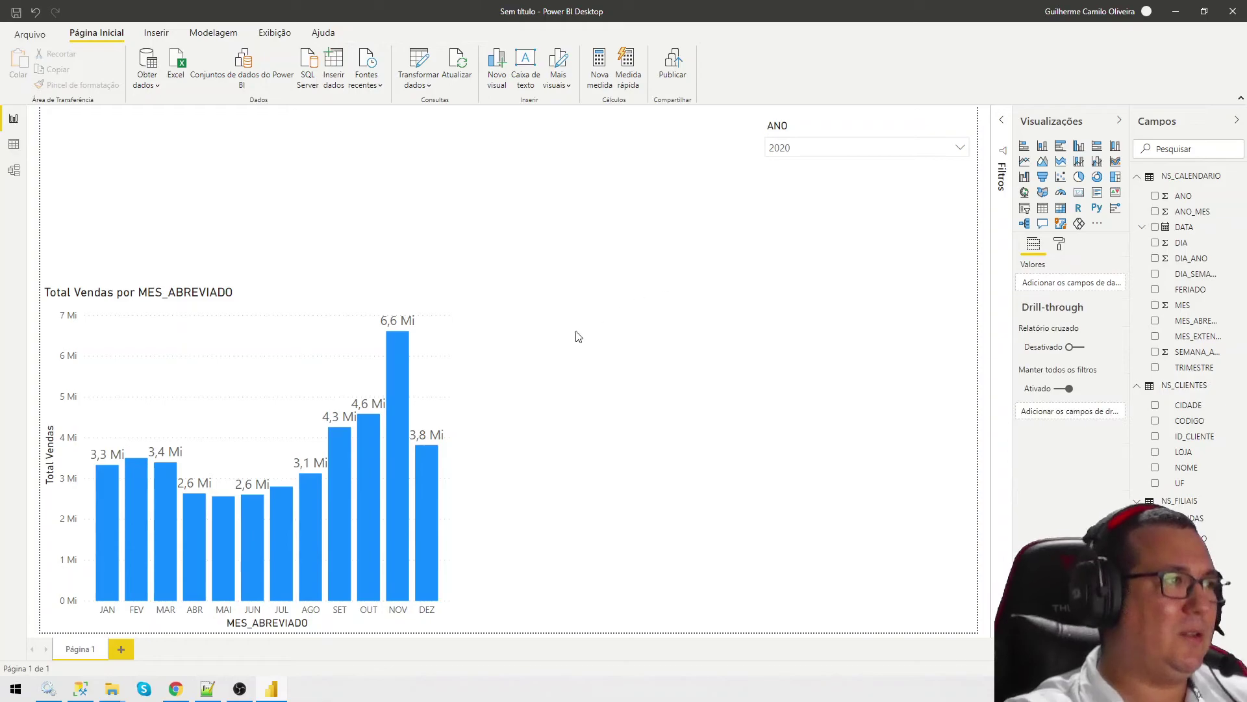
pyautogui.click(455, 430)
pyautogui.moveTo(452, 458); pyautogui.dragTo(969, 462)
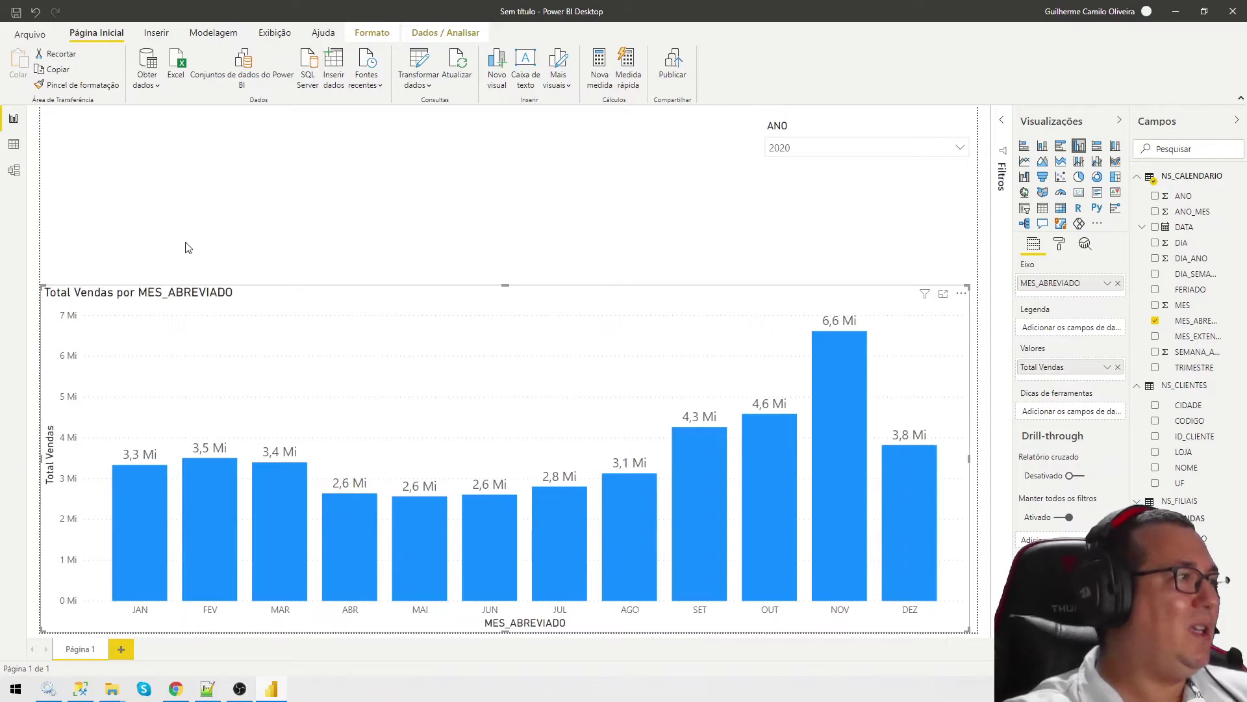
pyautogui.click(221, 260)
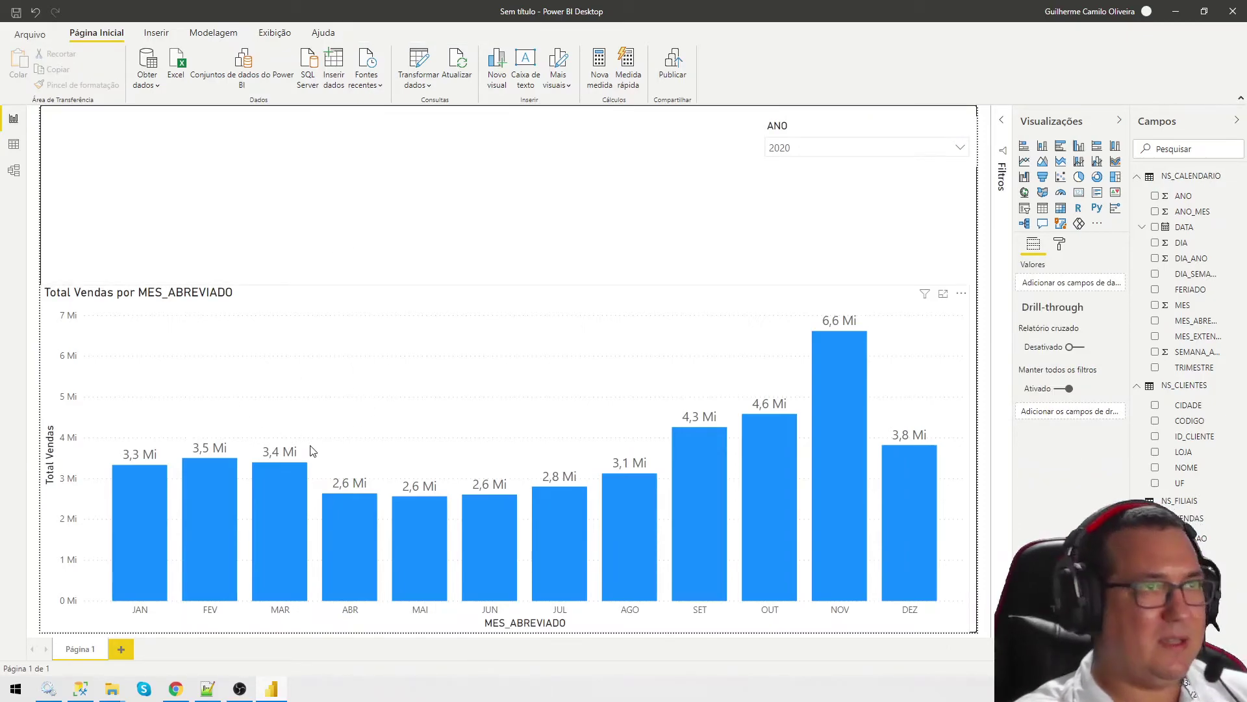
# - Move the slicer a little to the left and replace its ANO field with FILIAL from NS_FILIAIS
pyautogui.moveTo(812, 125); pyautogui.dragTo(718, 124)
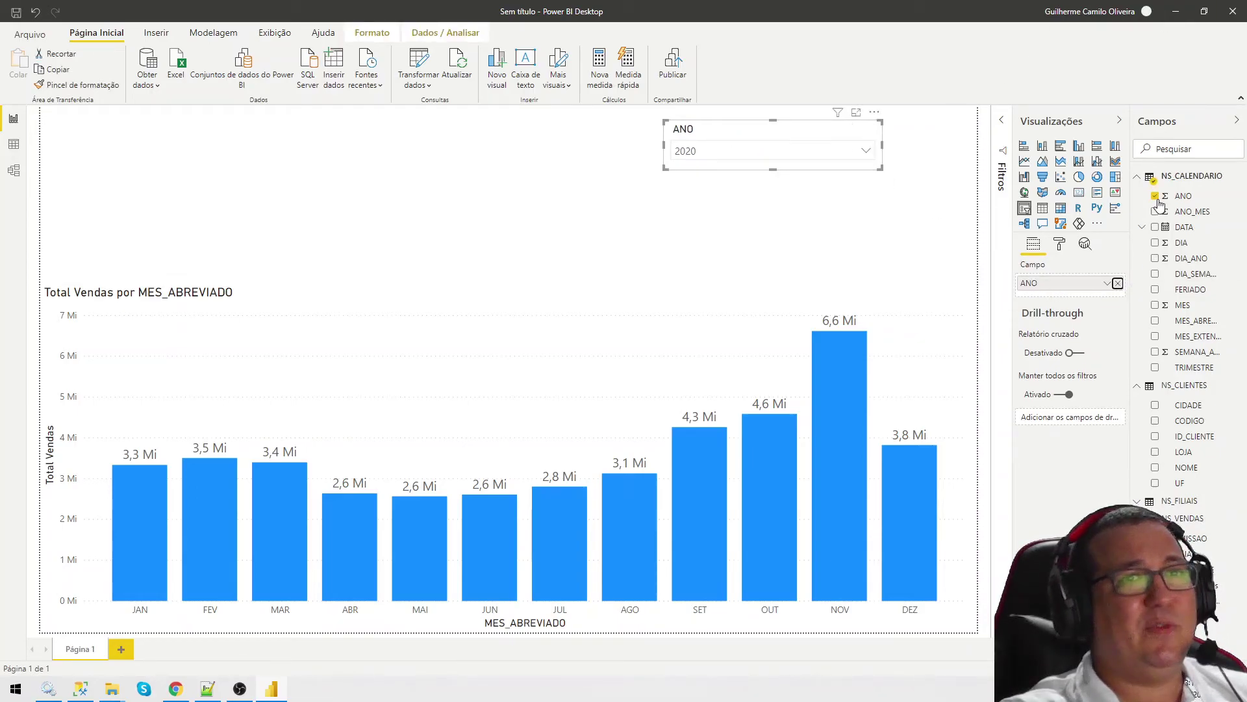
pyautogui.click(1118, 284)
pyautogui.click(1137, 176)
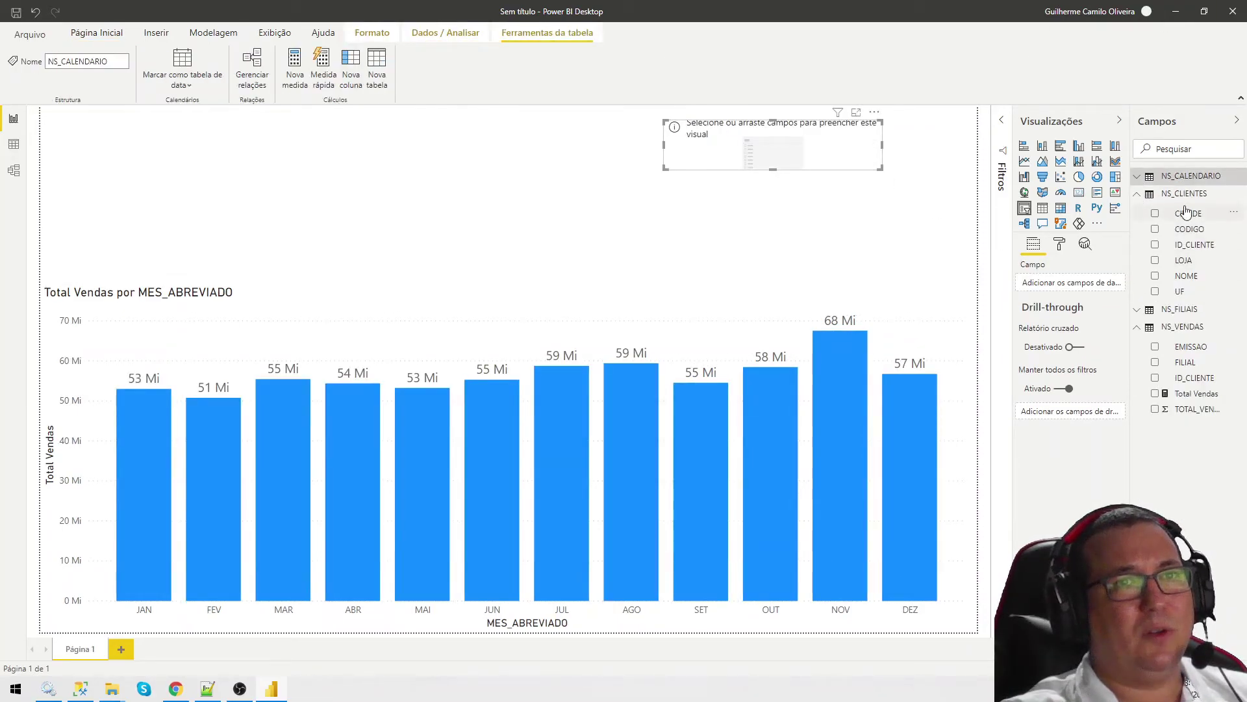
pyautogui.click(1138, 195)
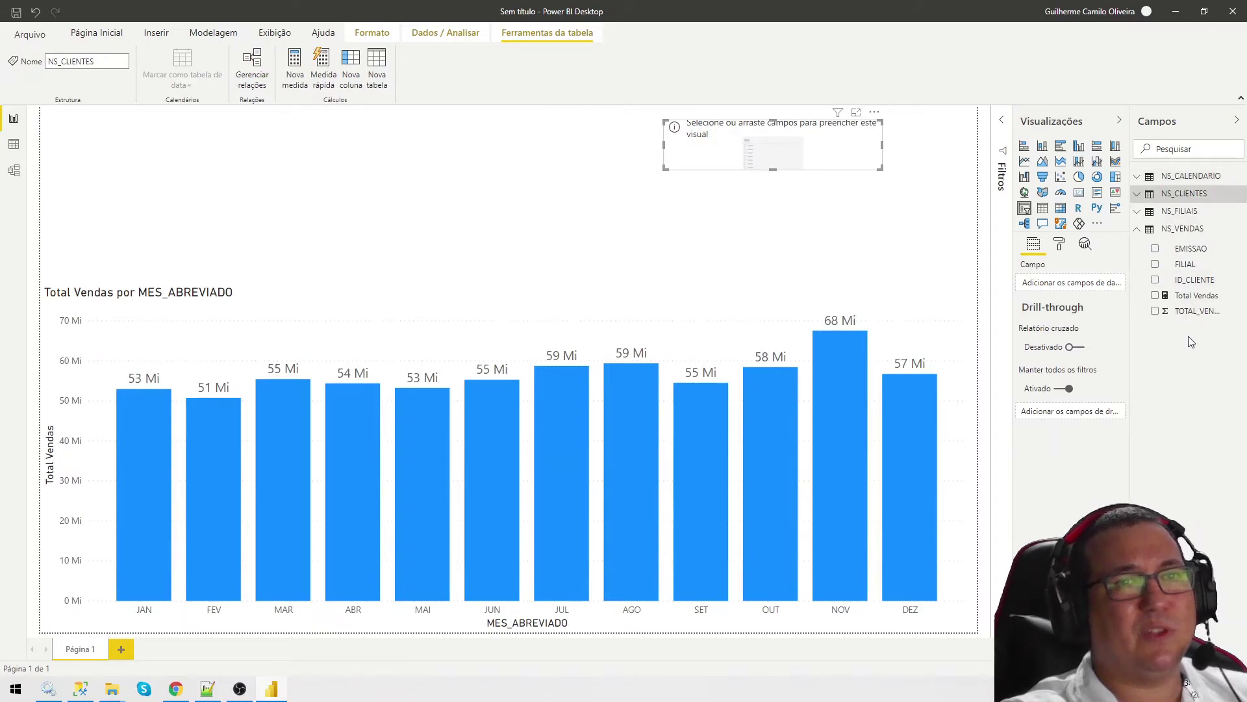
pyautogui.click(1139, 211)
pyautogui.moveTo(1194, 232); pyautogui.dragTo(1072, 283)
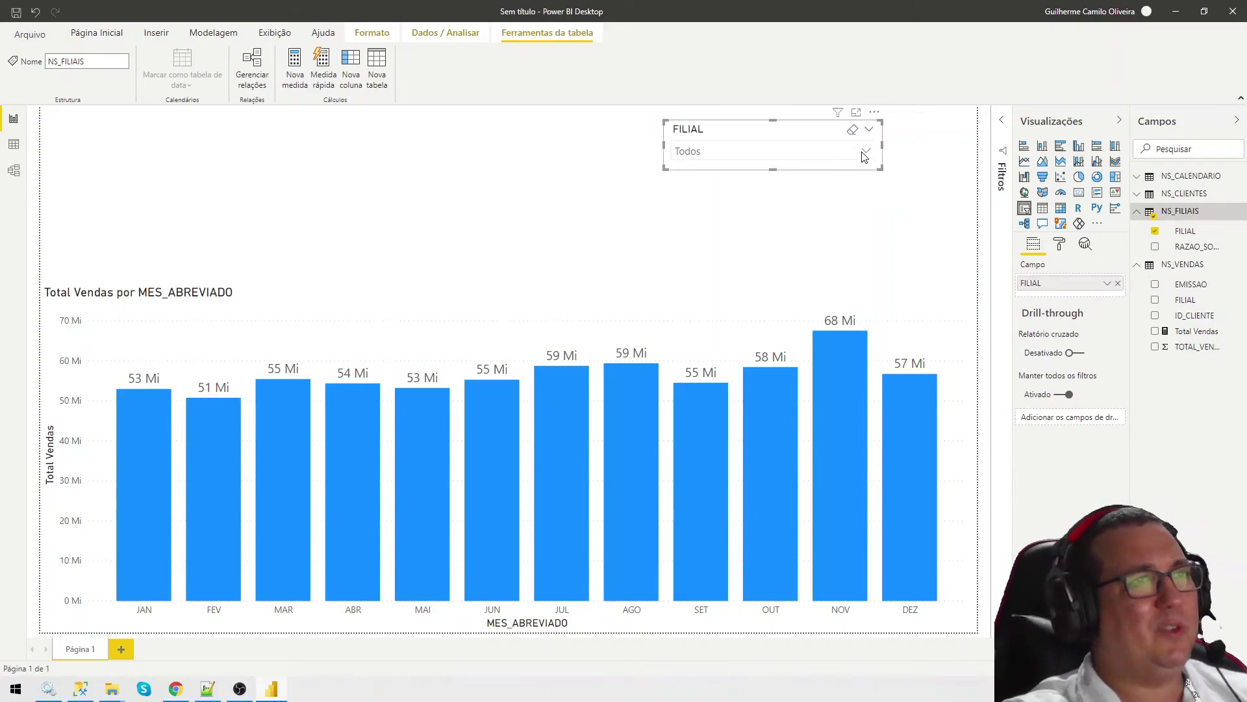
# - Replace the slicer's FILIAL field with ANO from the NS_CALENDARIO table
pyautogui.click(866, 150)
pyautogui.click(611, 260)
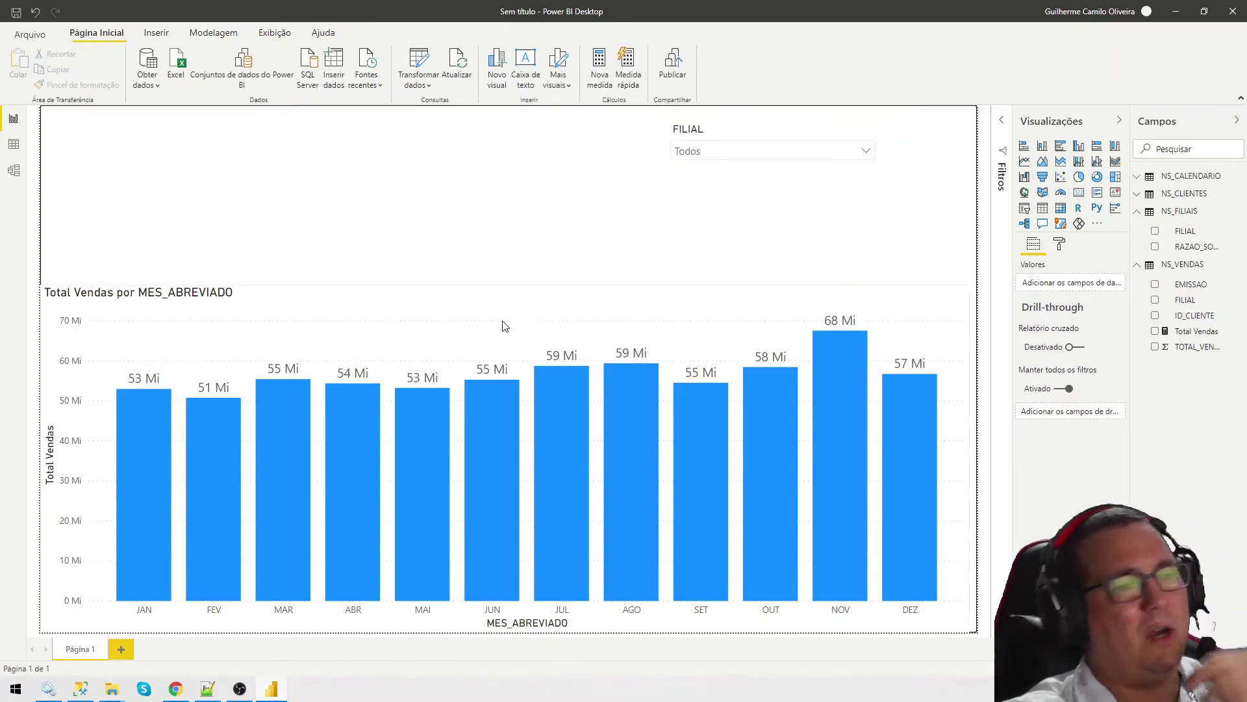
pyautogui.click(807, 136)
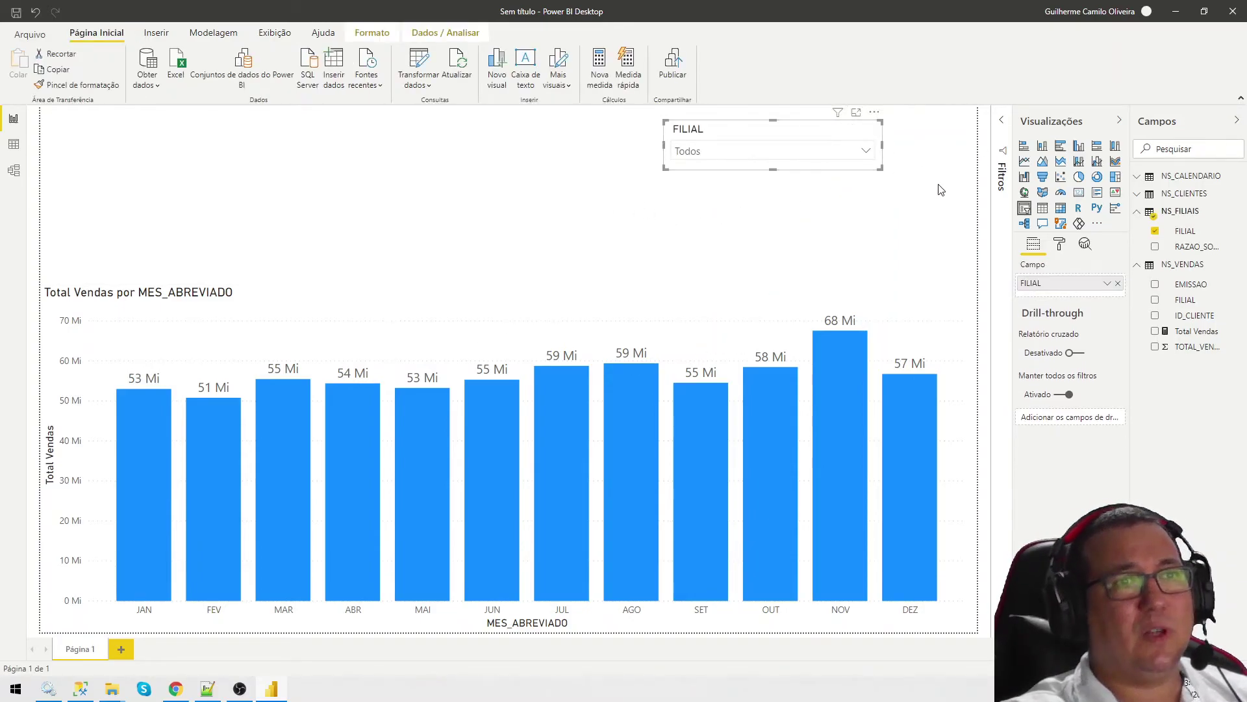
pyautogui.click(1121, 284)
pyautogui.click(1138, 177)
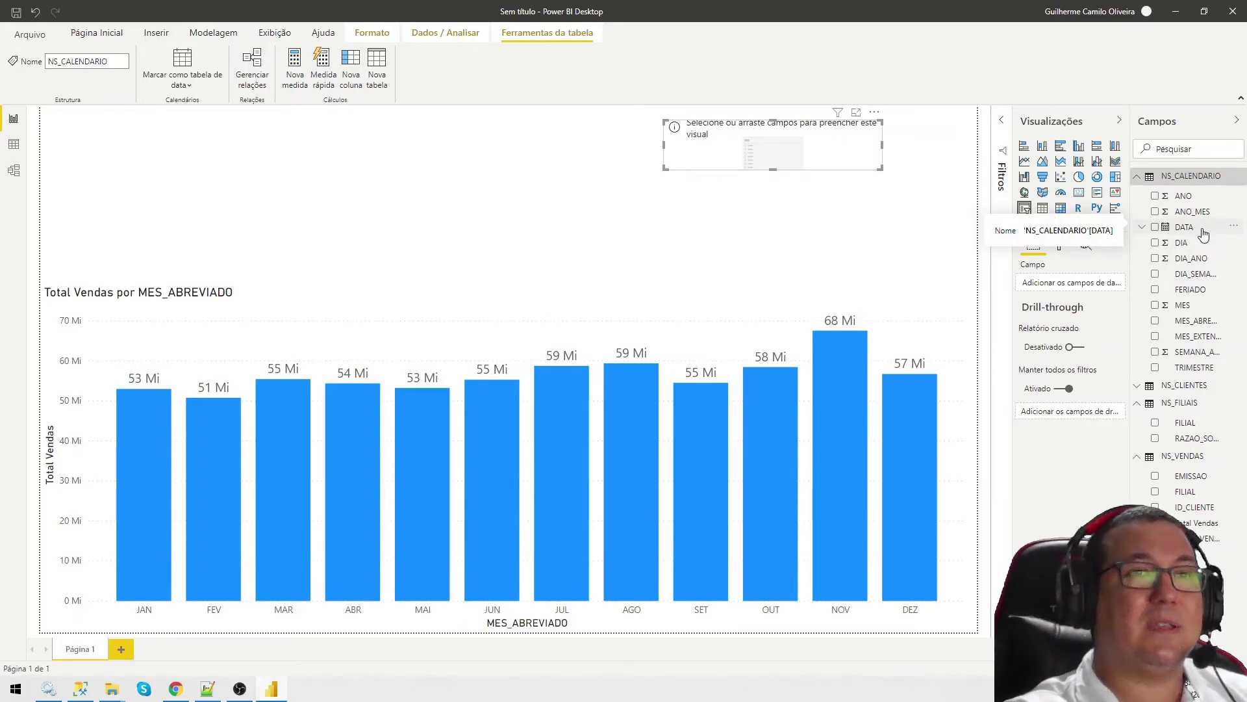
pyautogui.moveTo(1182, 196); pyautogui.dragTo(1068, 283)
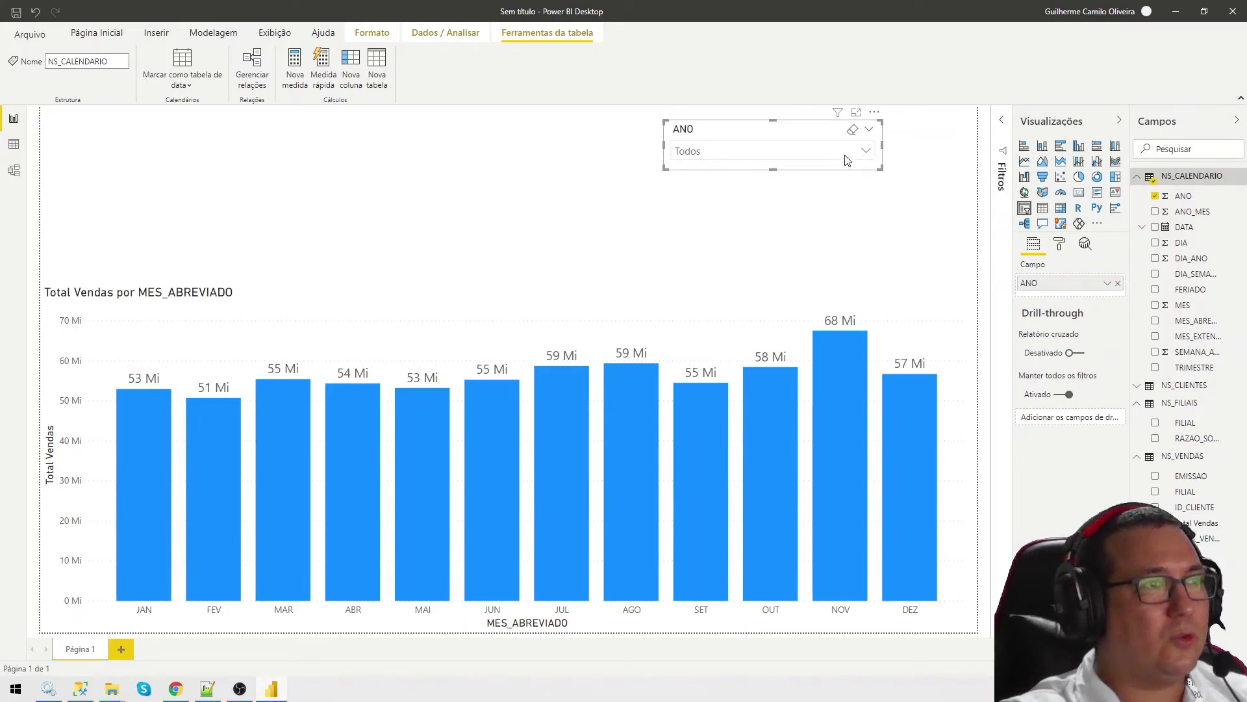
# - Filter the report to the year 2020 with the ANO slicer and close its list
pyautogui.click(864, 151)
pyautogui.scroll(-5, 720, 259)
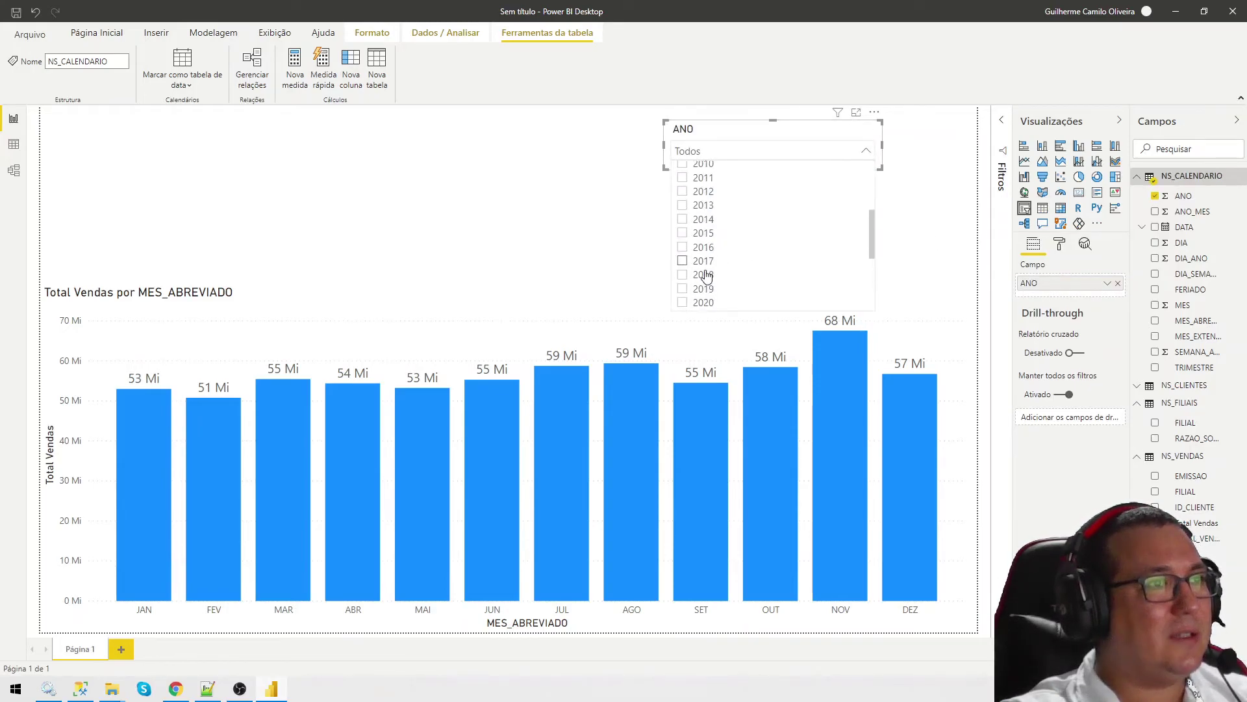
pyautogui.click(683, 303)
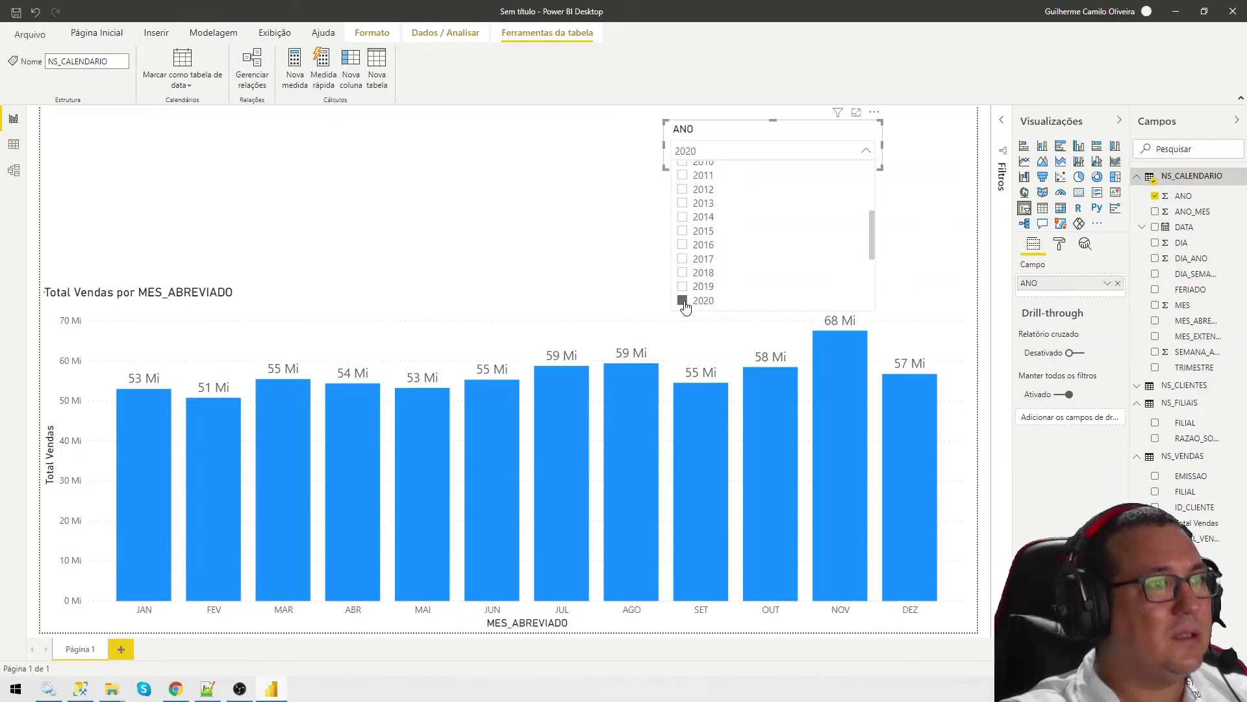
pyautogui.click(590, 256)
# - Collapse NS_CALENDARIO and create a new measure in NS_VENDAS named Total Vendas Ano Anterior
pyautogui.click(1170, 176)
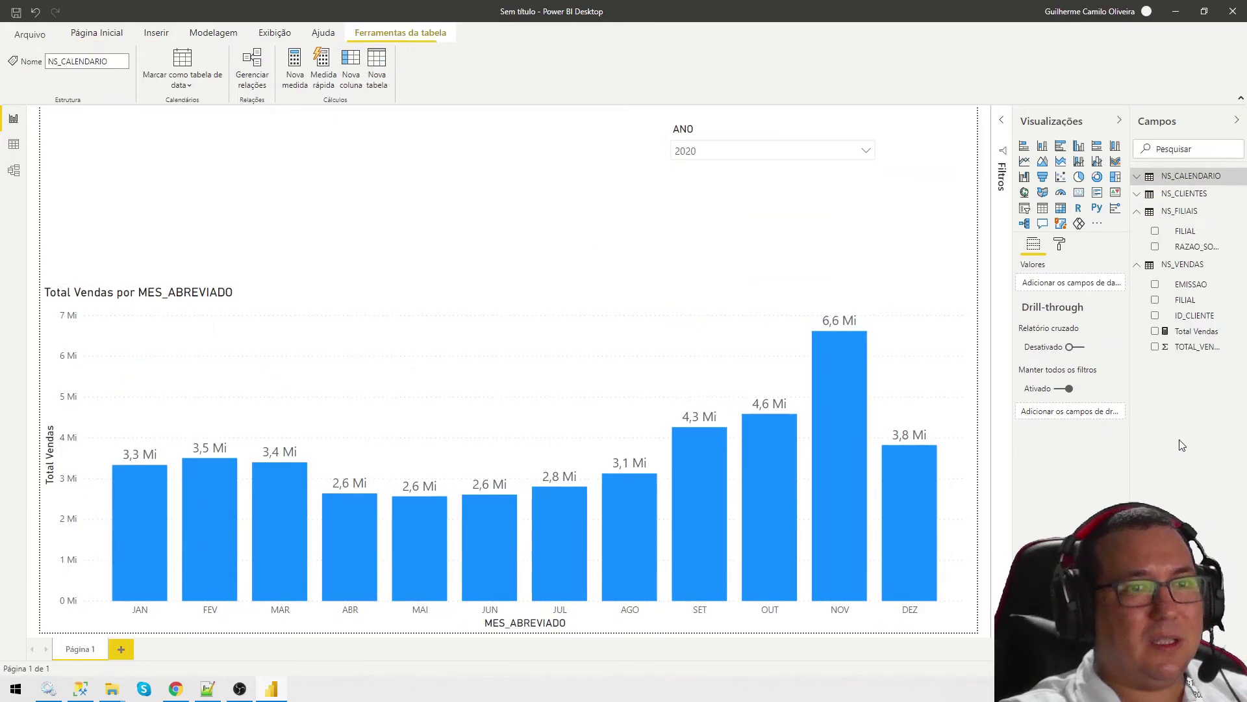
pyautogui.rightClick(1195, 264)
pyautogui.click(543, 207)
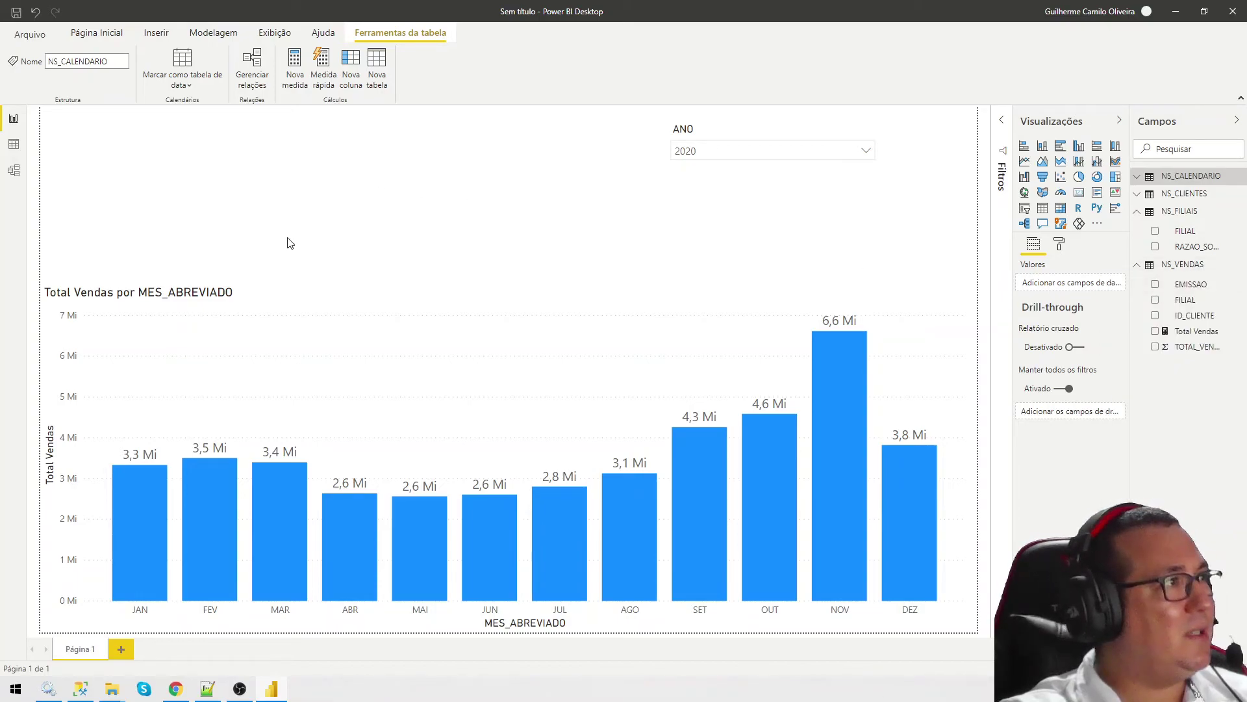
pyautogui.click(144, 82)
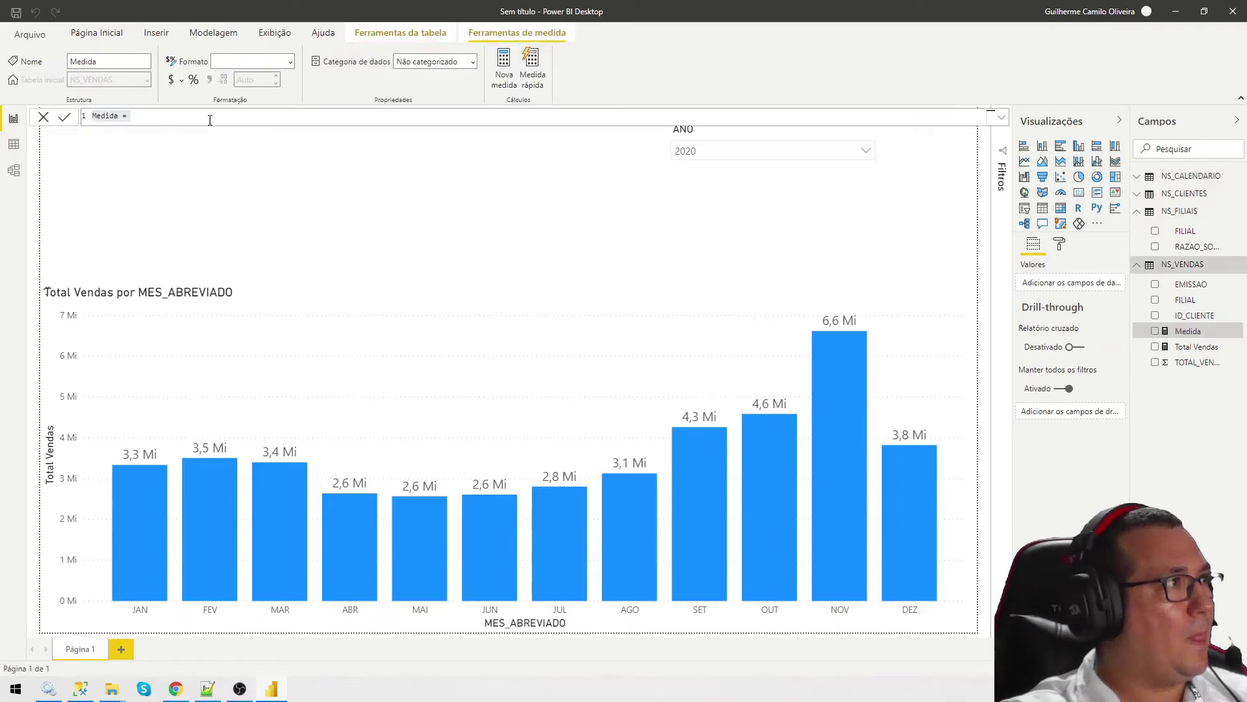
pyautogui.write('Total Vendas Ano A')
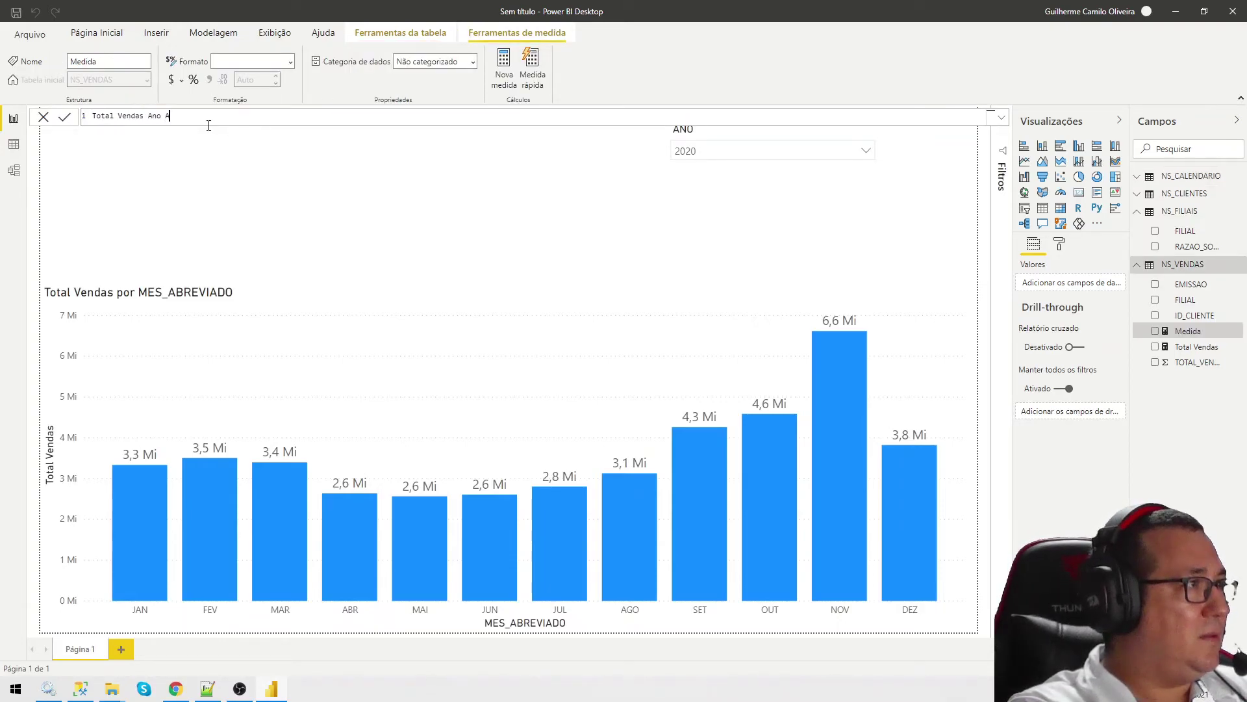
pyautogui.write('nterio')
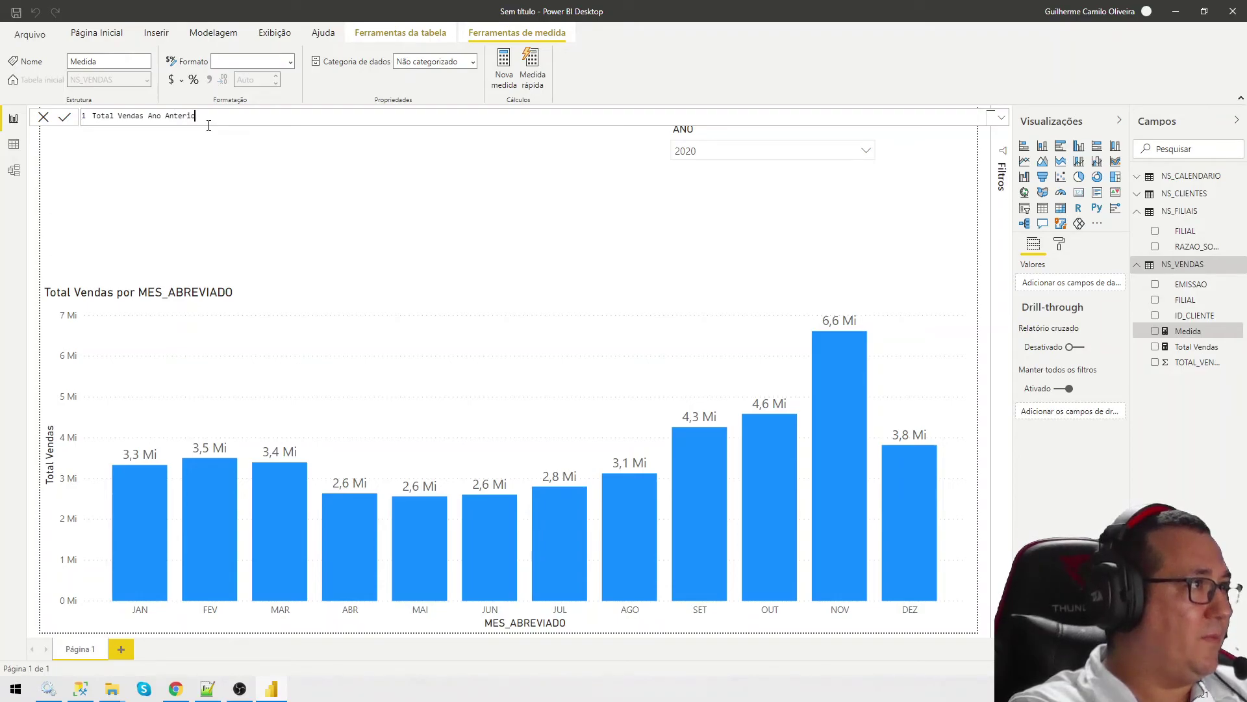
pyautogui.write('r =')
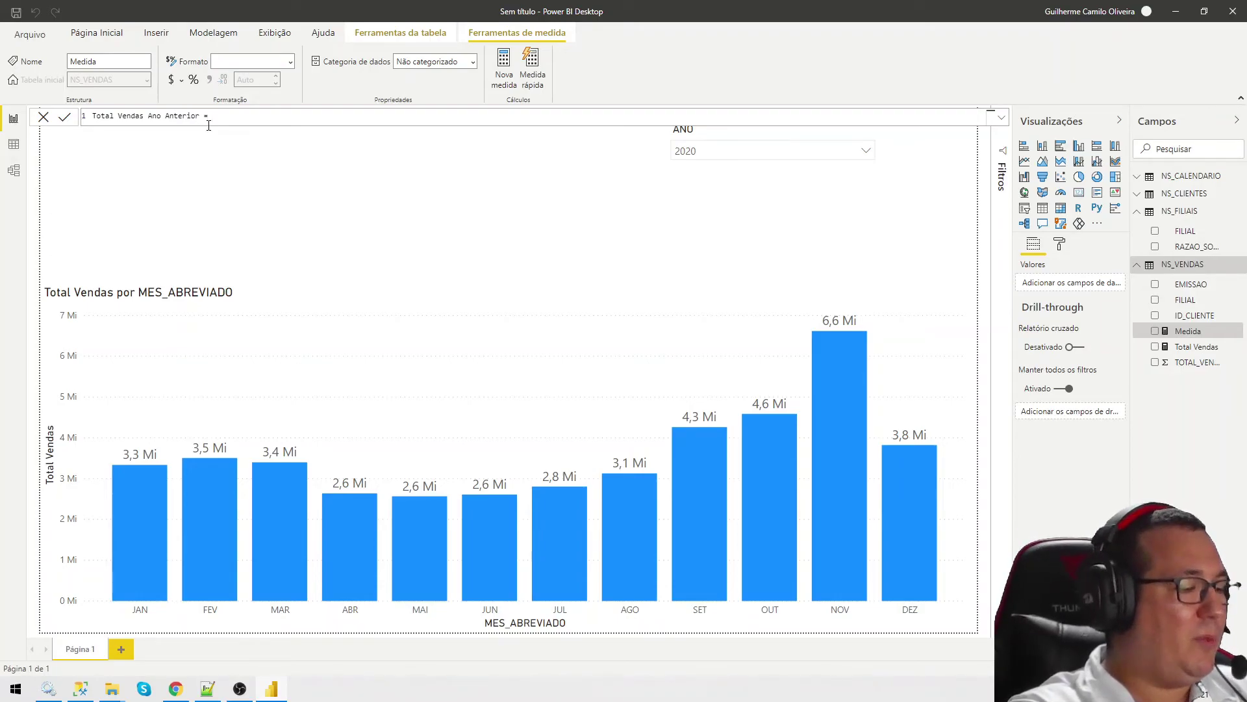
# - Begin the measure's formula with CALCULATE, using [Total Vendas] as its expression
pyautogui.write(' calc')
pyautogui.press('Tab')
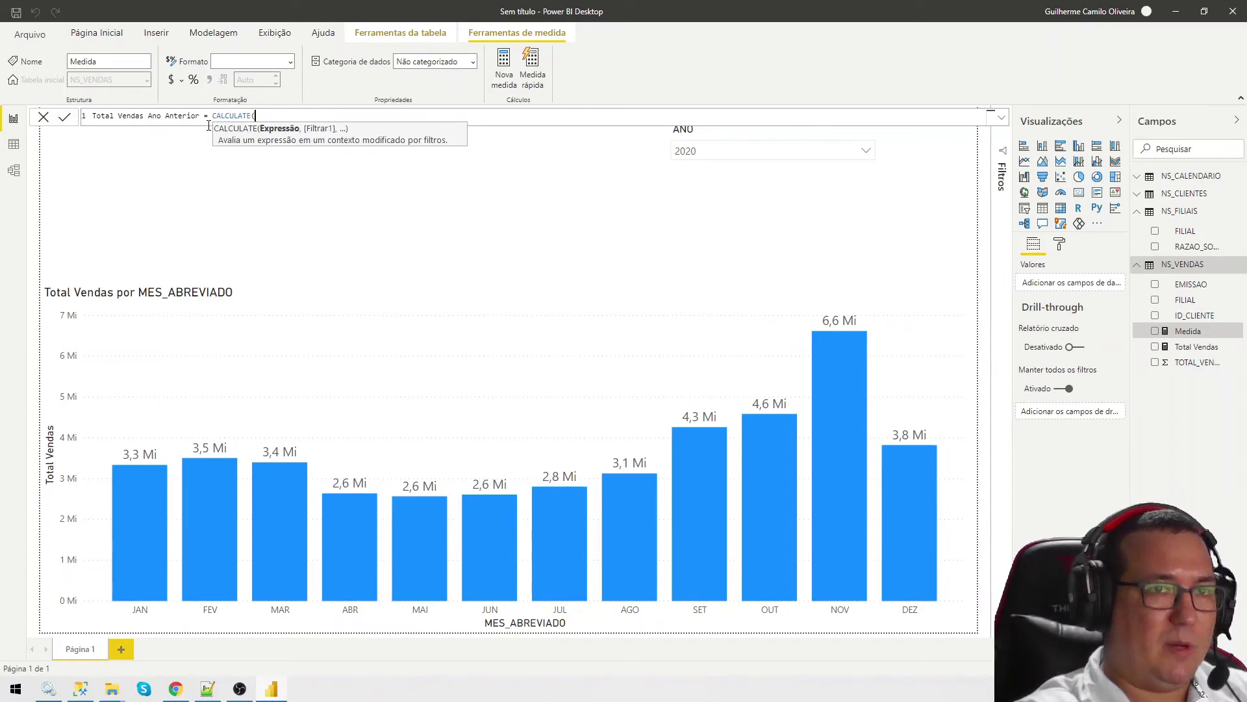
pyautogui.write('tot')
pyautogui.press('Tab')
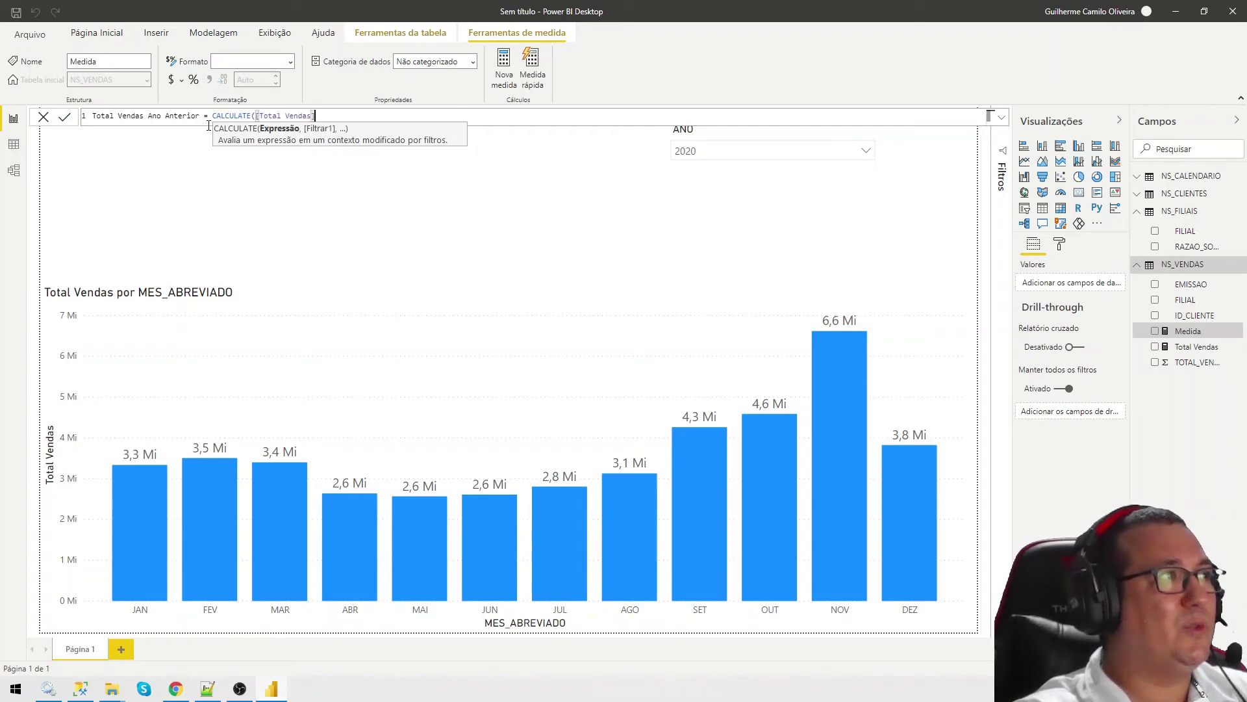
# - Add a DATEADD filter to the CALCULATE formula with NS_CALENDARIO[DATA] as its dates argument
pyautogui.write(', data')
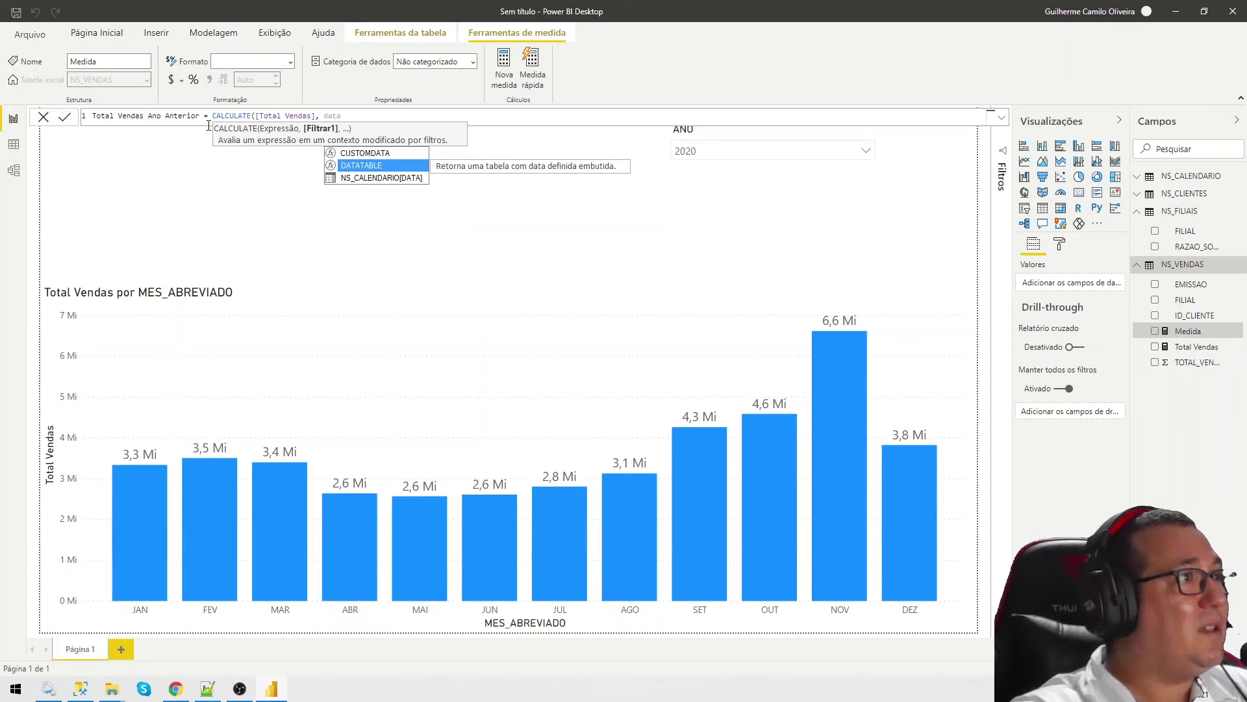
pyautogui.press('BackSpace')
pyautogui.write('e')
pyautogui.press('Down')
pyautogui.press('Tab')
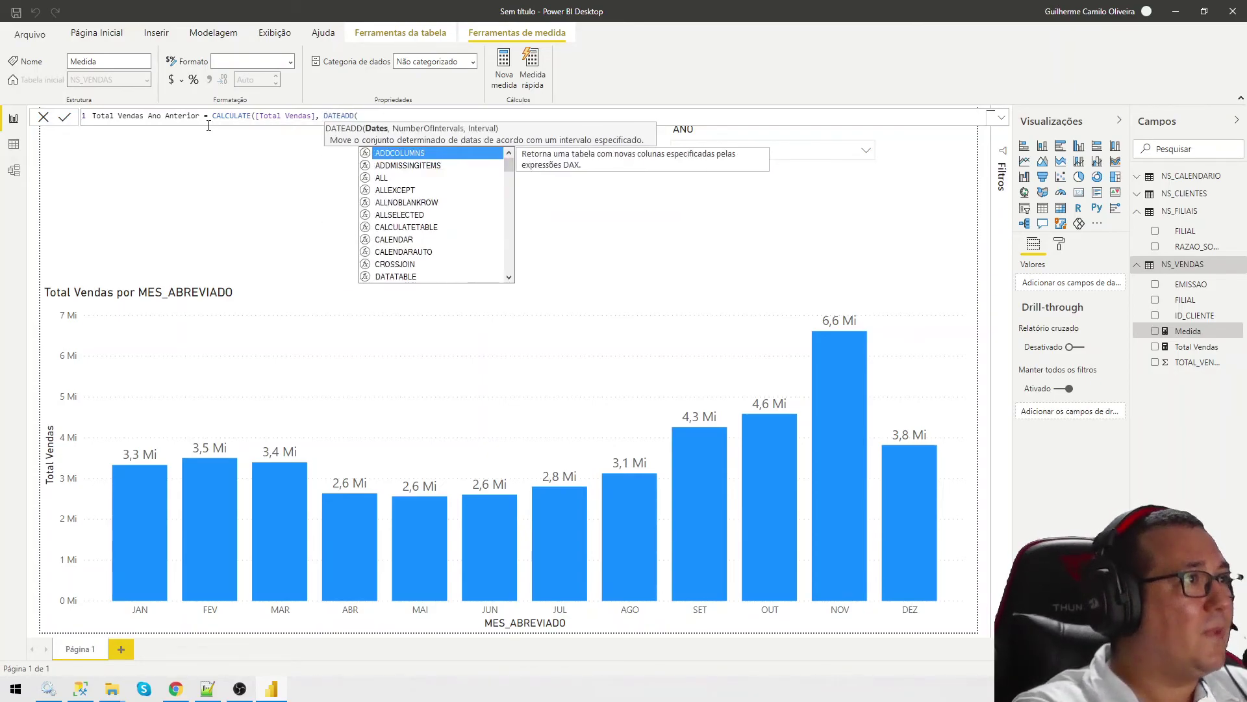
pyautogui.write('data')
pyautogui.press('Down')
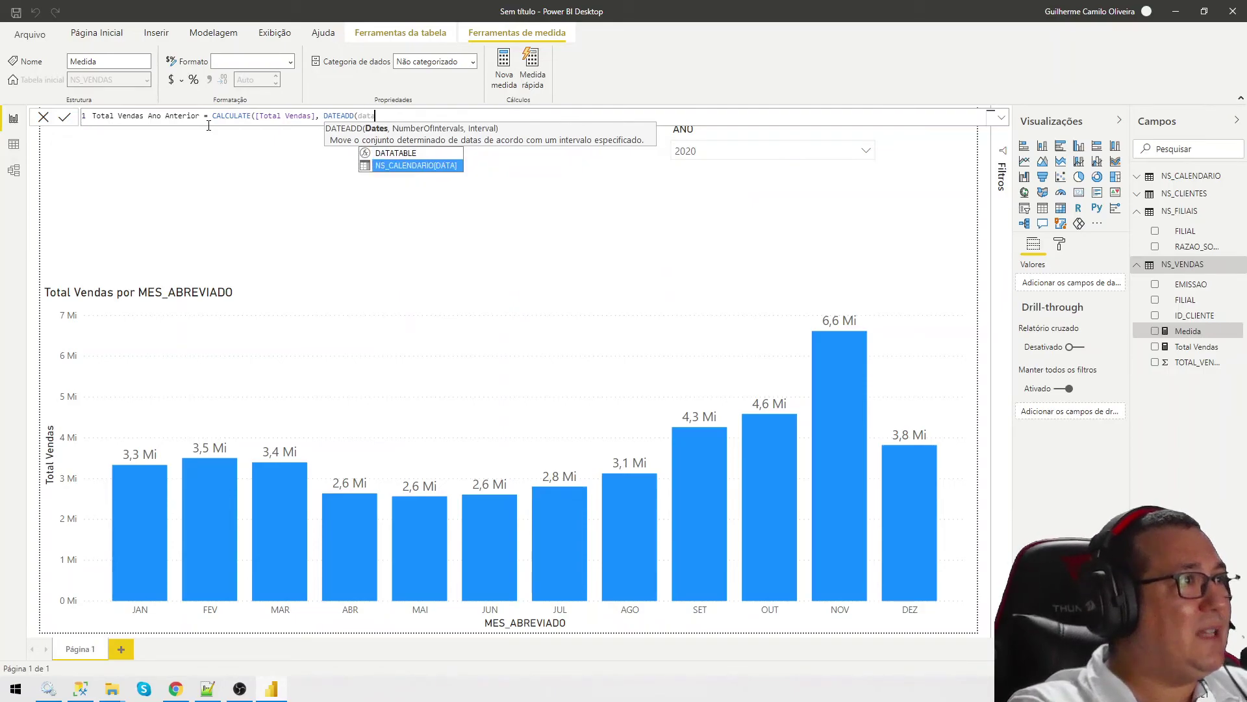
pyautogui.press('Tab')
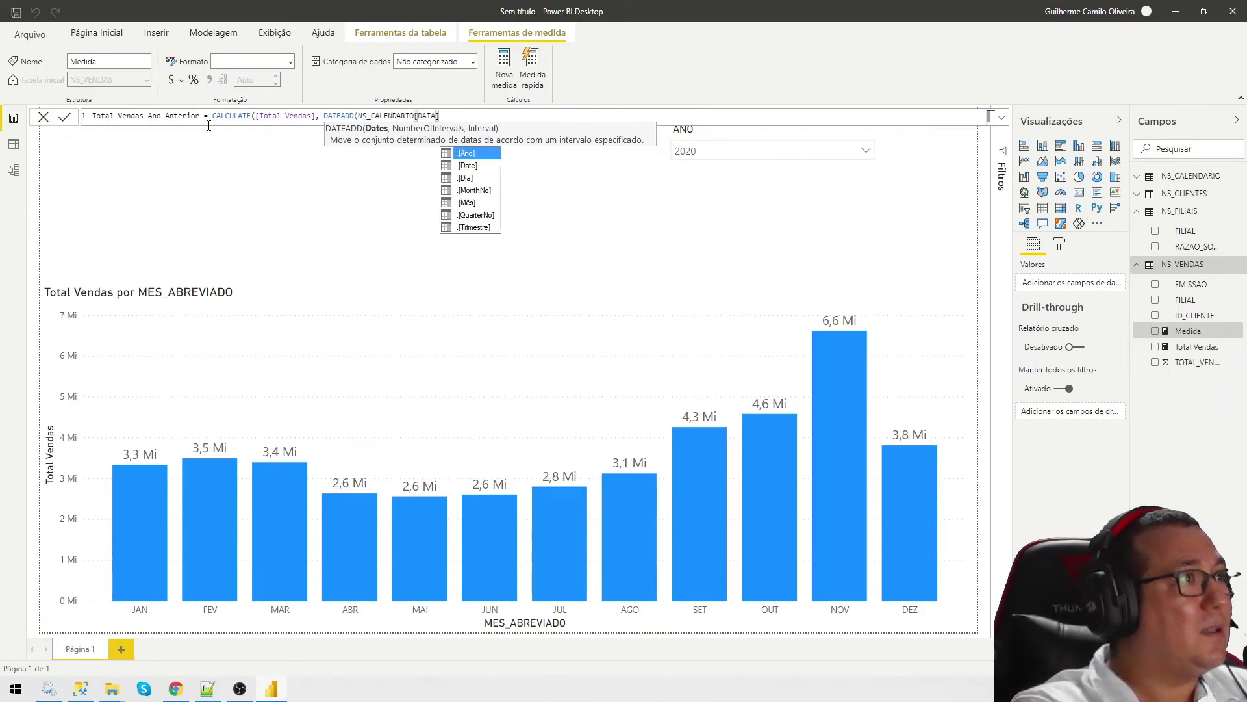
pyautogui.write(', ')
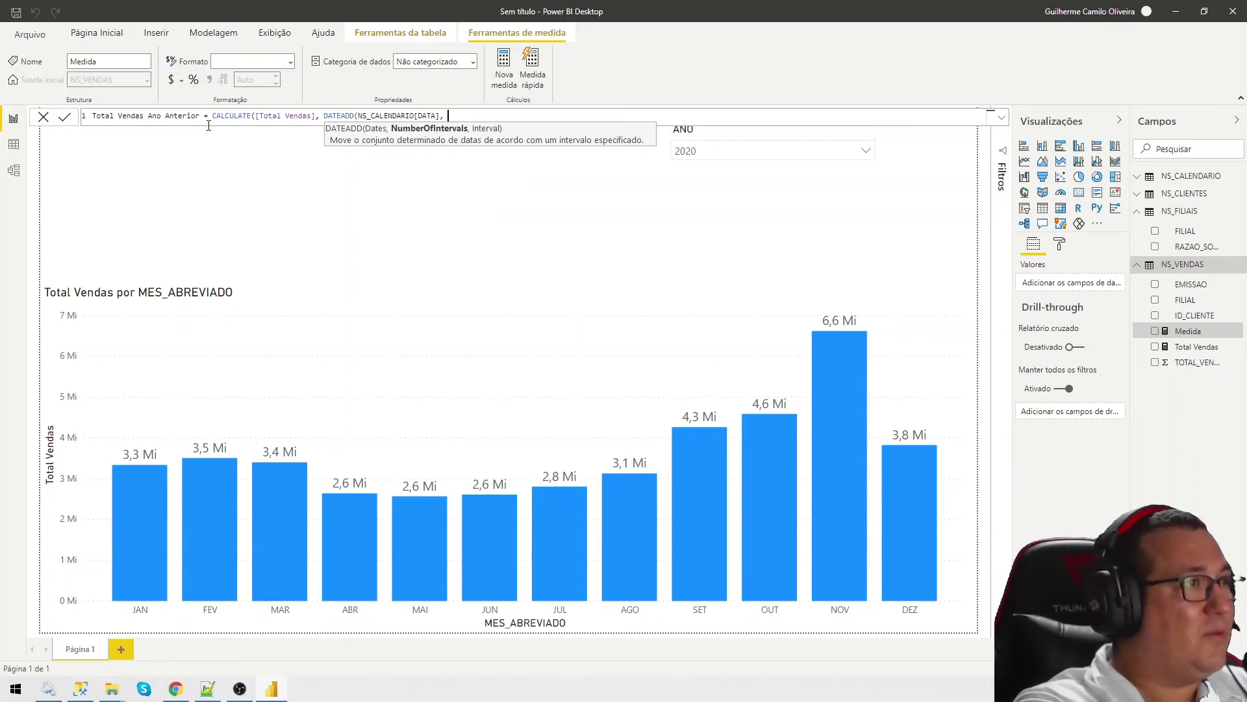
pyautogui.write('ye')
pyautogui.press('Tab')
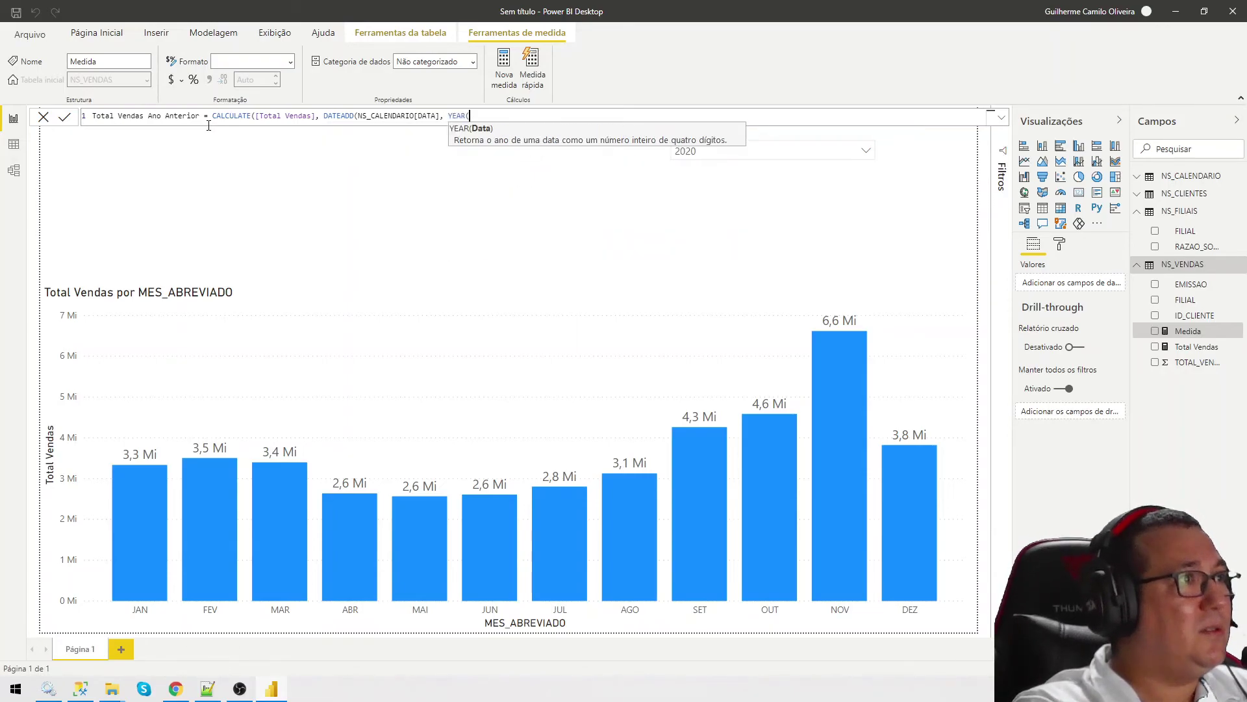
pyautogui.press('BackSpace')
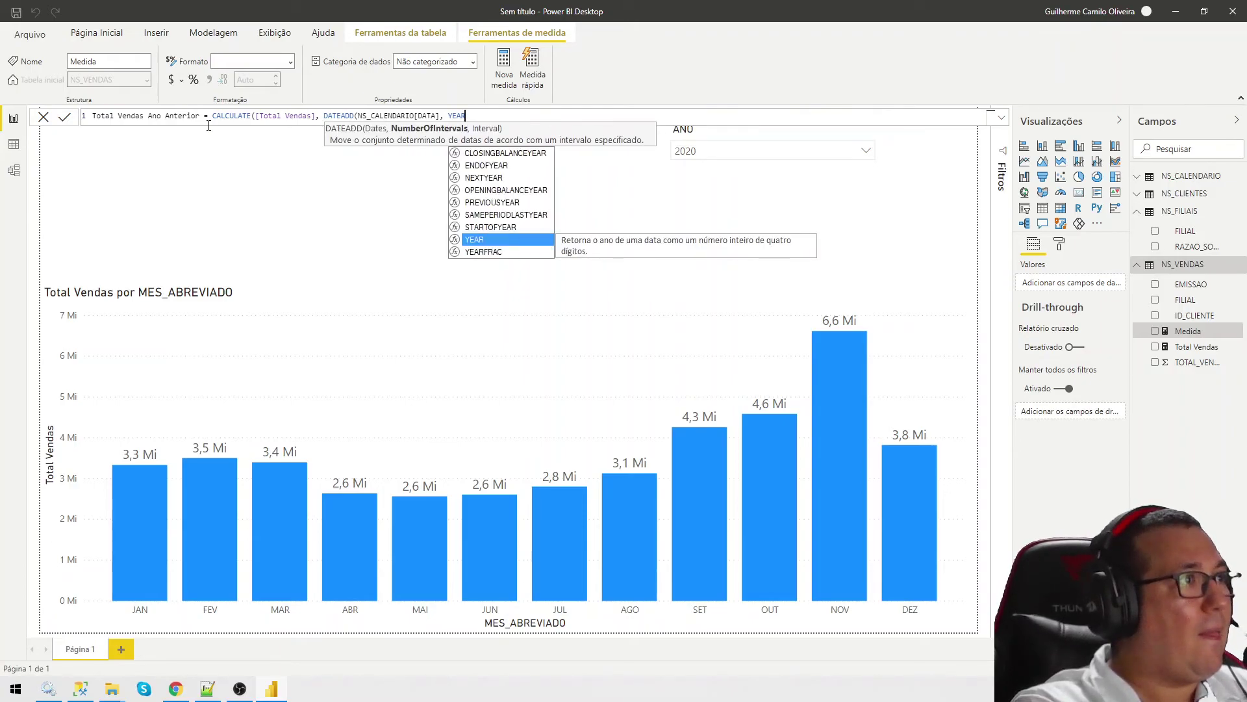
pyautogui.press('BackSpace')
pyautogui.press('BackSpace')
pyautogui.press('BackSpace')
pyautogui.press('BackSpace')
# - Complete DATEADD with -1 as the number of intervals and YEAR as the interval, close both functions, and commit the measure
pyautogui.write('-1')
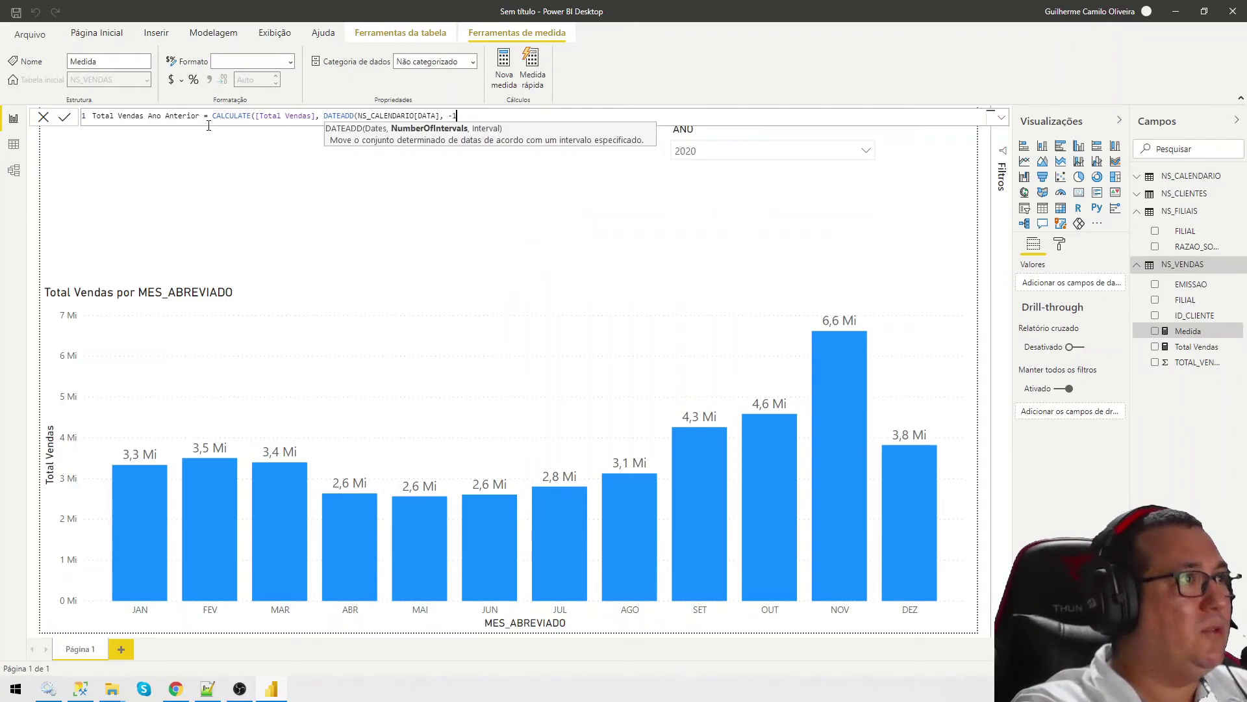
pyautogui.write(', ye')
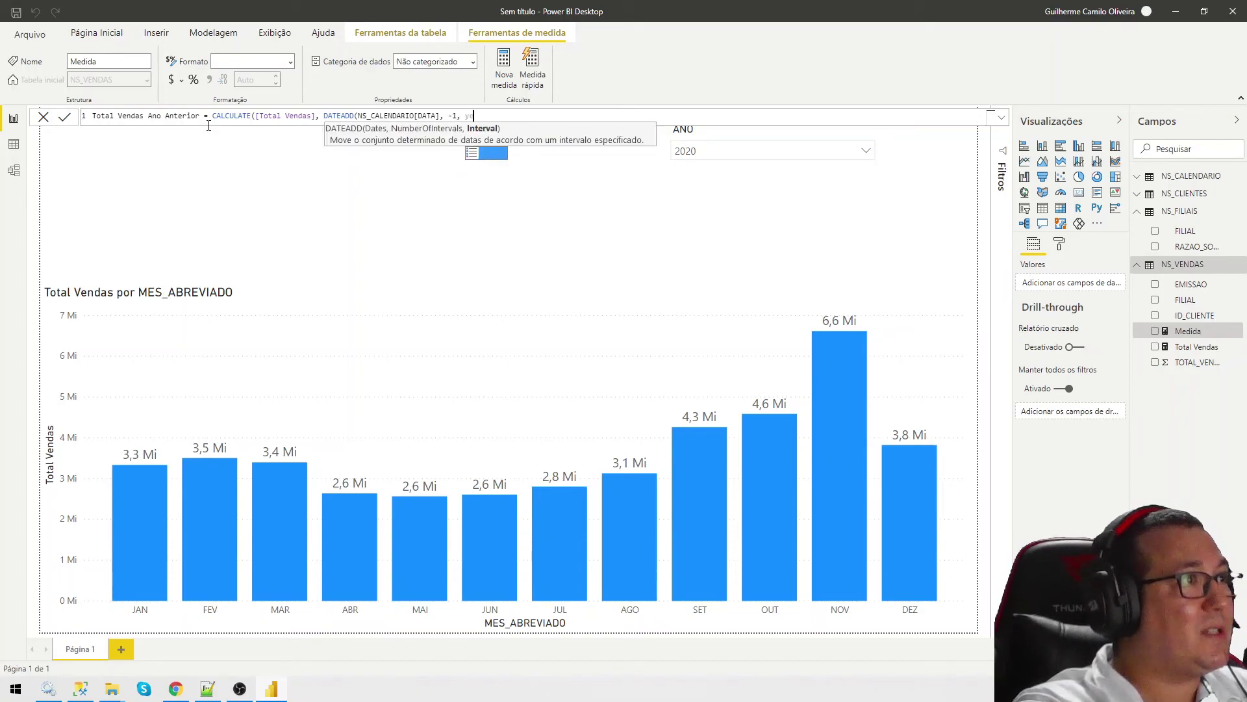
pyautogui.press('Tab')
pyautogui.write(')')
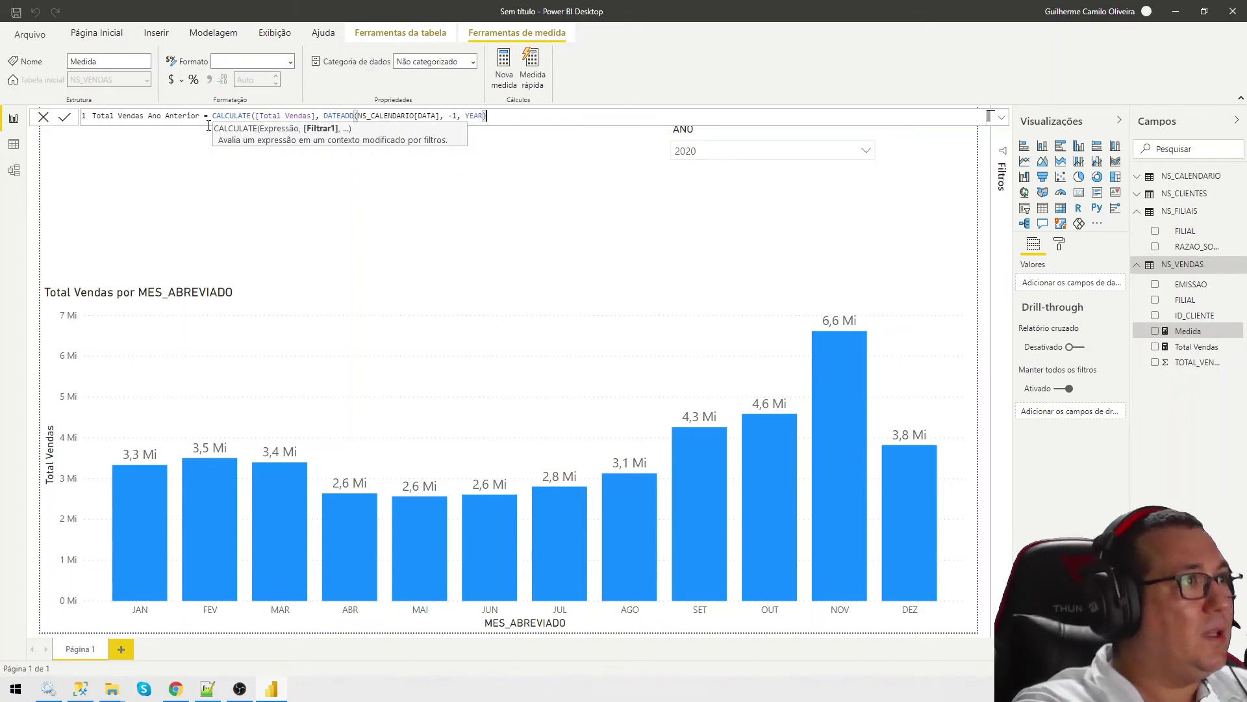
pyautogui.write(')')
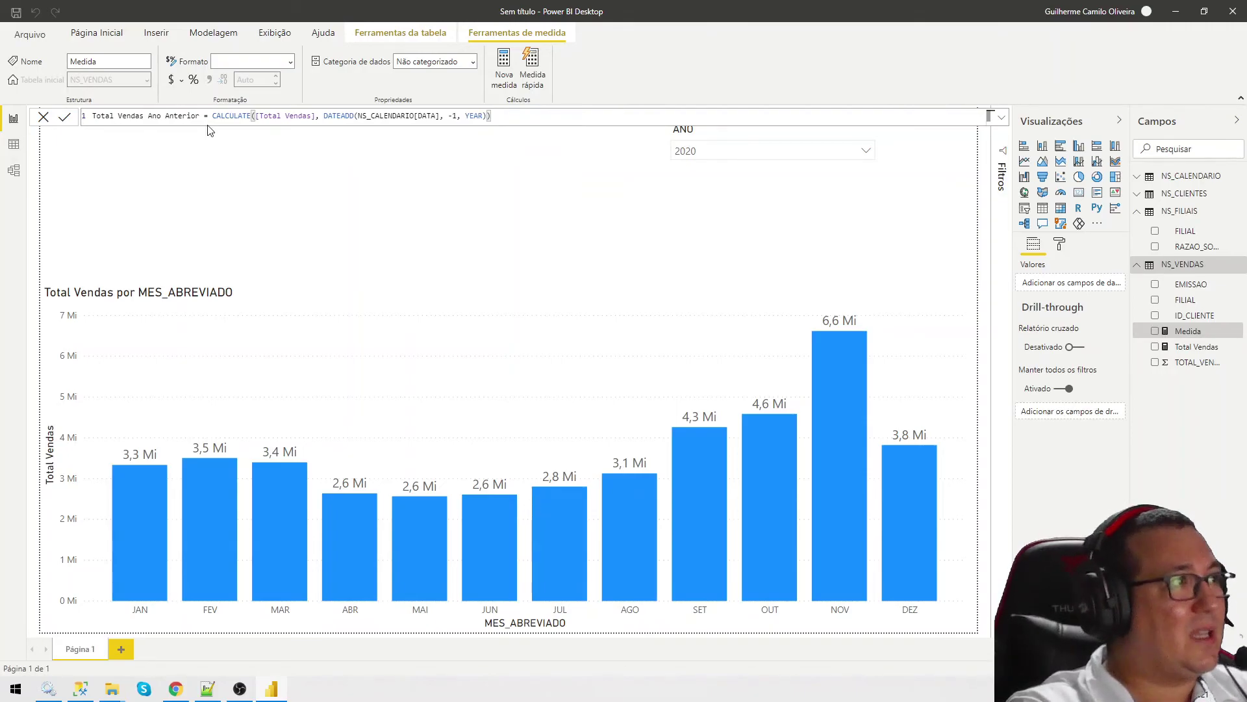
pyautogui.press('Return')
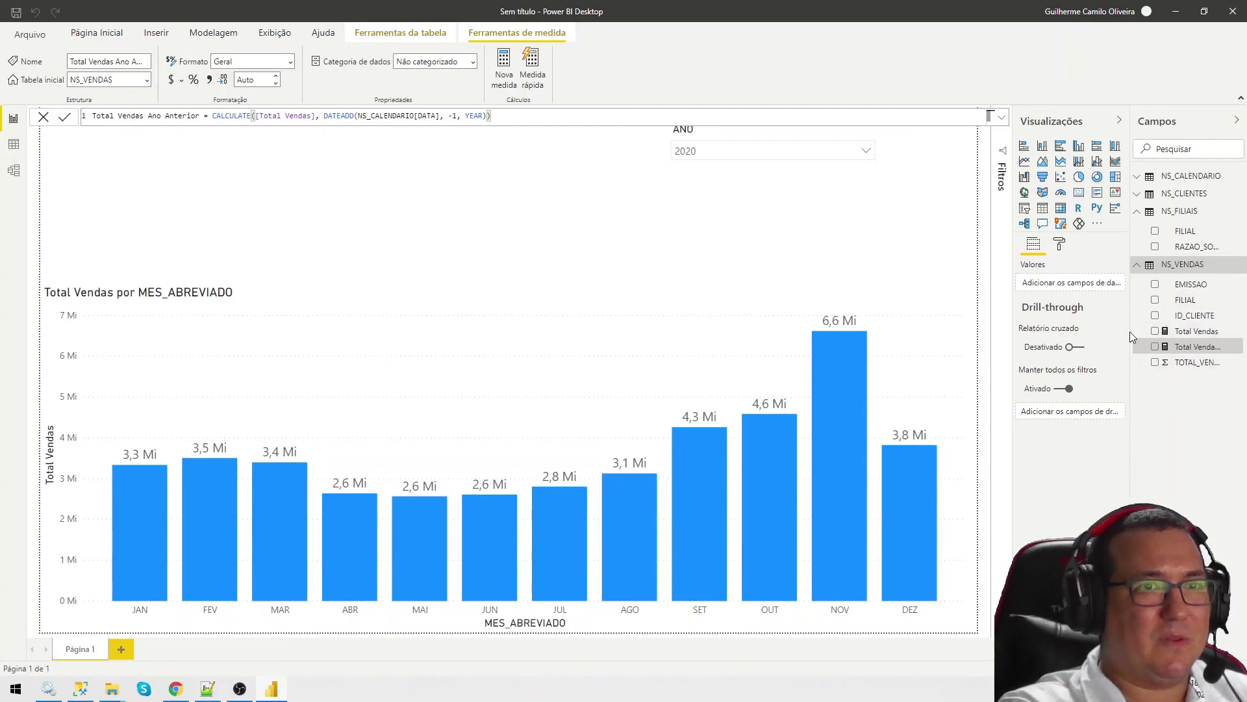
# - Widen the fields list and add Total Vendas Ano Anterior to the monthly sales chart's values below Total Vendas
pyautogui.moveTo(1132, 332); pyautogui.dragTo(1076, 317)
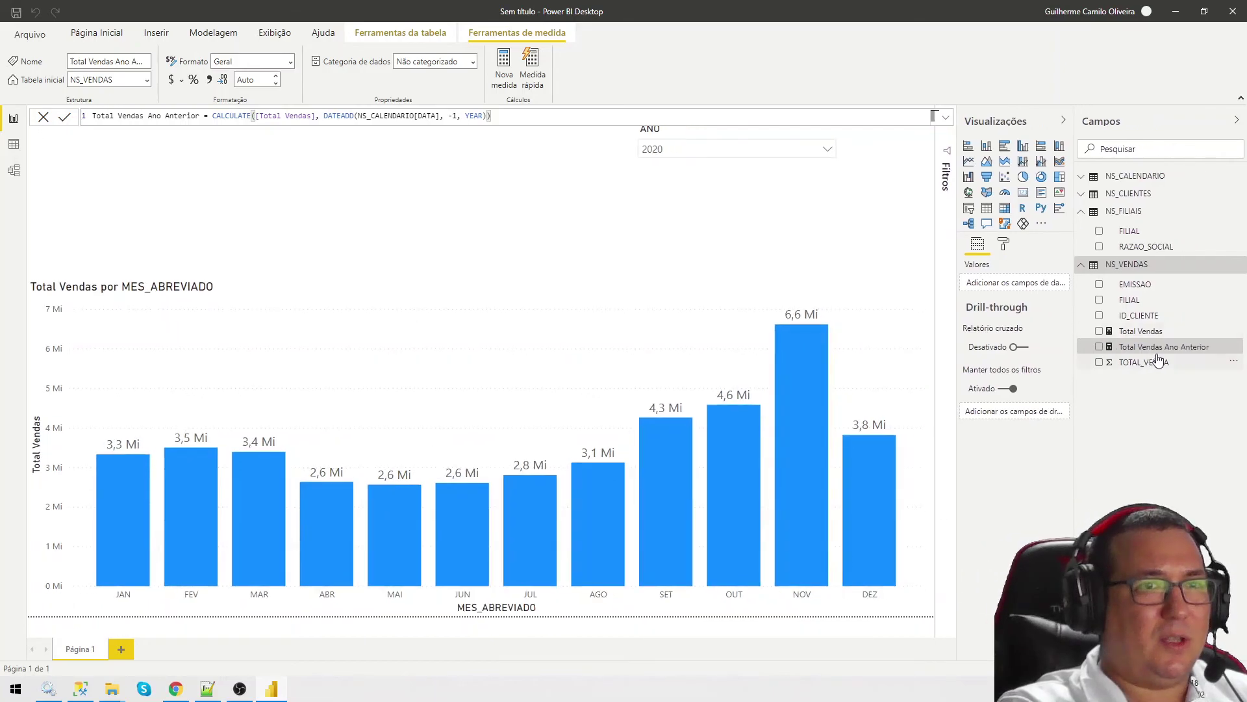
pyautogui.click(764, 320)
pyautogui.moveTo(1210, 351); pyautogui.dragTo(1016, 380)
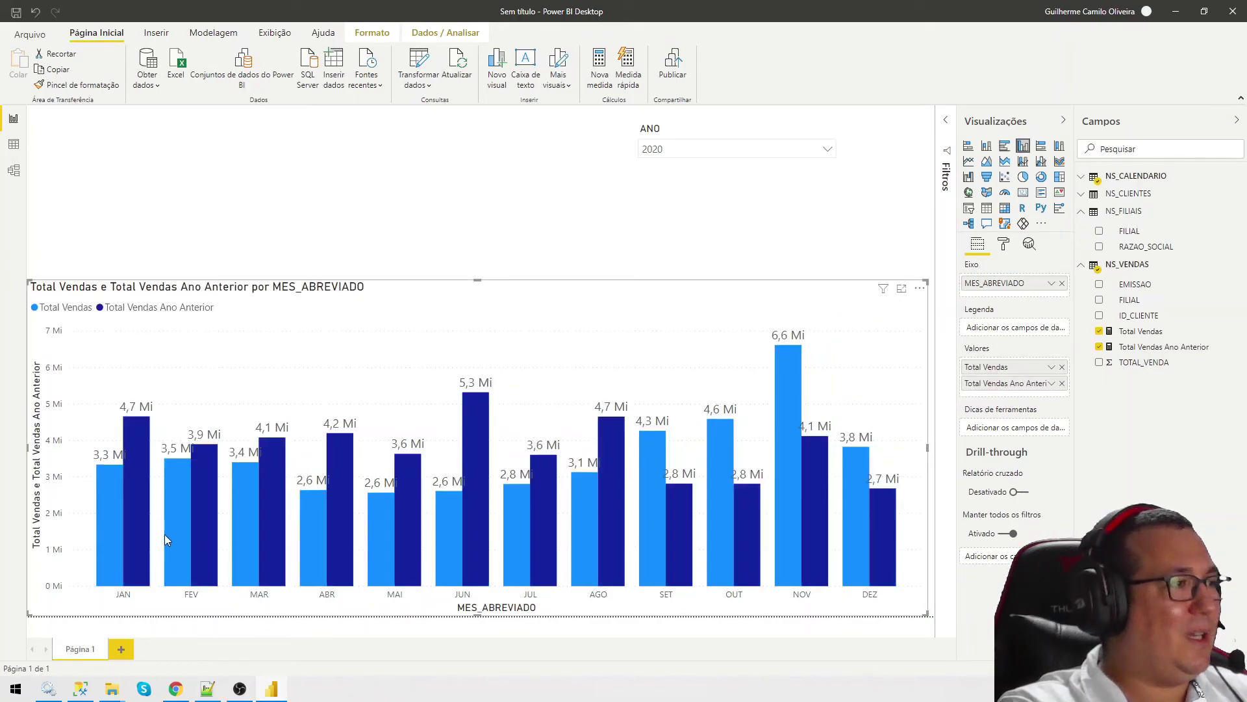
pyautogui.moveTo(111, 517)
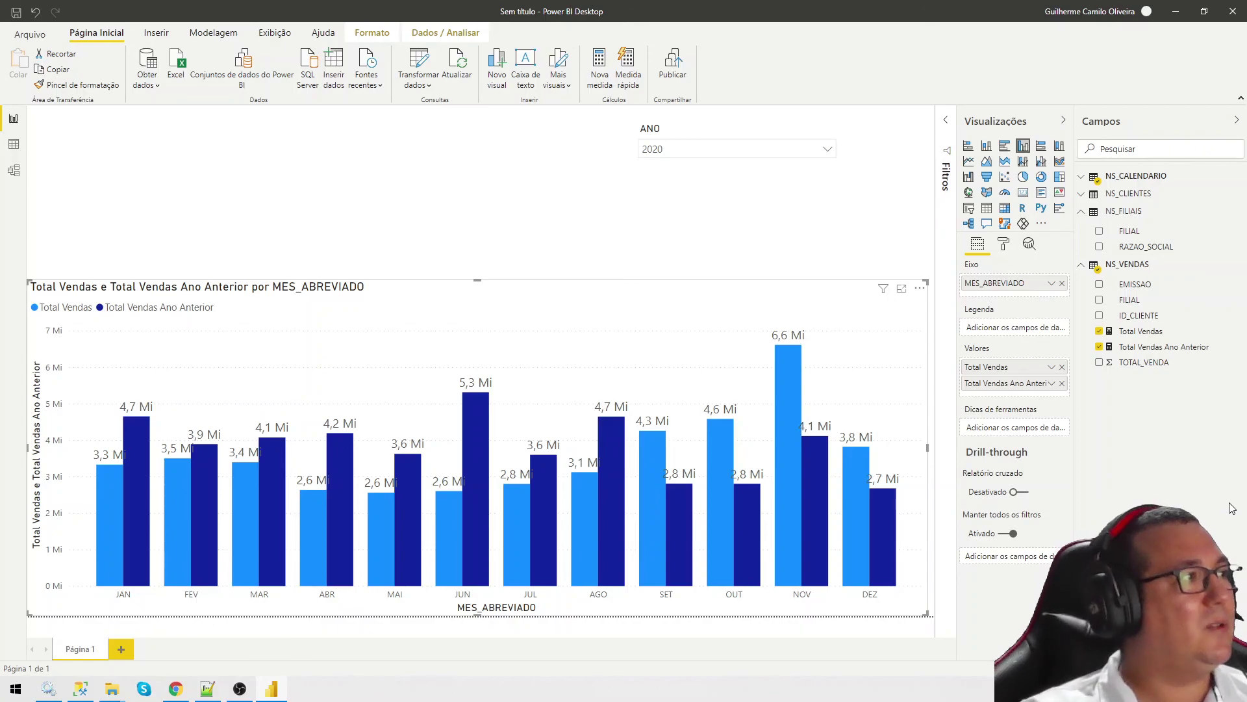
pyautogui.click(452, 249)
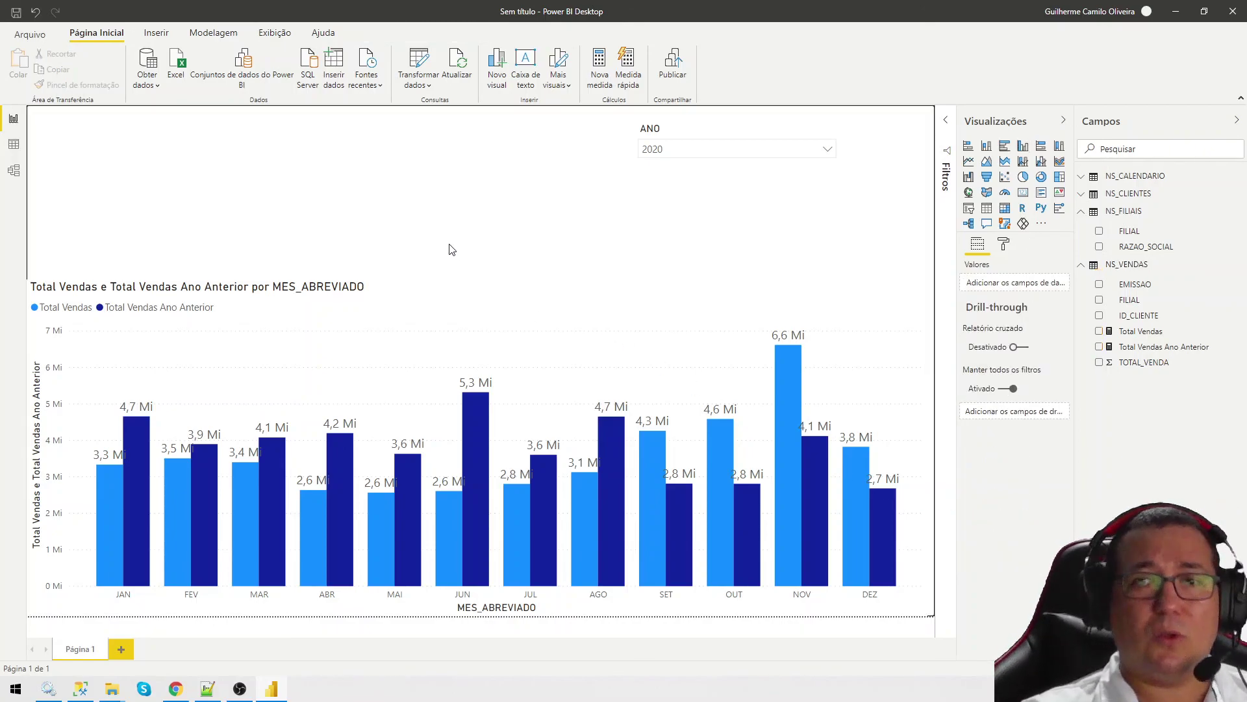